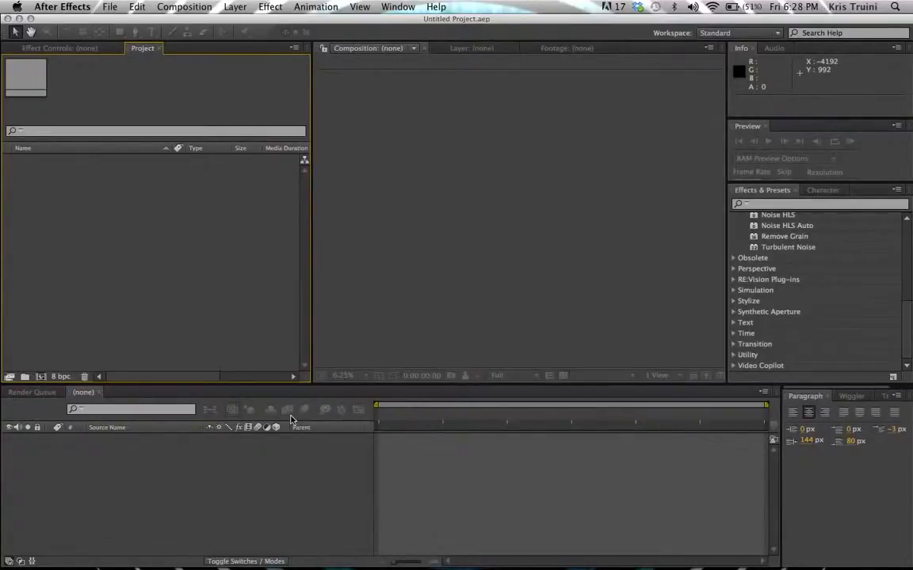
left_click(57, 47)
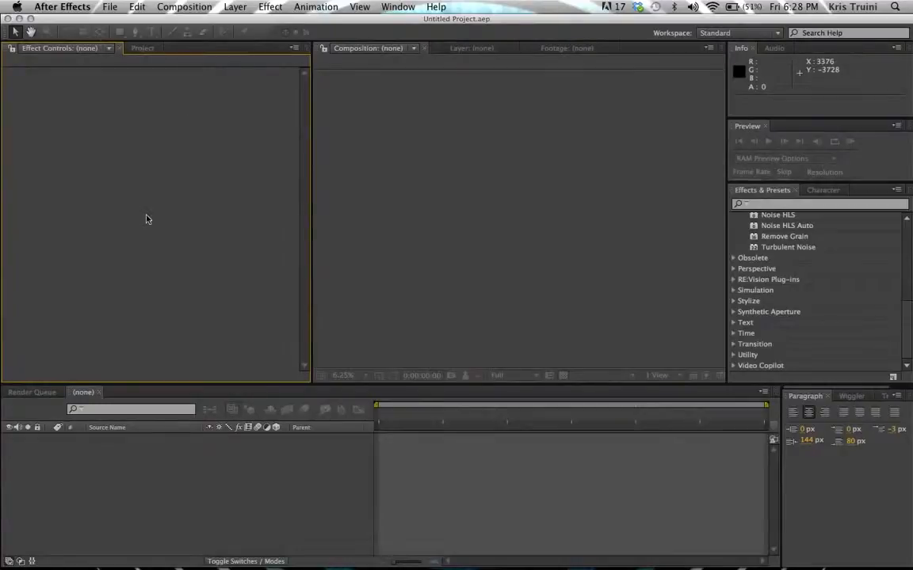
left_click(138, 47)
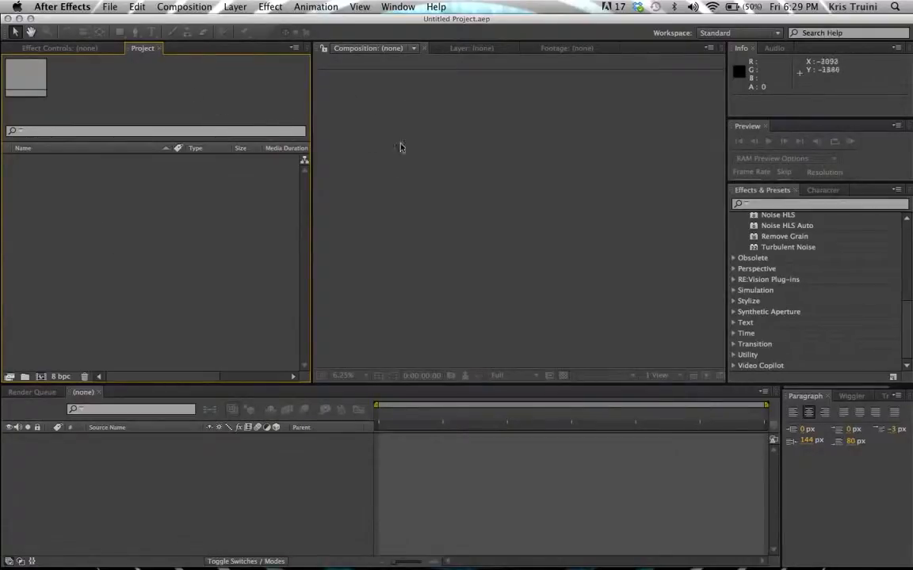
left_click(396, 103)
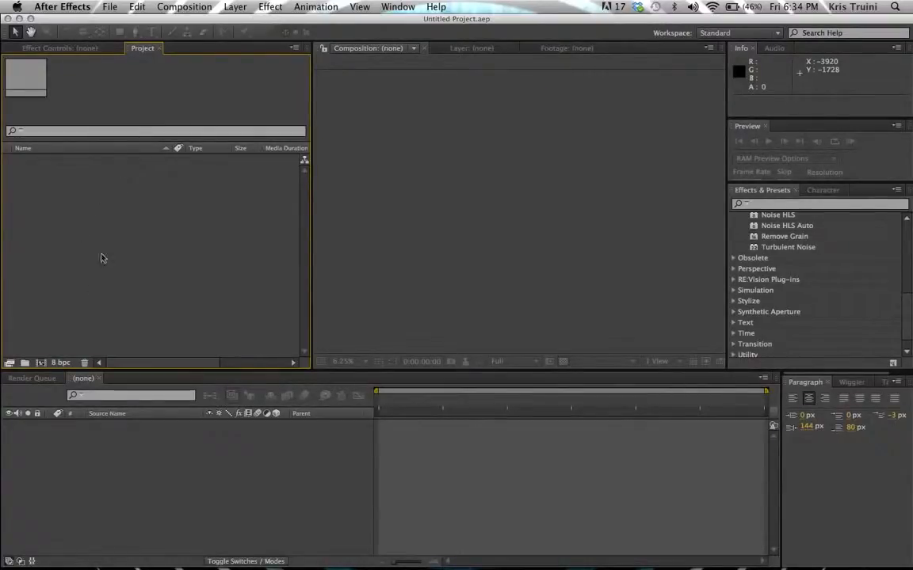
double_click(113, 197)
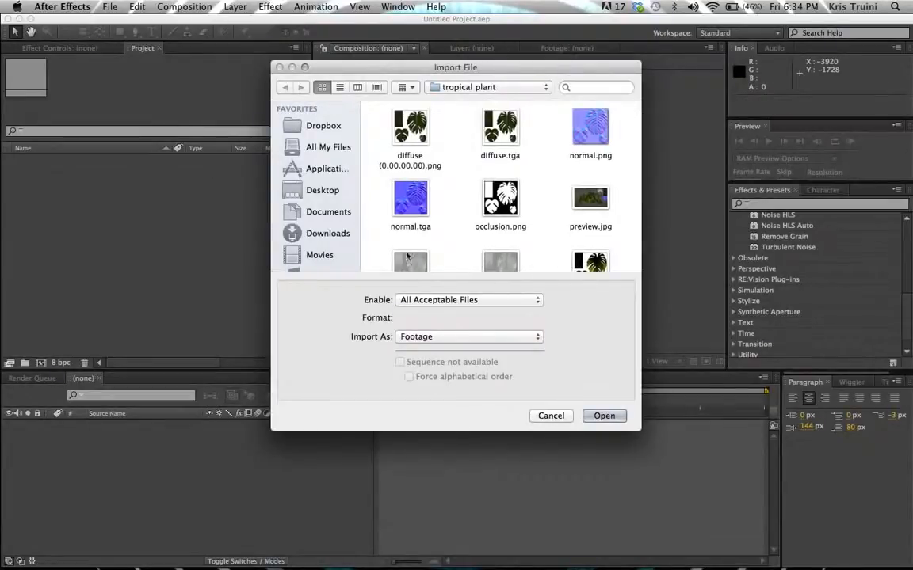
left_click(279, 68)
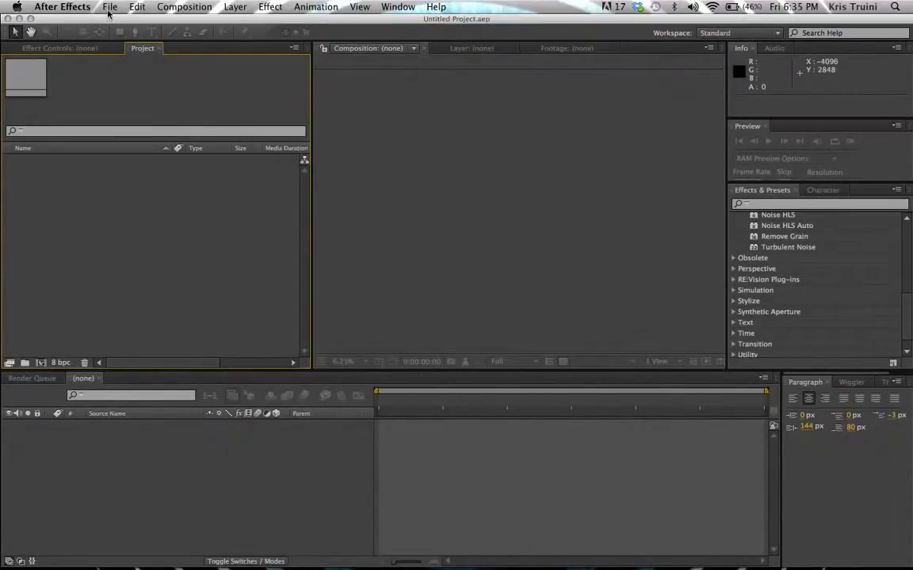
left_click(109, 7)
mouse_move(131, 158)
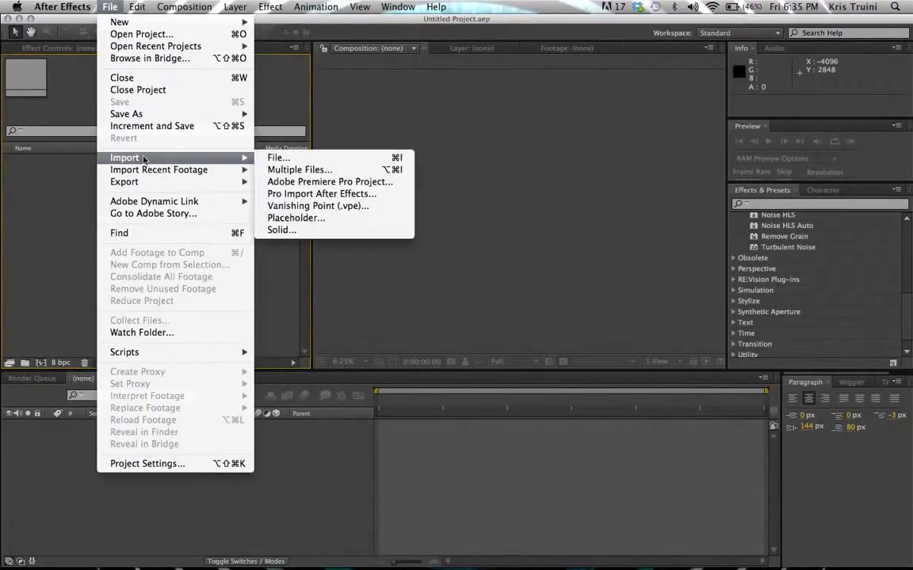
left_click(295, 158)
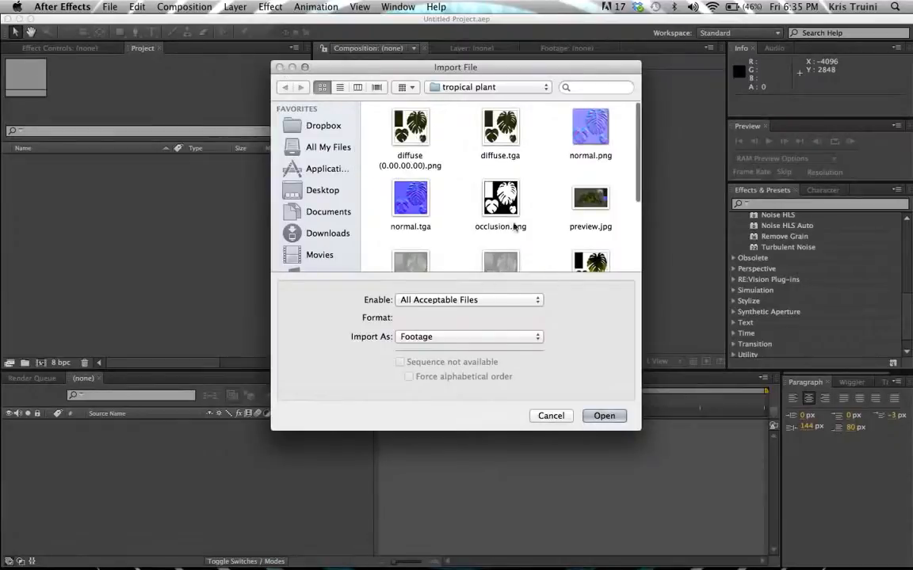
left_click(551, 416)
- Switch to Finder and import MVI_0773.MOV from the Desktop's untitled folder into the After Effects project
mouse_move(230, 547)
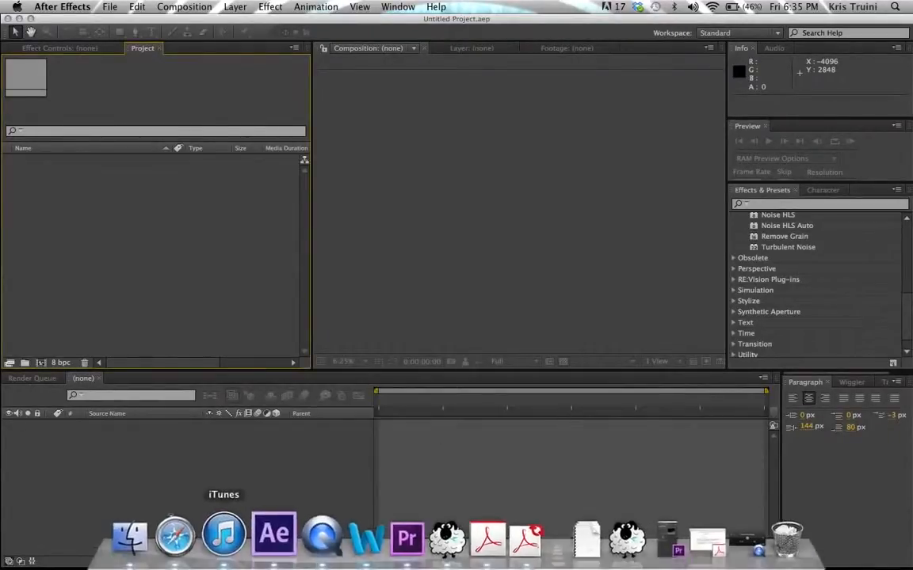
left_click(156, 539)
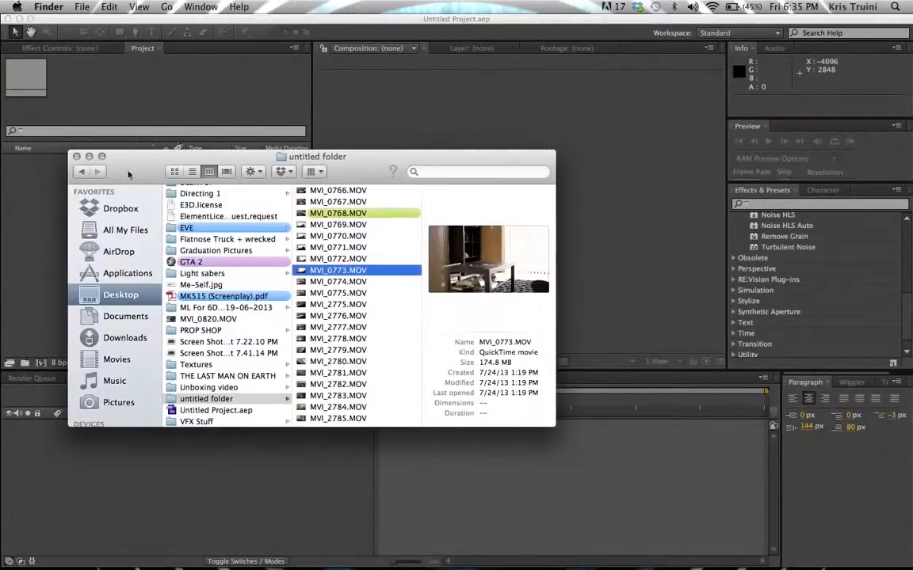
left_click_drag(127, 175, 407, 125)
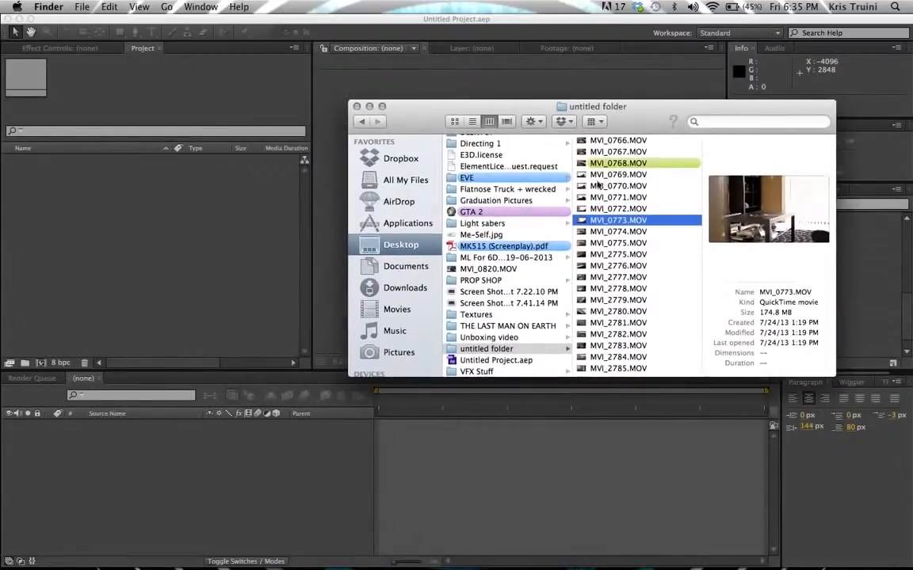
left_click_drag(626, 224, 91, 186)
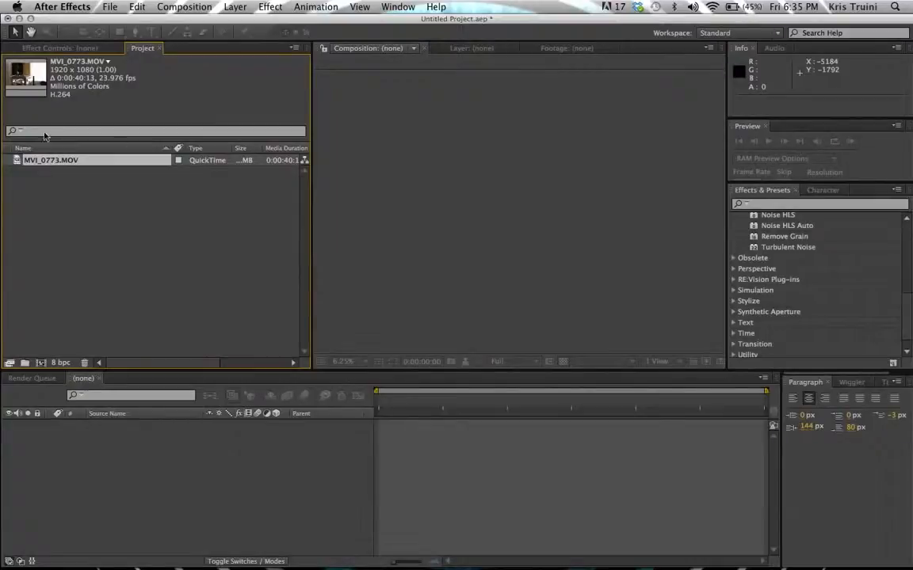
- Create a composition from the MVI_0773.MOV footage, named "Type whatever you want"
left_click_drag(45, 168, 41, 362)
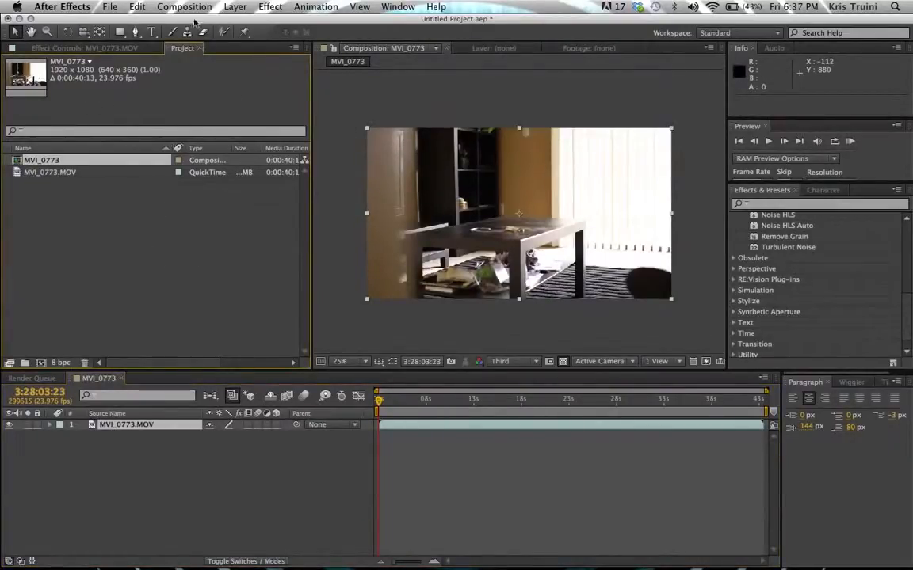
left_click(182, 7)
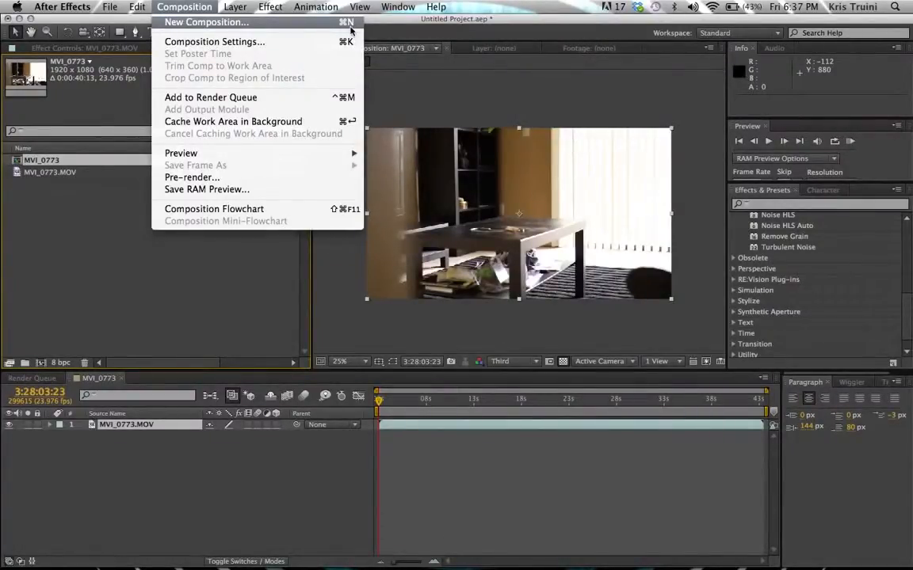
left_click(226, 26)
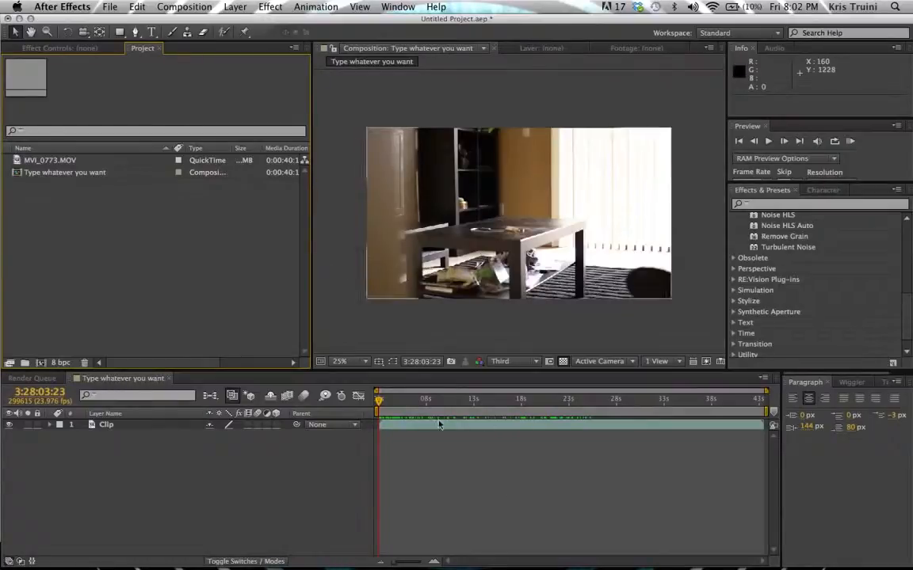
- Switch to Finder, import Profile logo.jpg from the Images folder in Documents into the project, and select it there
left_click(149, 539)
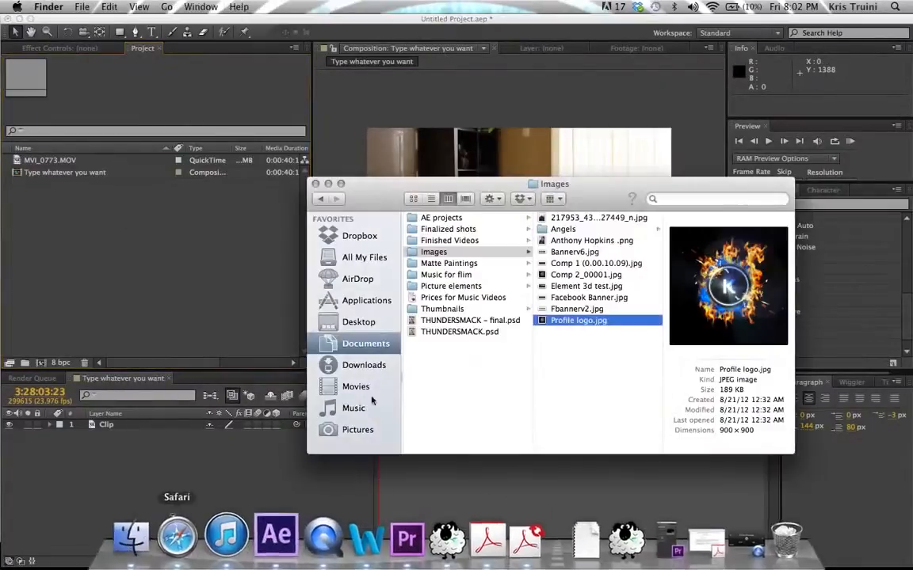
left_click_drag(569, 323, 27, 82)
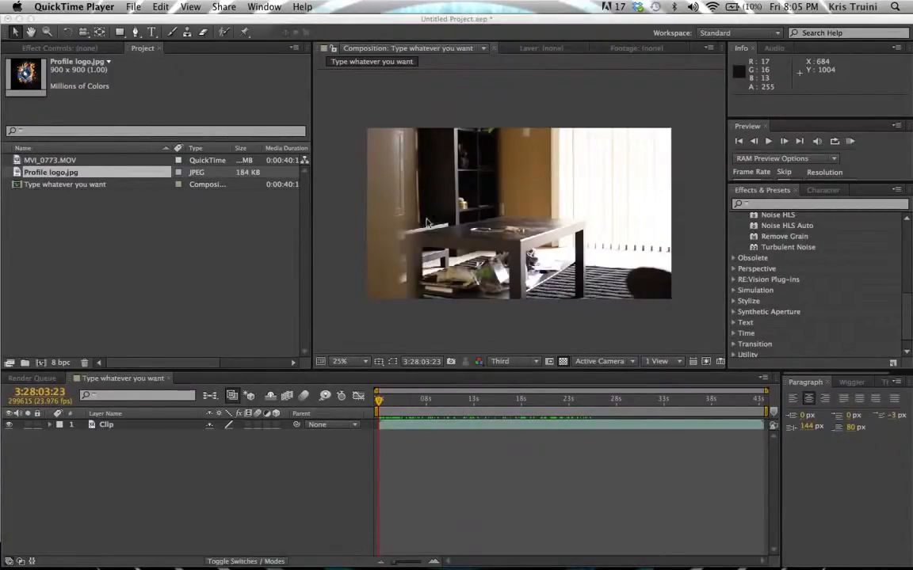
left_click(80, 173)
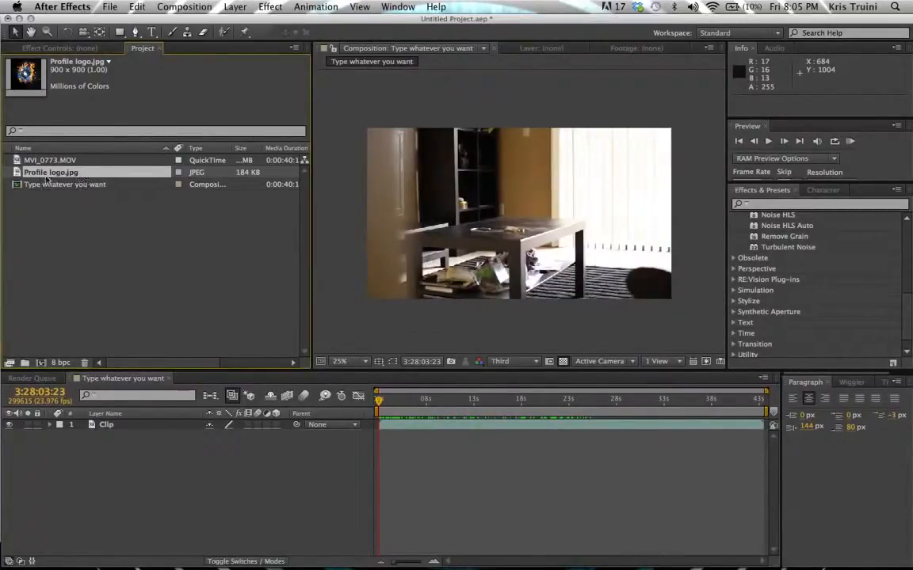
- Try placing Profile logo.jpg in the lower-right part of the composition frame, and delete the layer
left_click_drag(48, 178, 183, 271)
left_click_drag(51, 171, 599, 228)
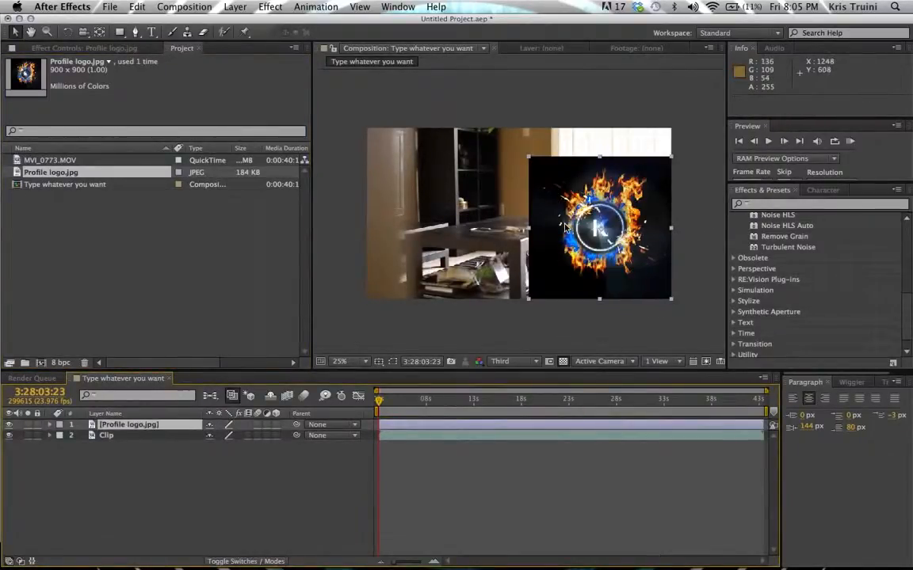
key("Delete")
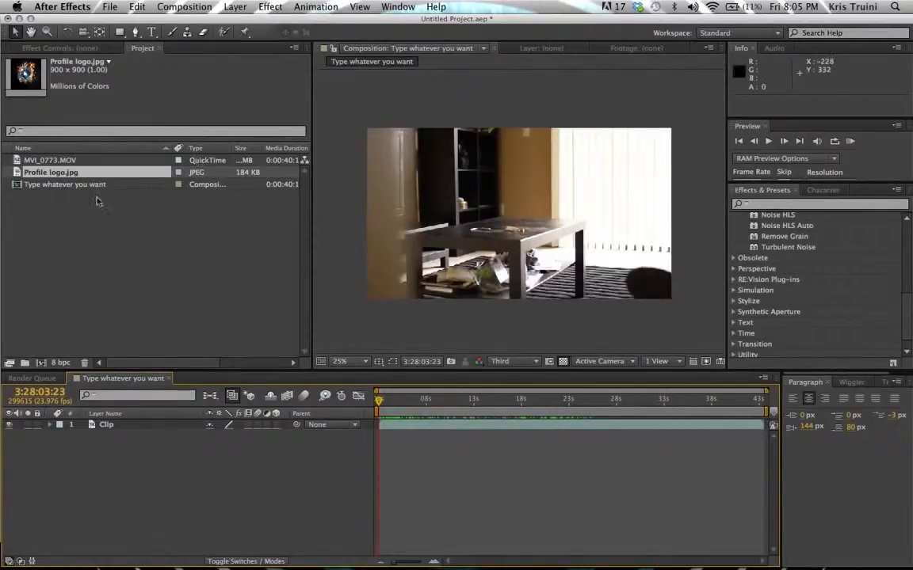
- Try the Profile logo.jpg layer both beneath and above the Clip layer, and remove it from the composition
left_click_drag(79, 172, 153, 433)
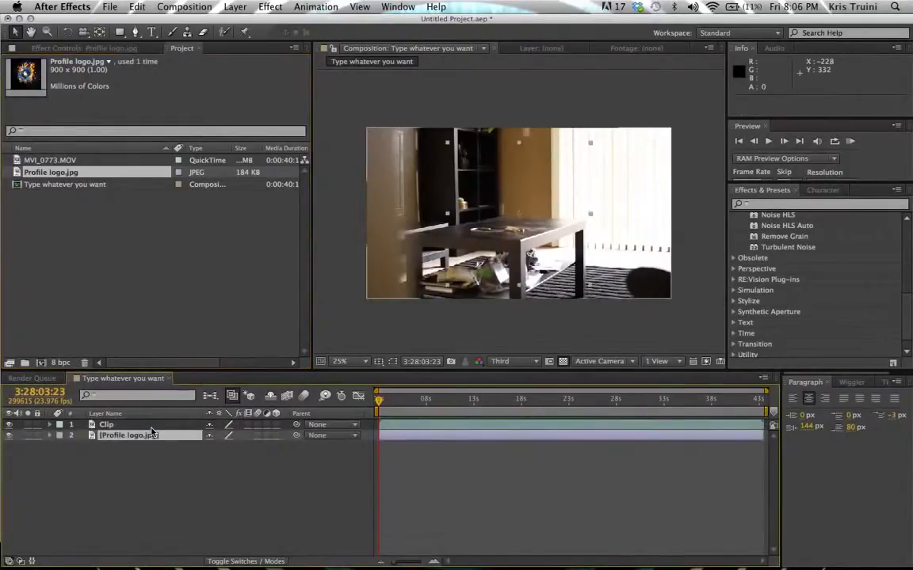
left_click(466, 189)
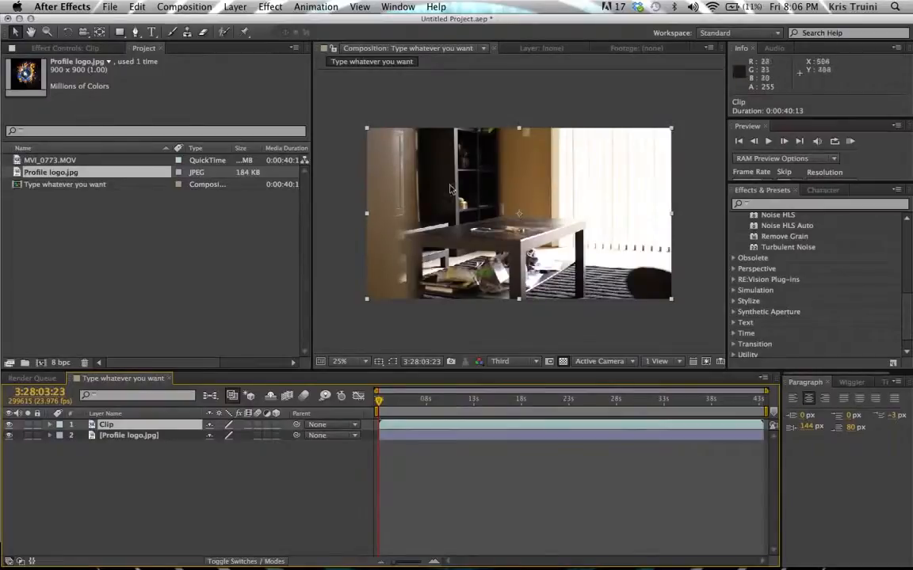
left_click(143, 441)
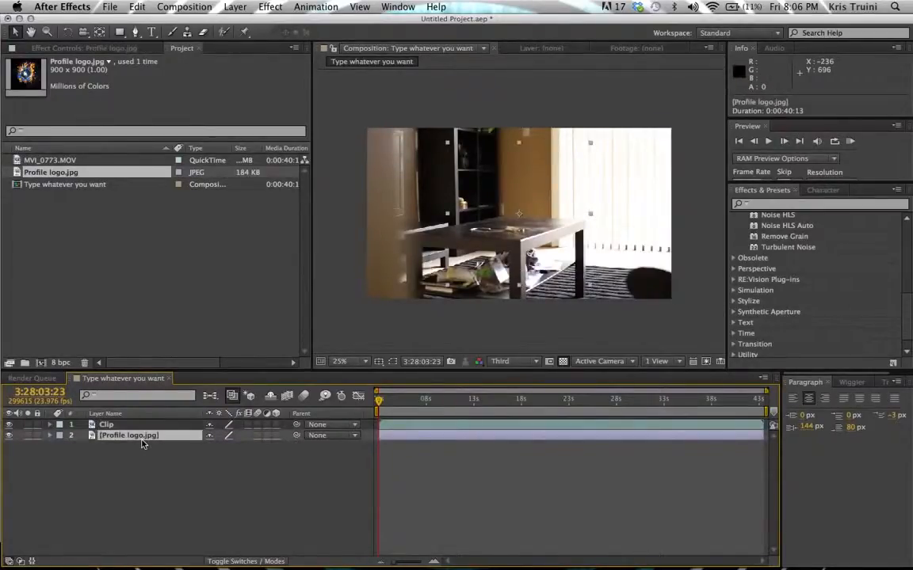
left_click_drag(142, 443, 142, 426)
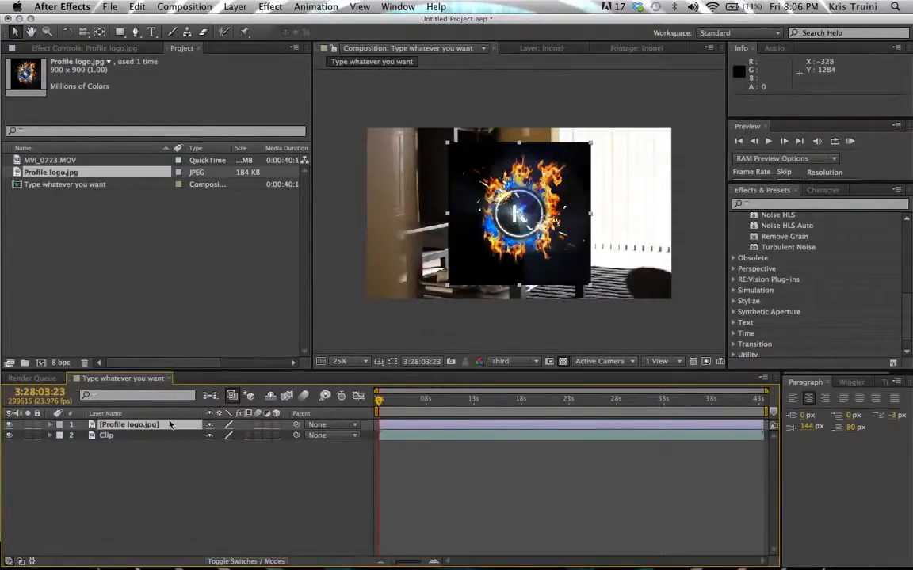
key("Delete")
- Add Profile logo.jpg above the Clip layer in the timeline and shift it 5 seconds earlier to start with the clip
mouse_move(47, 174)
left_mouse_down()
mouse_move(144, 373)
mouse_move(155, 448)
mouse_move(163, 423)
mouse_move(249, 415)
mouse_move(496, 425)
mouse_move(287, 330)
mouse_move(400, 265)
mouse_move(449, 266)
mouse_move(519, 205)
mouse_move(507, 200)
mouse_move(402, 247)
mouse_move(602, 236)
mouse_move(555, 175)
mouse_move(606, 190)
mouse_move(351, 260)
mouse_move(287, 435)
left_mouse_up()
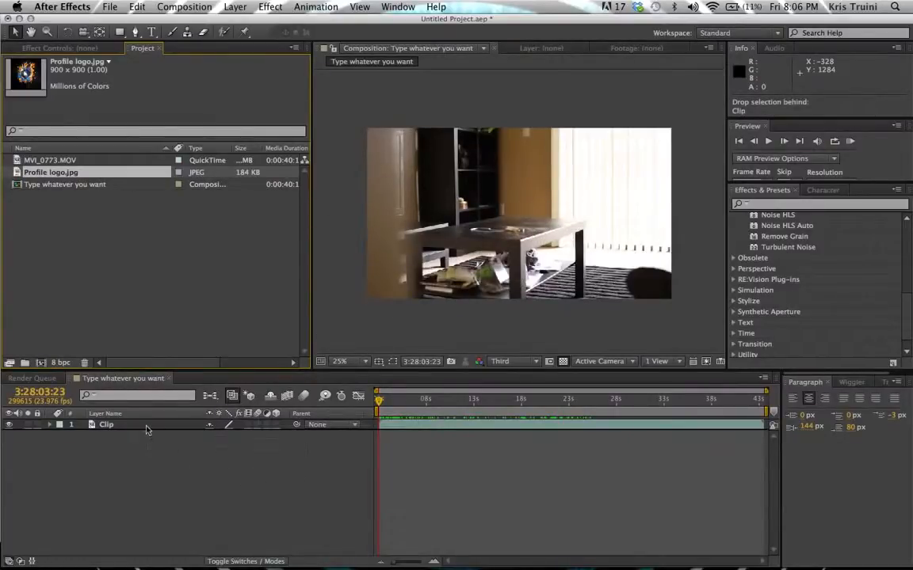
left_click_drag(147, 430, 122, 425)
left_click_drag(256, 427, 325, 534)
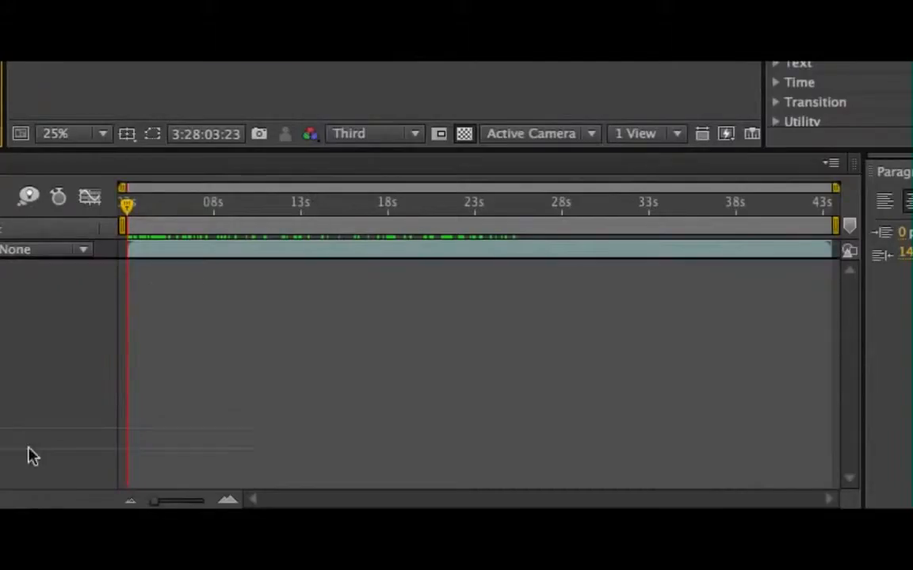
mouse_move(27, 456)
left_mouse_down()
mouse_move(163, 292)
mouse_move(153, 259)
mouse_move(167, 240)
mouse_move(167, 249)
mouse_move(218, 250)
mouse_move(172, 251)
mouse_move(446, 262)
mouse_move(214, 242)
left_mouse_up()
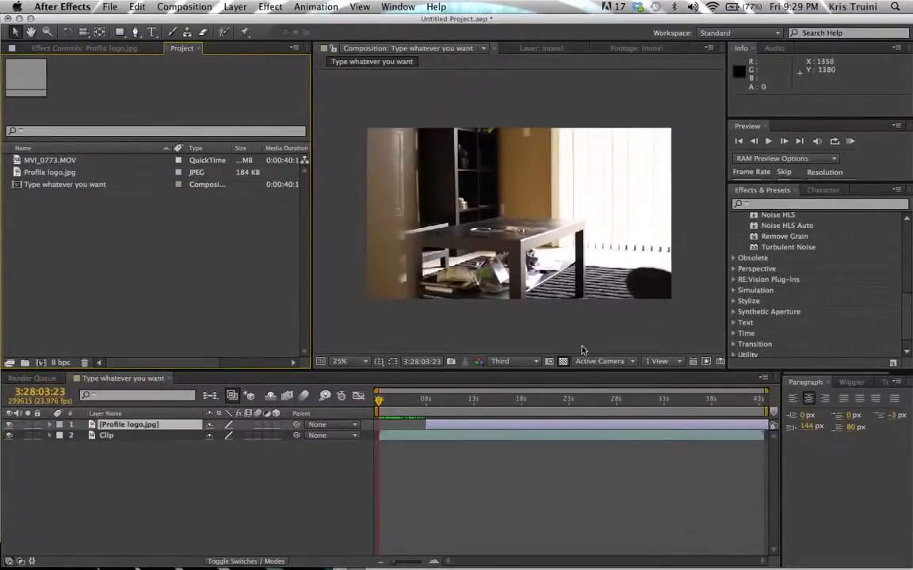
left_click(450, 426)
left_click_drag(418, 428, 403, 428)
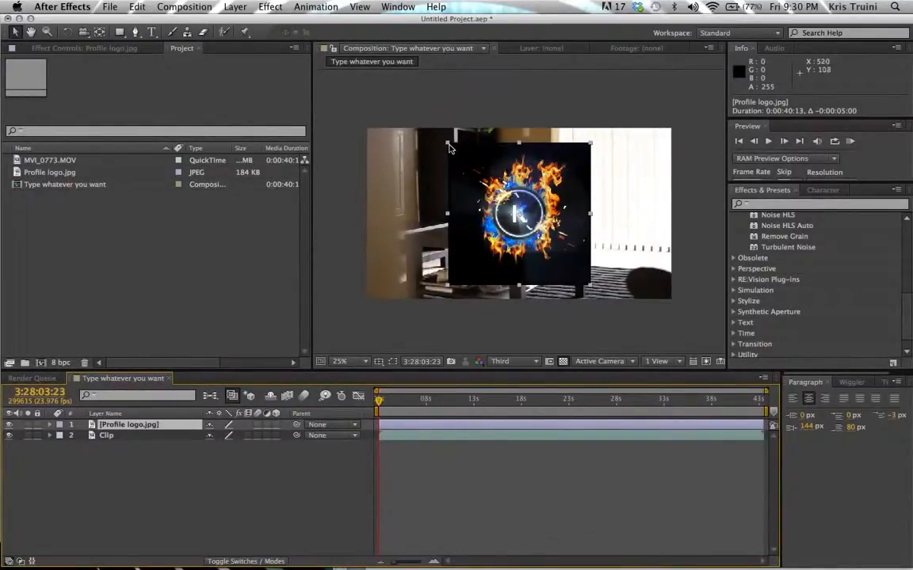
- Try scaling the logo freely in the composition view to about 76% by 85%, and undo the scaling
left_click_drag(448, 147, 463, 217)
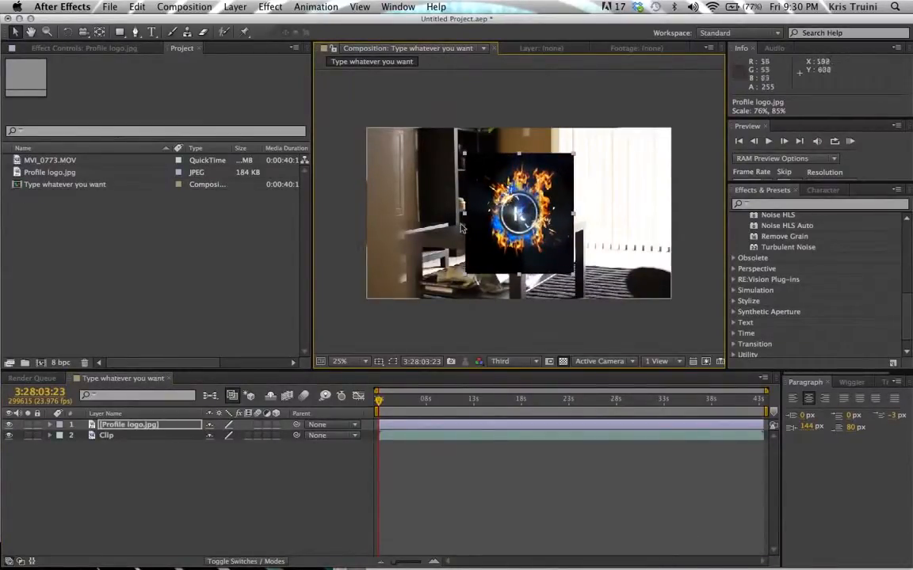
left_click_drag(465, 153, 448, 143)
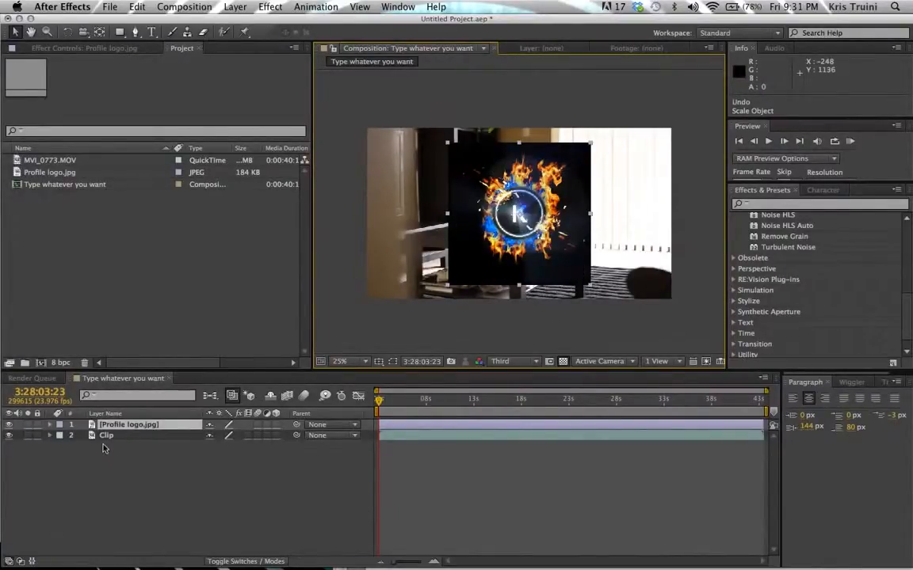
- Reduce the Profile logo.jpg layer's Scale to 34% after testing about 53% and resetting it to 100%
key("s")
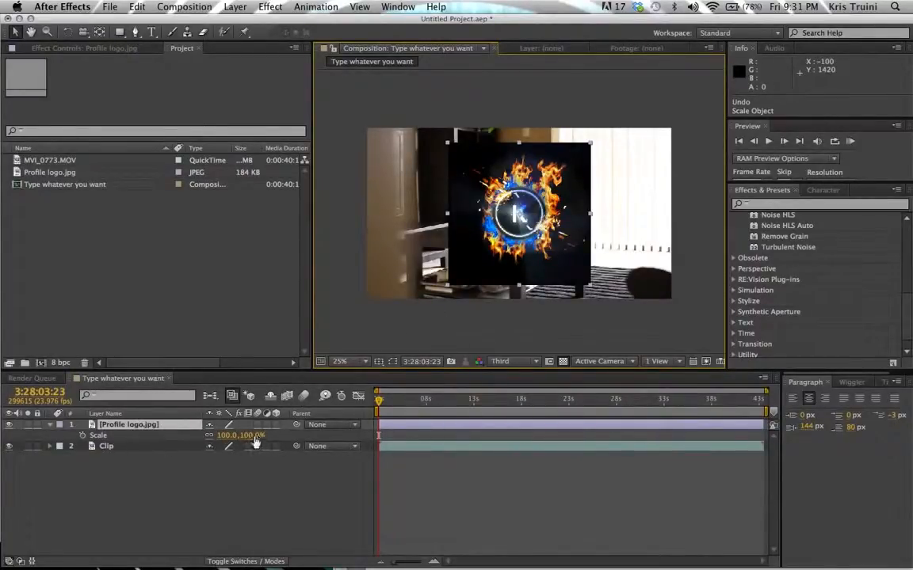
mouse_move(255, 442)
left_mouse_down()
mouse_move(207, 442)
mouse_move(287, 442)
mouse_move(217, 442)
mouse_move(246, 436)
left_mouse_up()
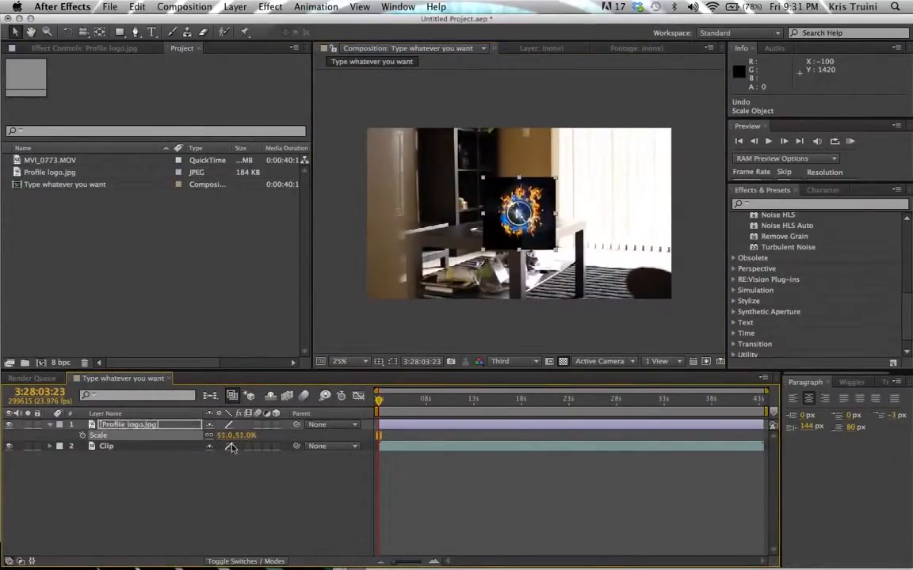
left_click(247, 436)
type("100")
key("Return")
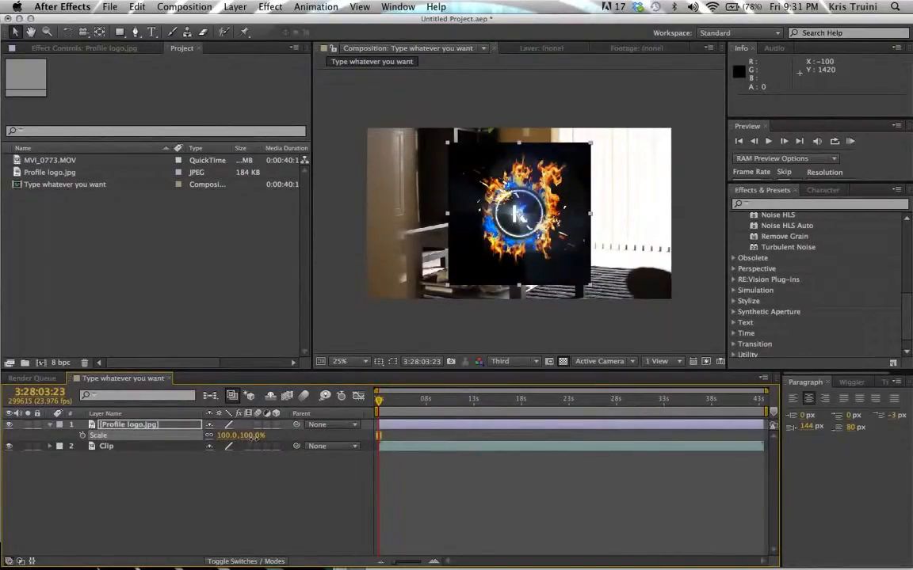
left_click_drag(249, 437, 213, 445)
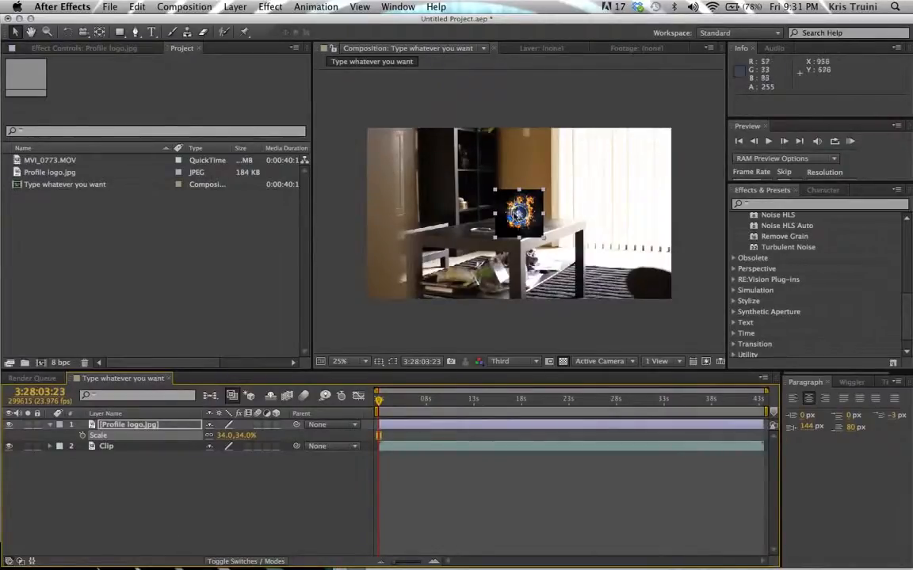
- Try moving the logo to the lower-right corner of the frame, at about 1784, 936, and undo the move
left_click(519, 210)
left_click_drag(519, 210, 648, 273)
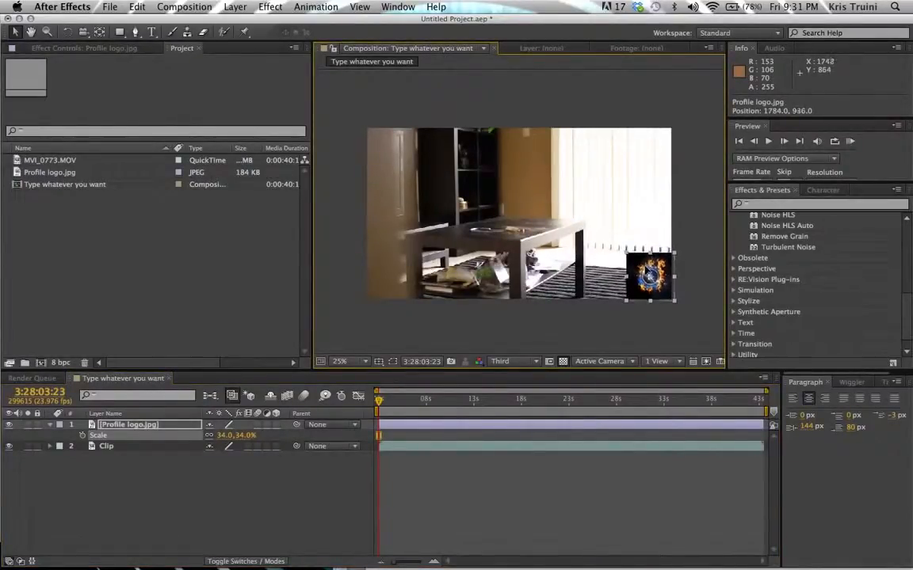
key("super+z")
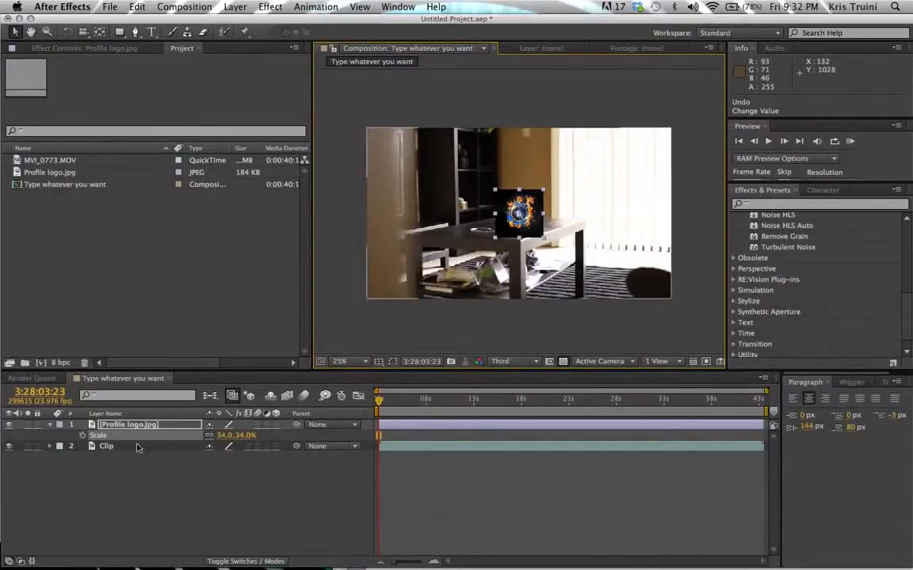
- Set the Profile logo.jpg layer's Position to 1721, 900, placing the logo near the frame's lower-right corner
left_click(123, 428)
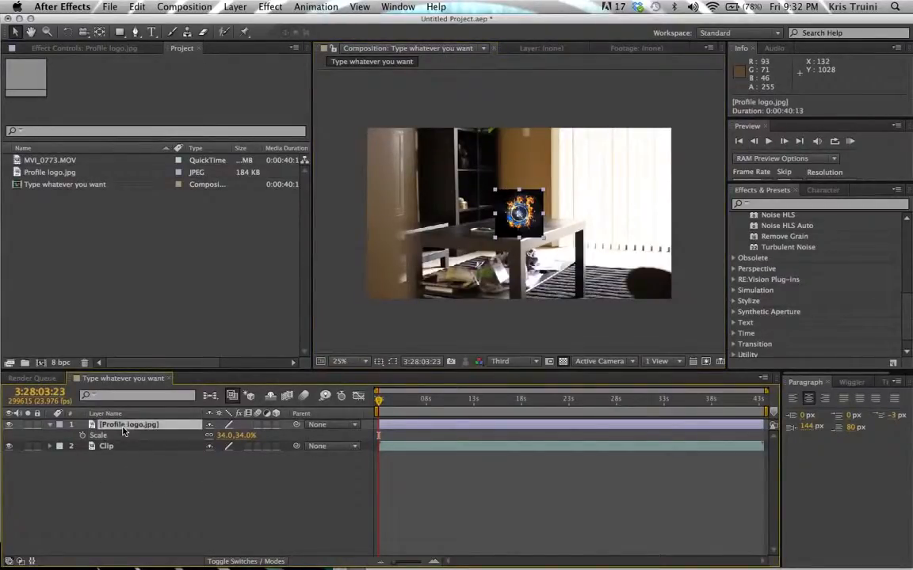
key("p")
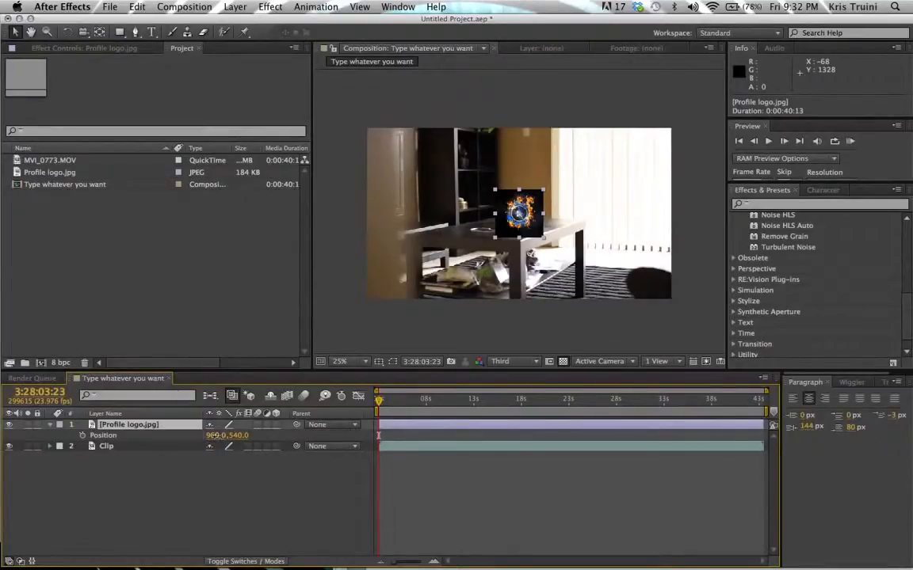
left_click_drag(212, 435, 756, 422)
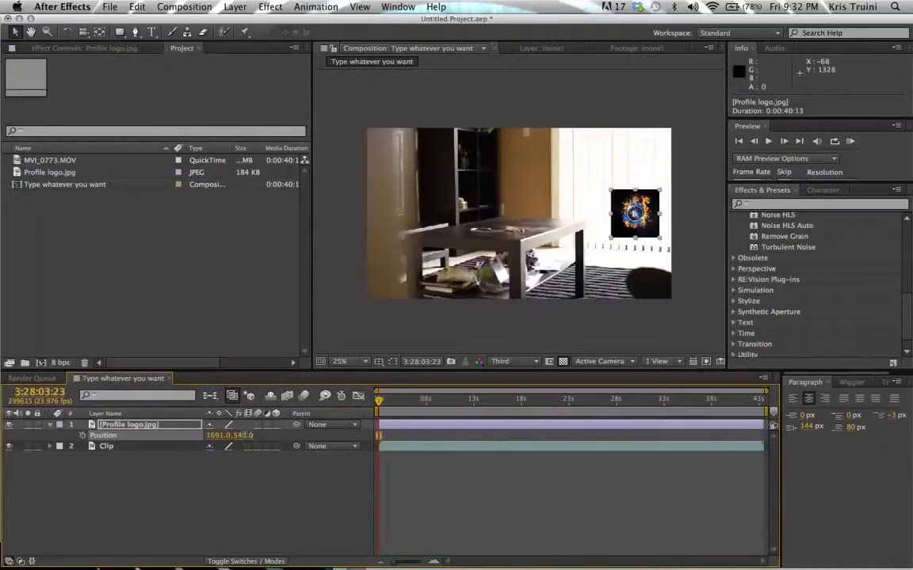
left_click_drag(237, 435, 282, 444)
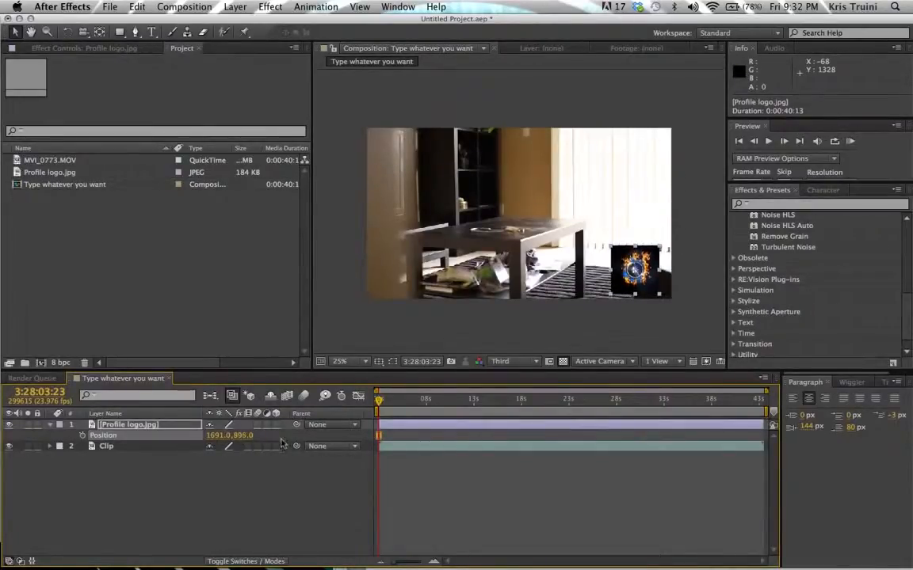
left_click_drag(214, 442, 258, 438)
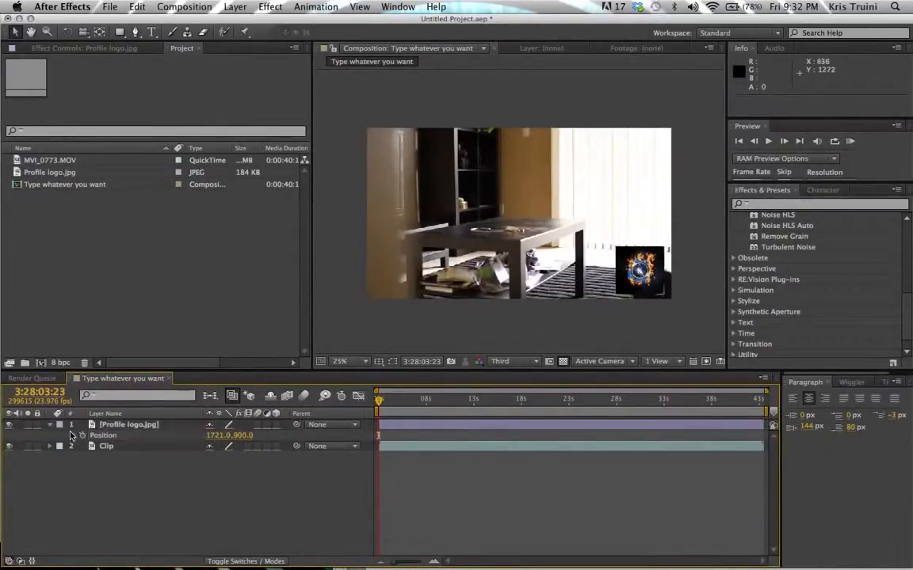
- Try out the Rotation and Opacity values of the Profile logo.jpg layer, undoing the rotation and restoring full opacity
left_click(127, 426)
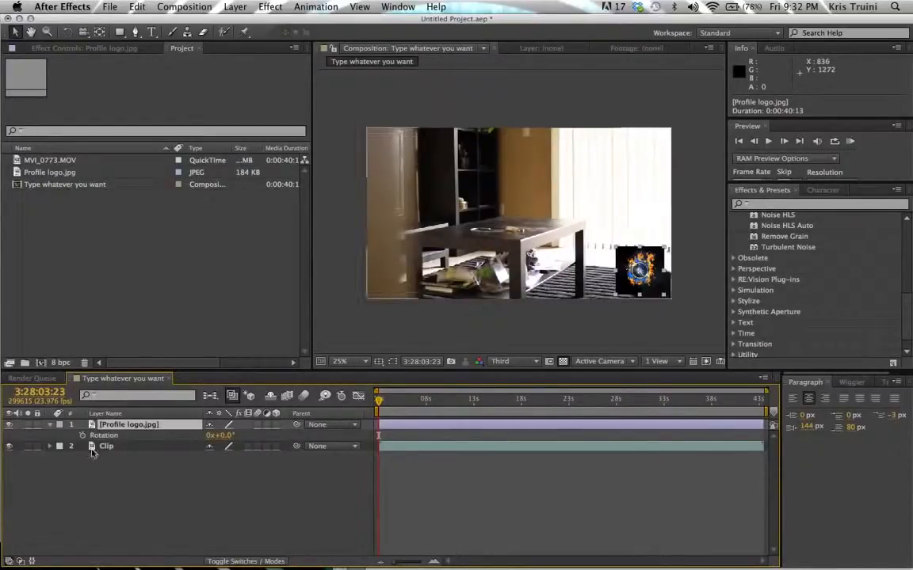
left_click_drag(230, 442, 264, 448)
key("super+z")
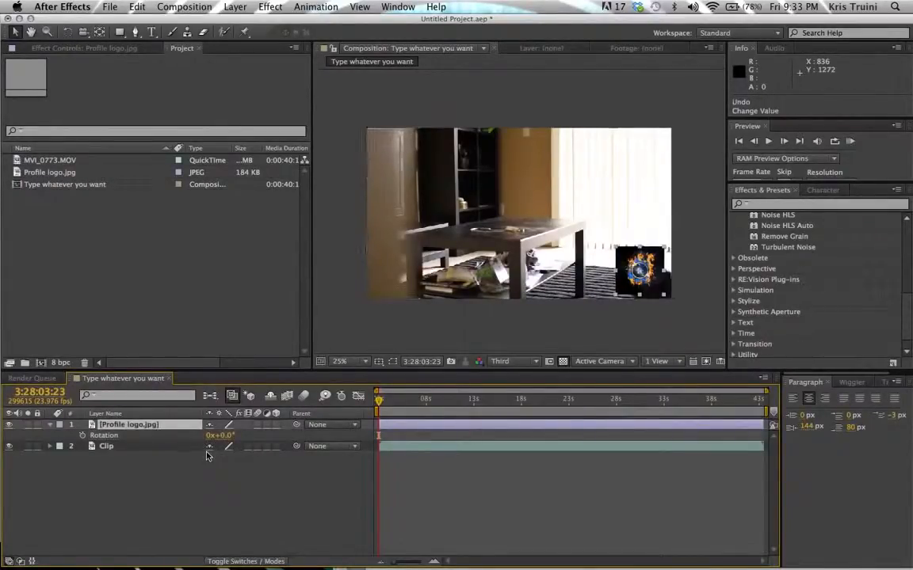
key("t")
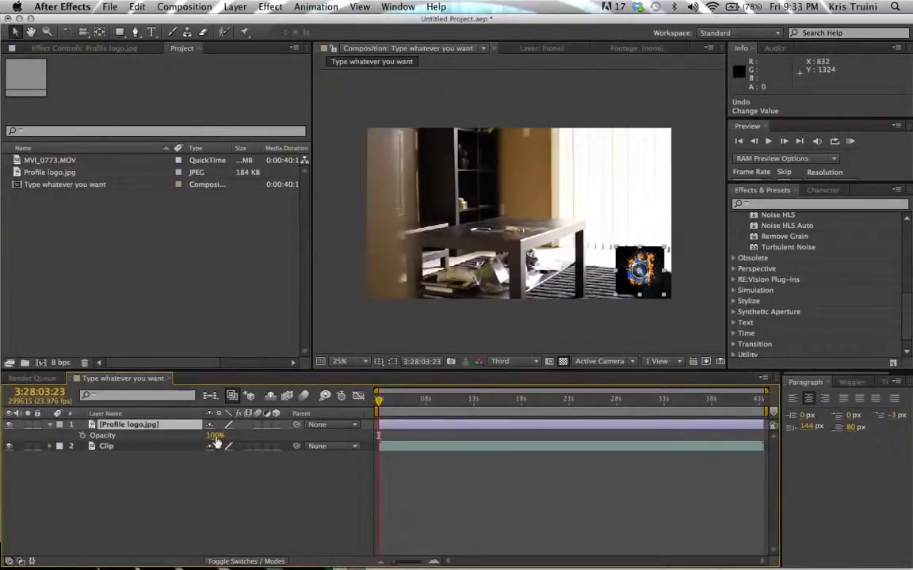
left_click_drag(214, 435, 238, 436)
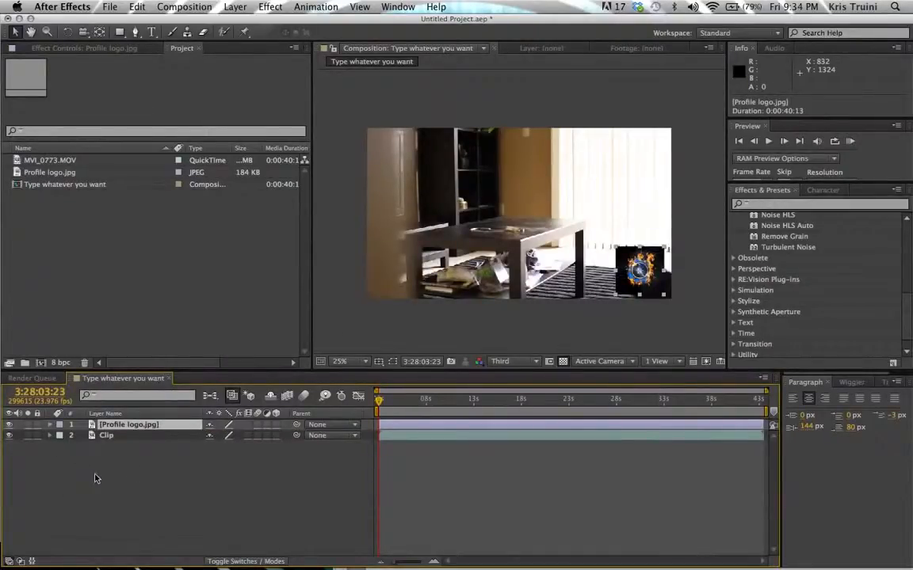
- Show the logo layer's Position, Opacity and Scale individually, and reveal Scale, Position, Rotation and Opacity together
key("p")
key("t")
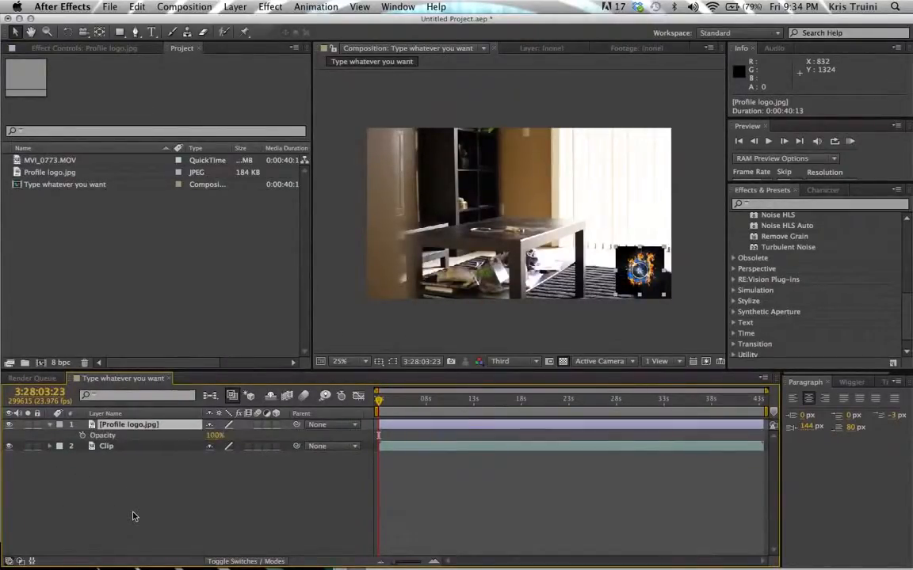
key("s")
key("shift+p")
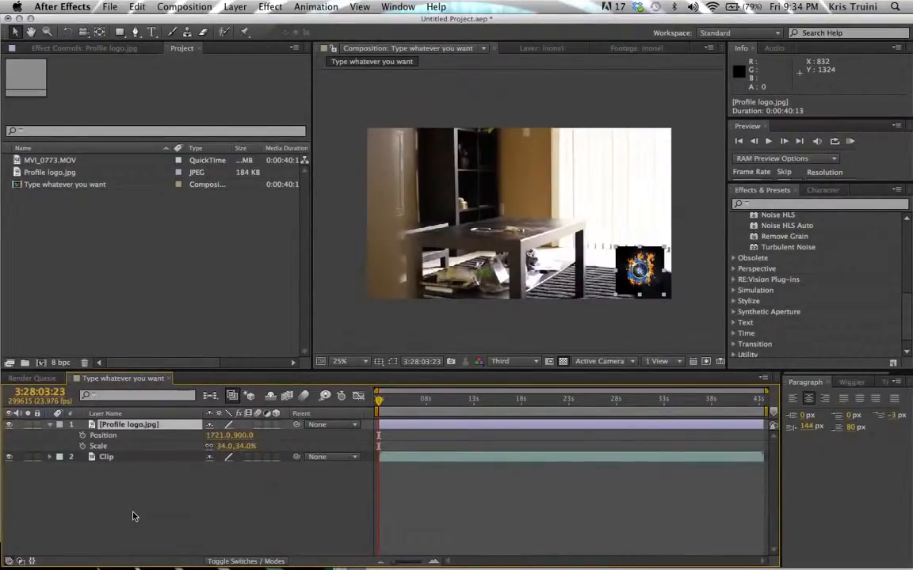
key("shift+r")
key("shift+t")
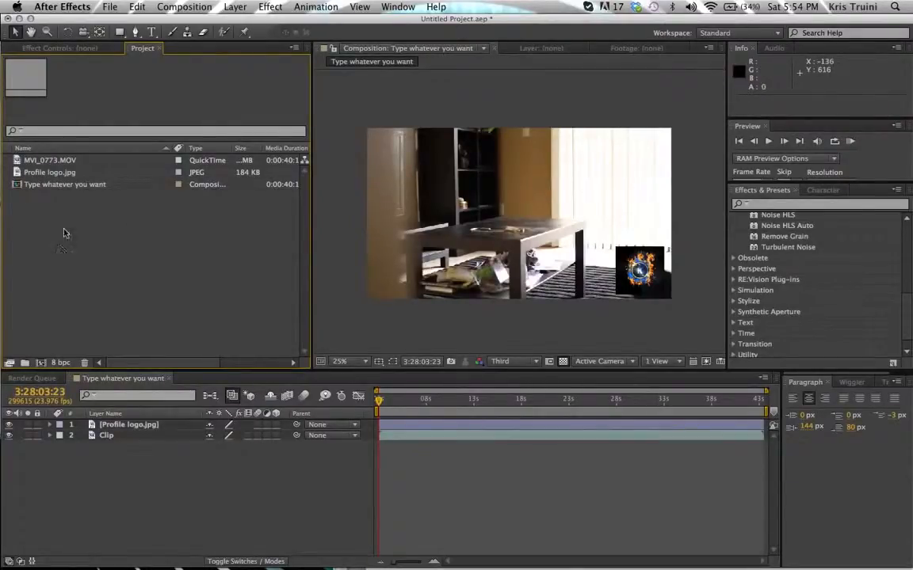
- Try adding a second copy of Profile logo.jpg to the composition, and delete the copy
left_click(59, 179)
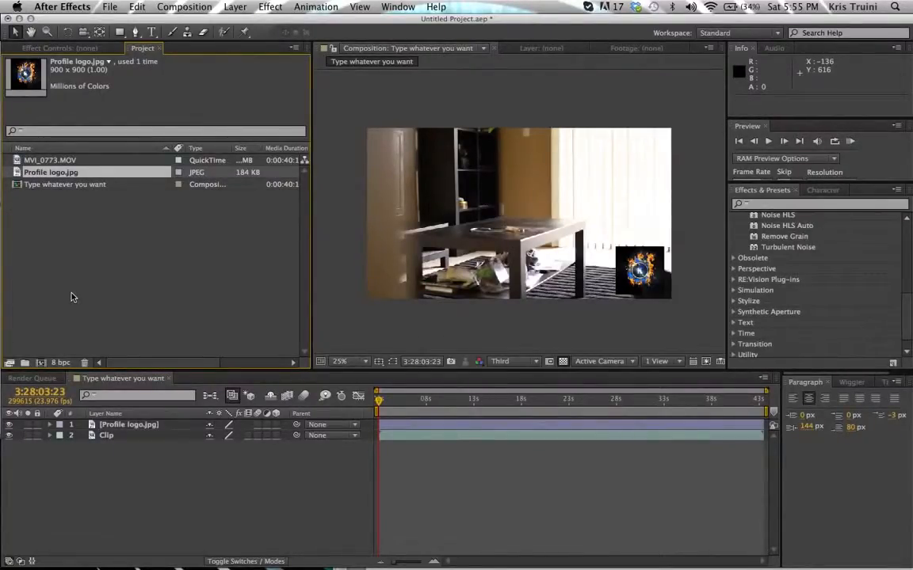
key("super+slash")
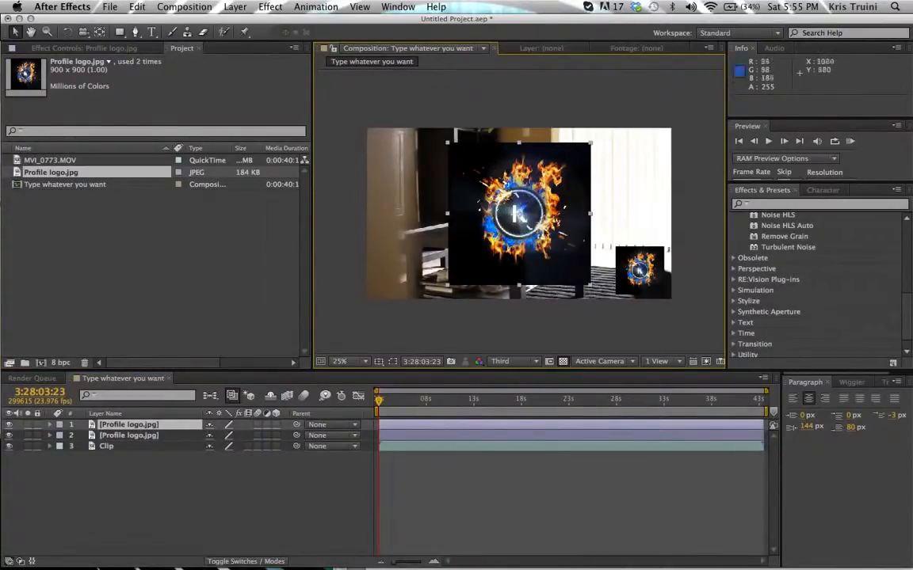
key("Delete")
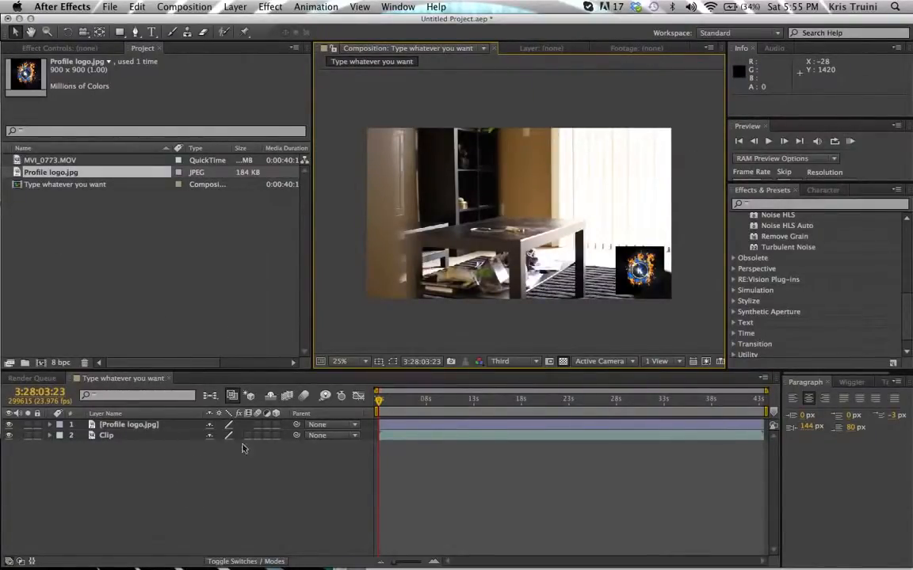
left_click(109, 481)
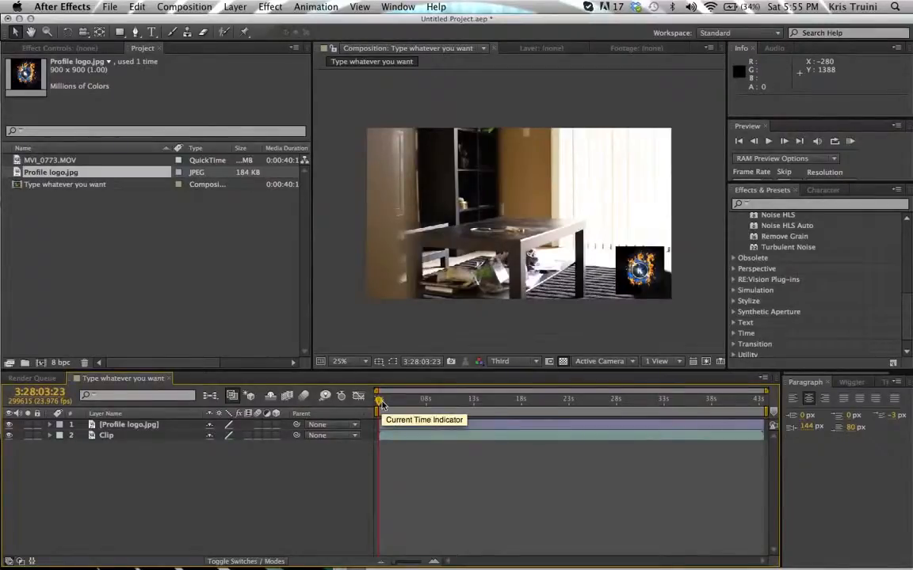
- Scrub through the composition to check the logo over the footage at several times, and return to the start
left_click_drag(381, 402, 464, 404)
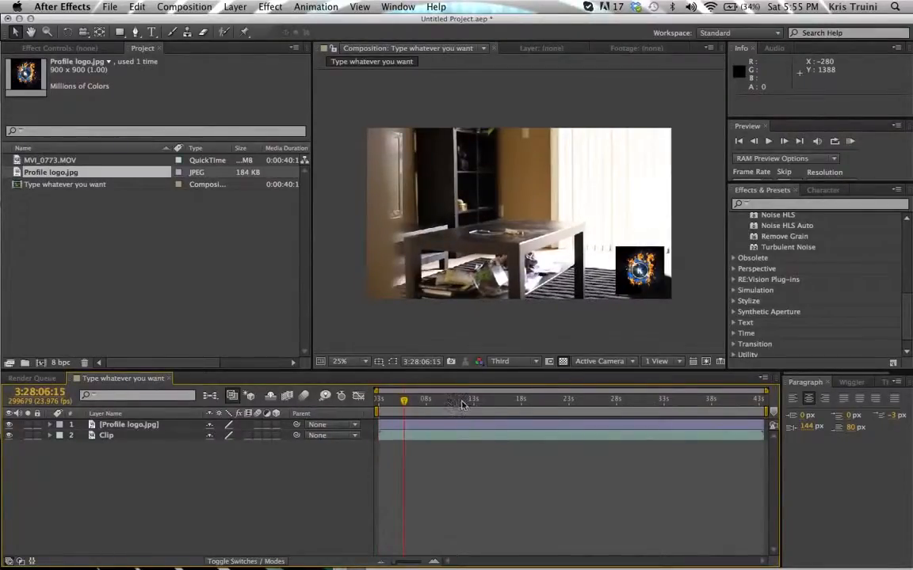
left_click(449, 401)
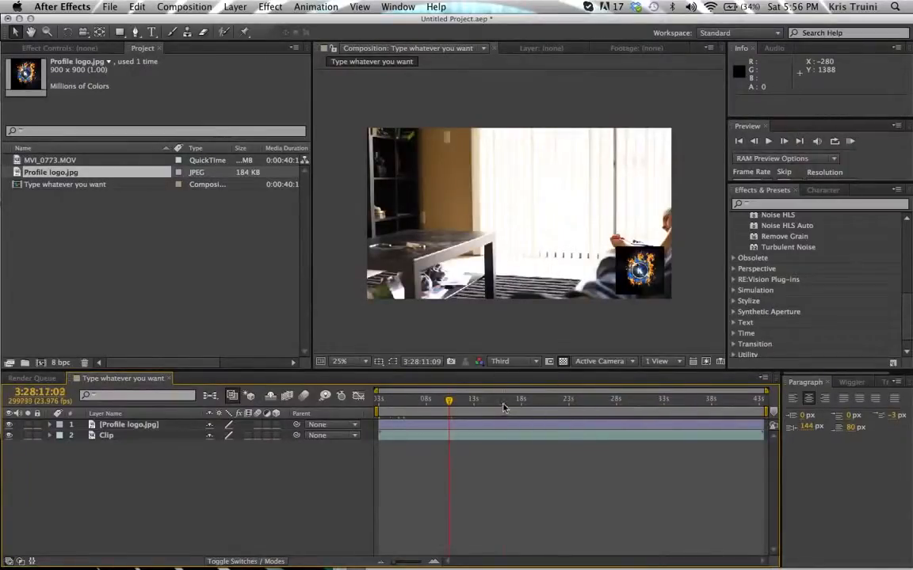
left_click(504, 402)
left_click(442, 402)
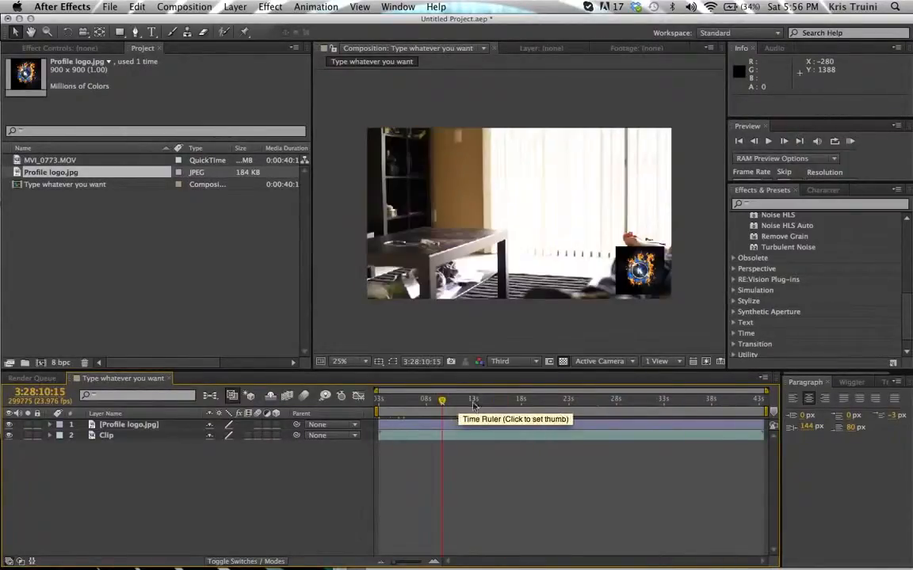
left_click(563, 404)
left_click(642, 404)
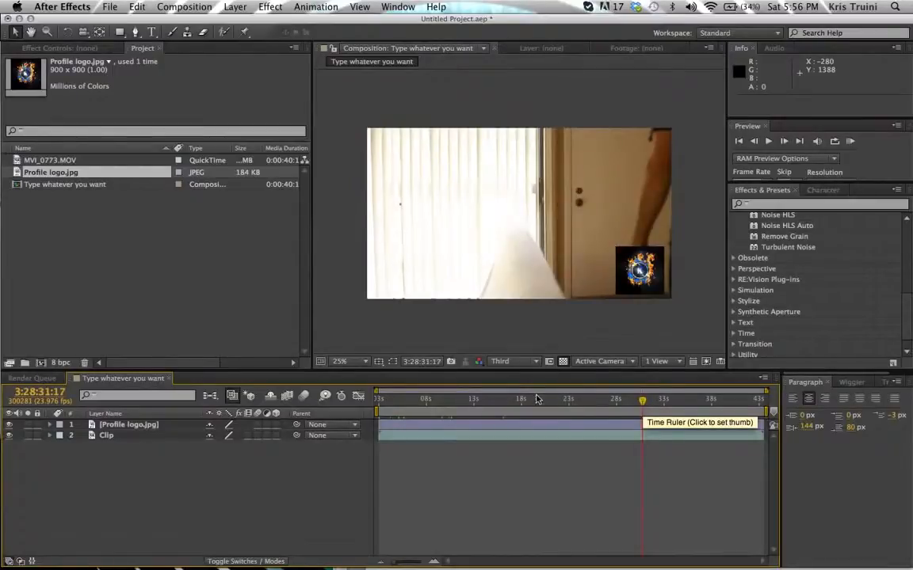
left_click(564, 401)
left_click(483, 404)
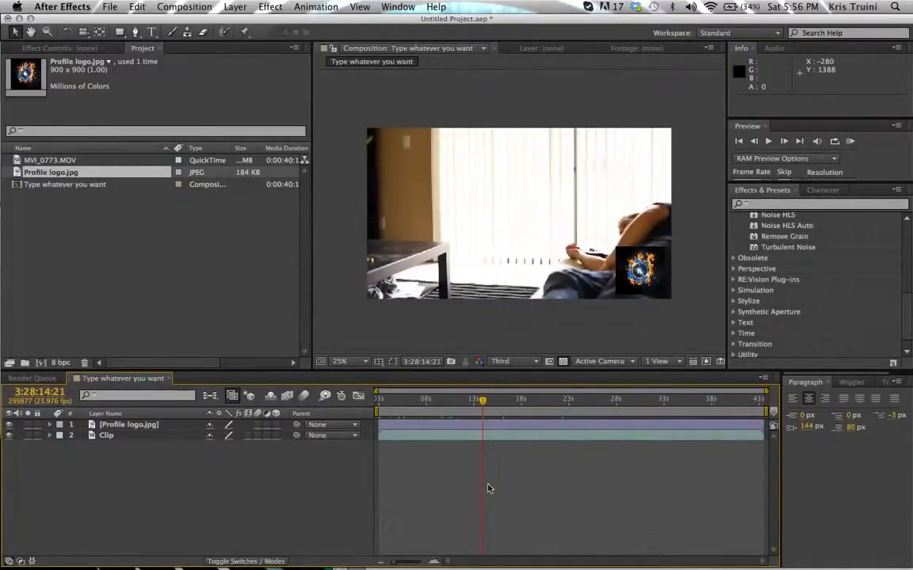
left_click(379, 403)
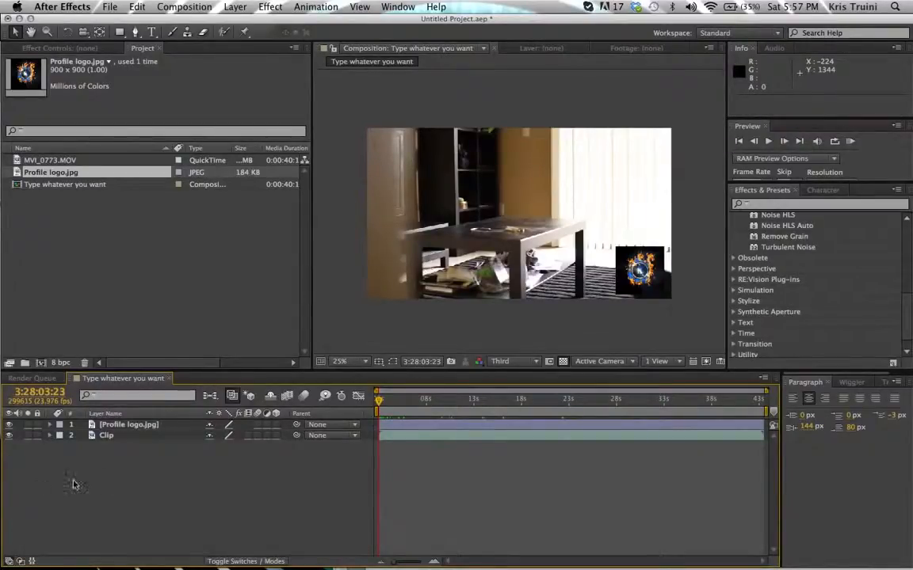
- Hide and show the Profile logo.jpg layer, and try soloing layers before restoring the full composite view
left_click(9, 425)
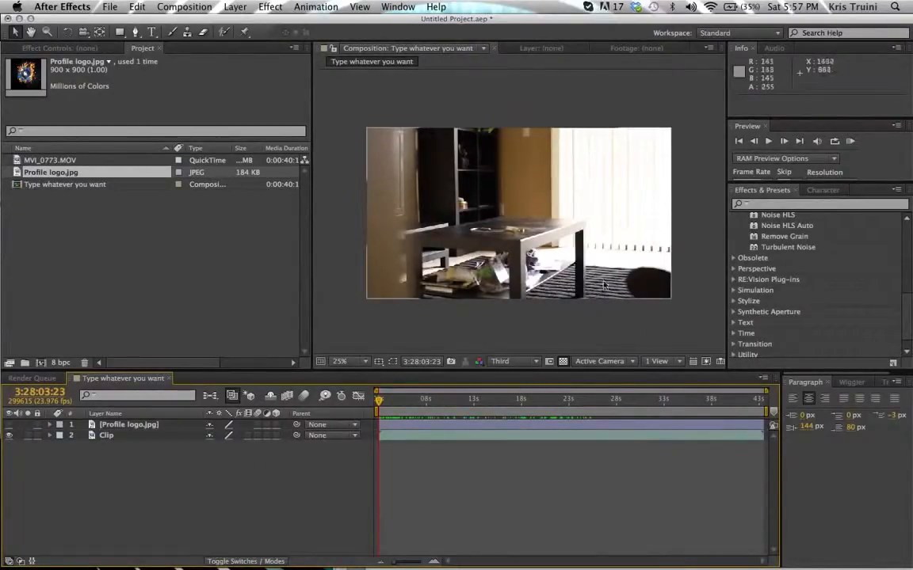
left_click(10, 426)
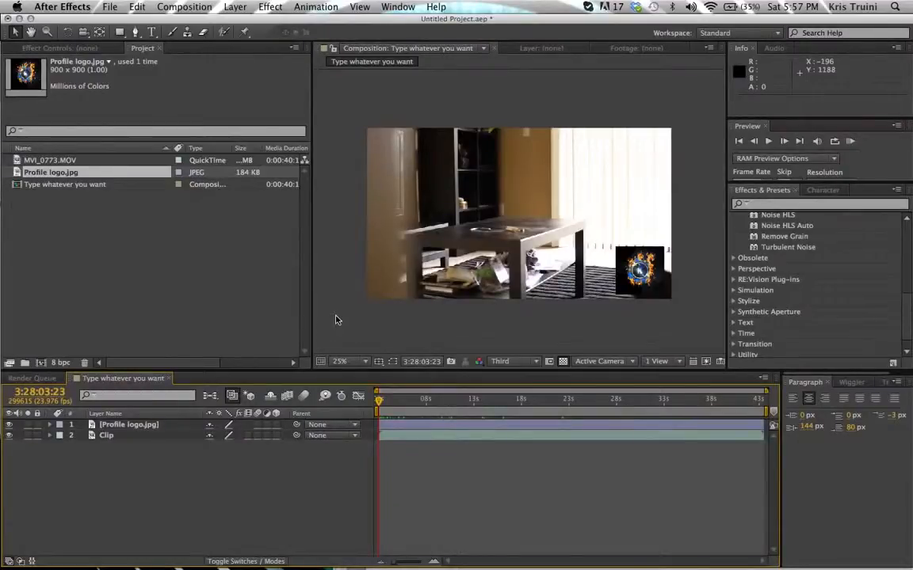
left_click(28, 426)
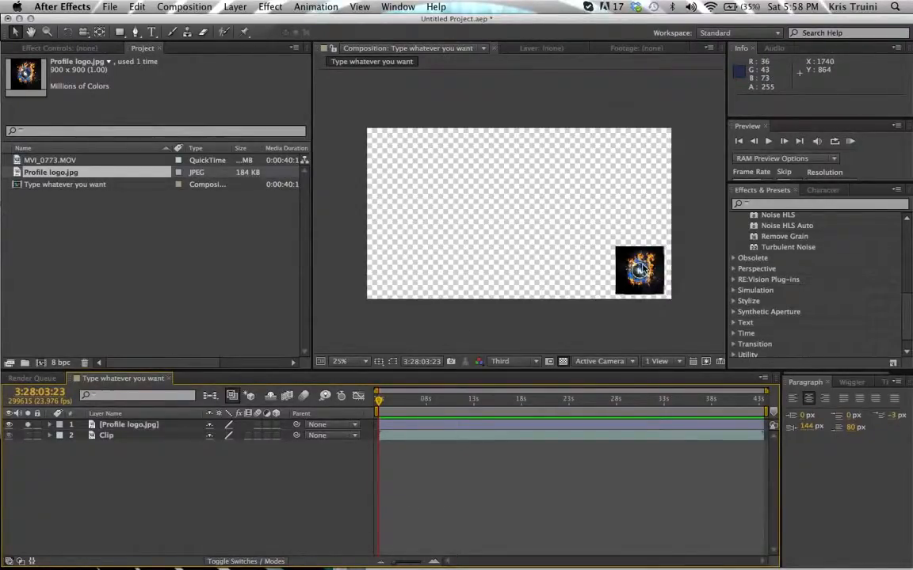
left_click(28, 437)
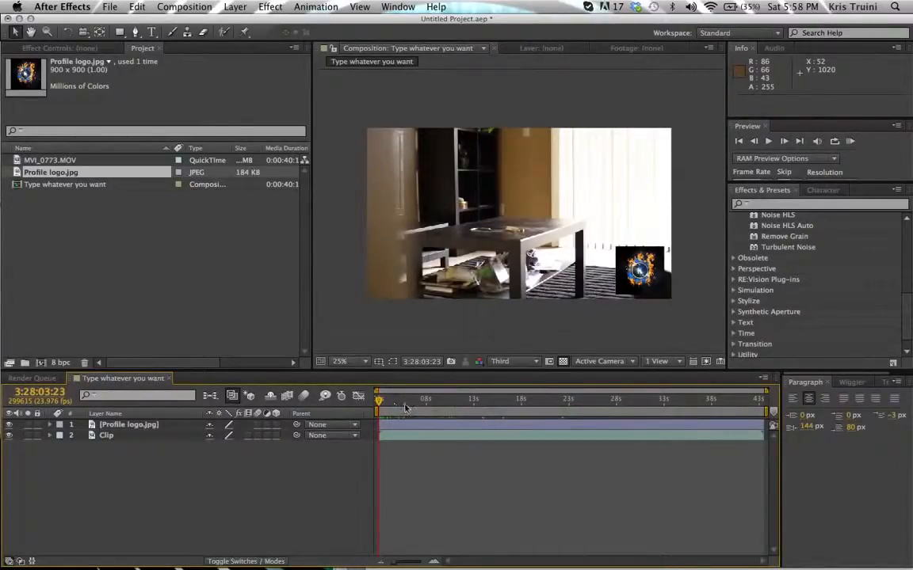
- Move the current time to about 3:28:07:17 and back to the start, and set the timecode to 3:28:13:23
left_click_drag(379, 401, 413, 401)
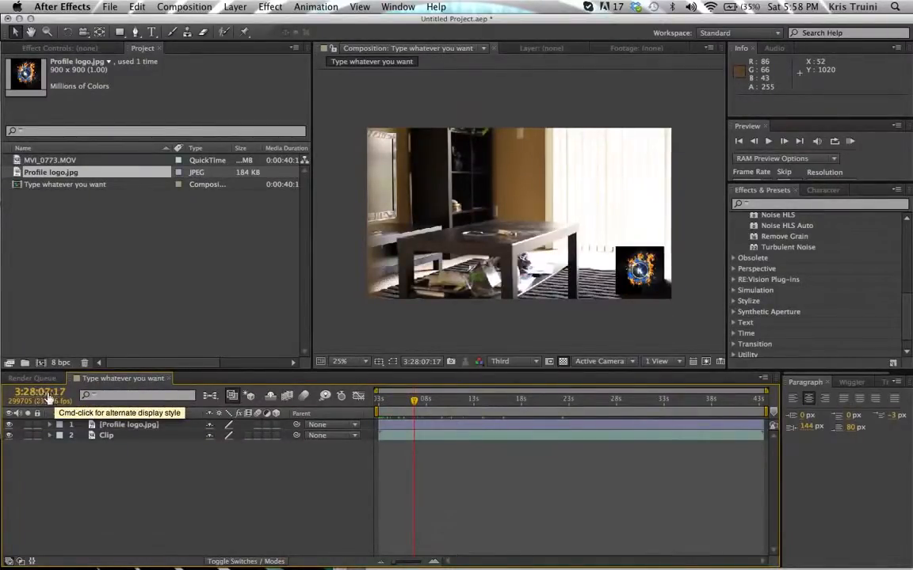
key("Home")
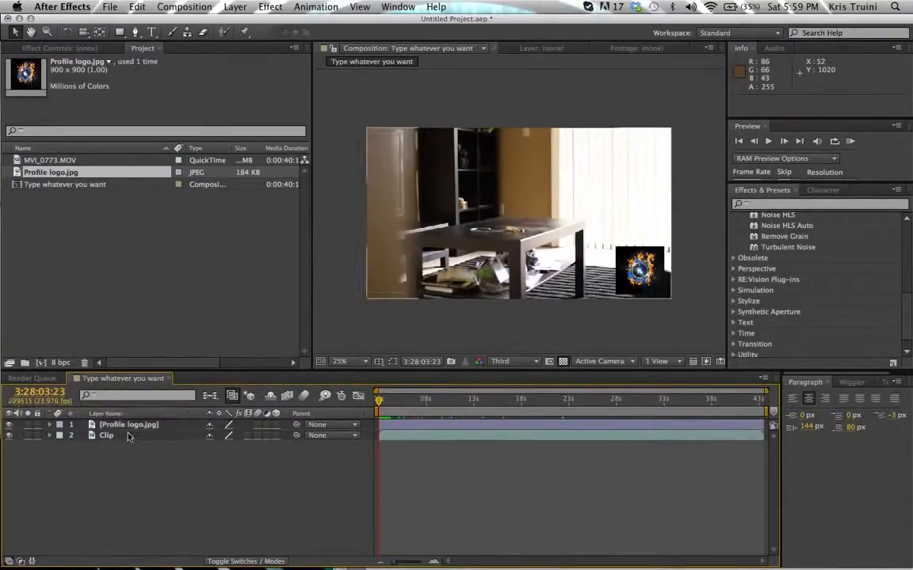
left_click(33, 391)
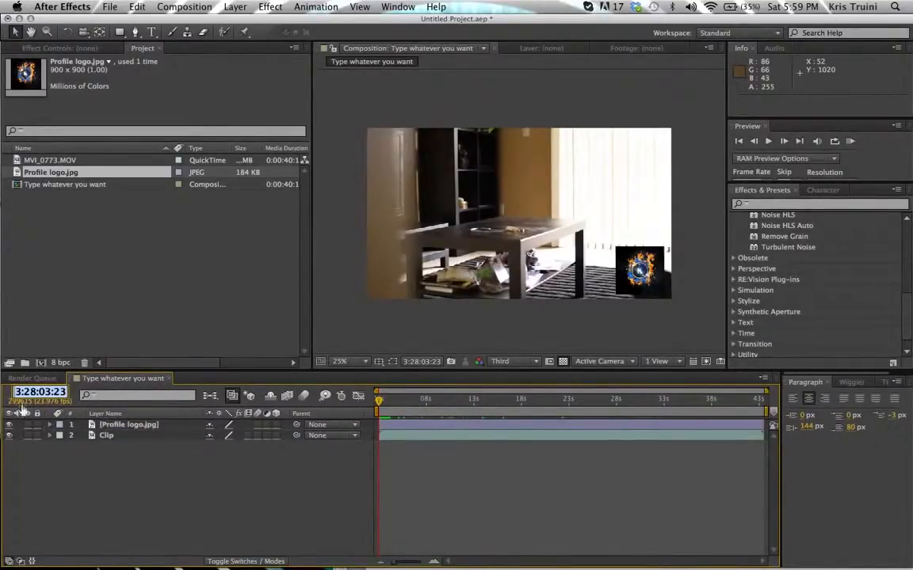
left_click(41, 391)
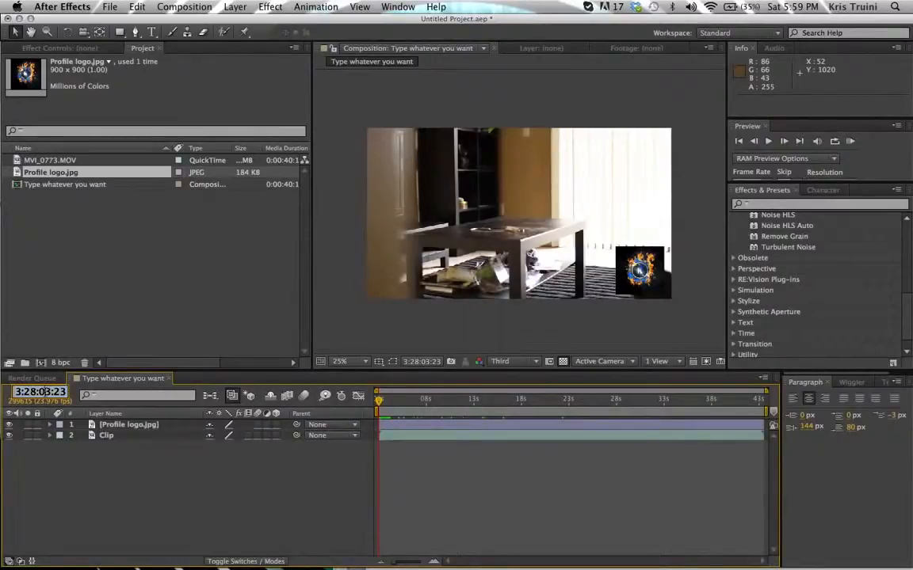
type("1")
key("Return")
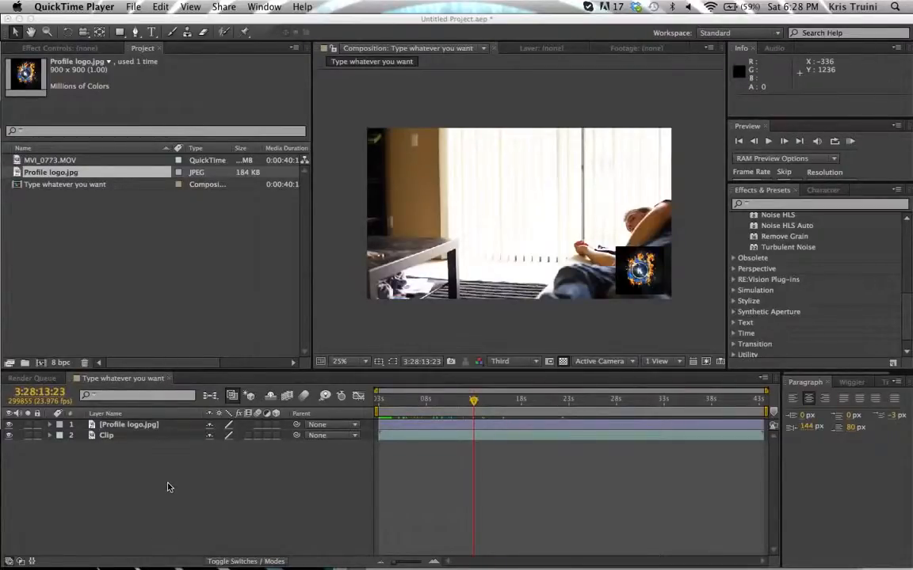
- Add a Position keyframe to the Profile logo.jpg layer at the composition's start, 3:28:03:23
left_click(640, 270)
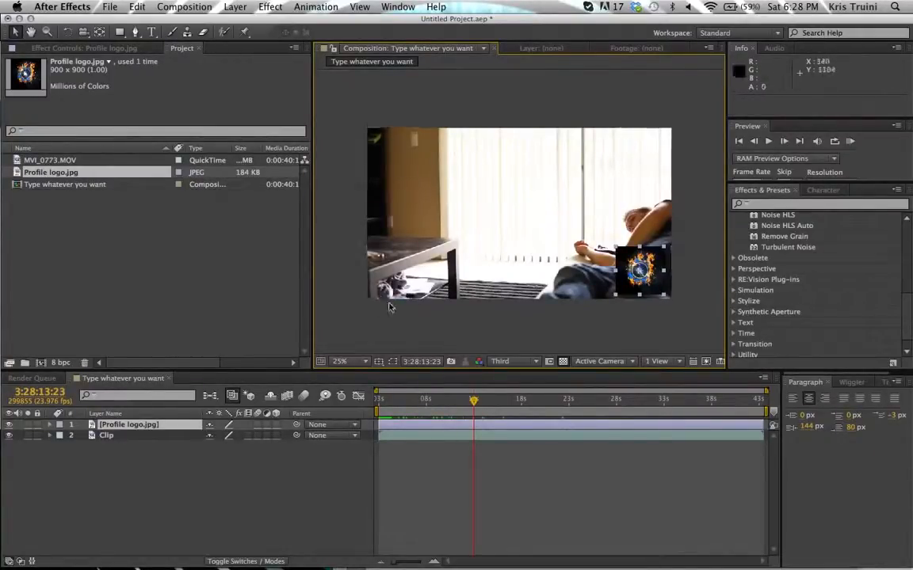
left_click_drag(390, 405, 377, 406)
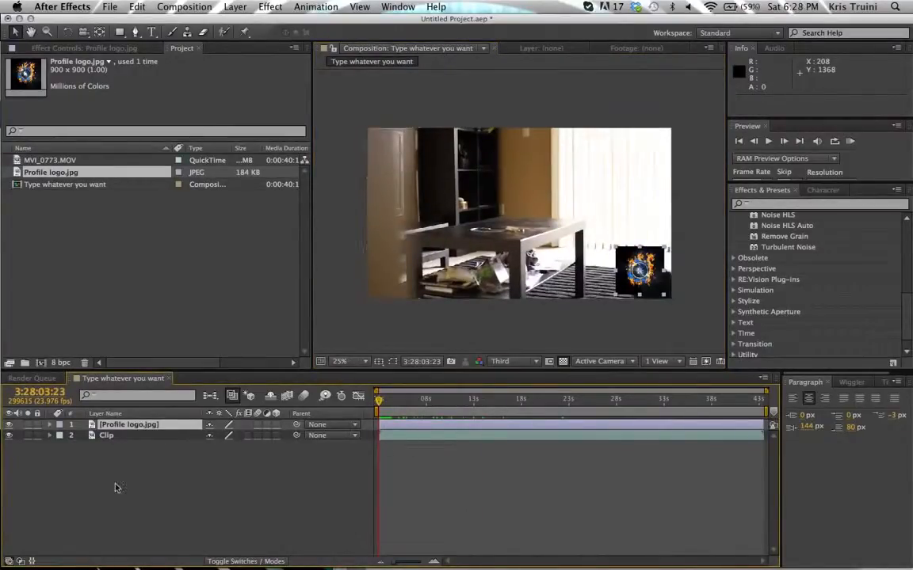
key("p")
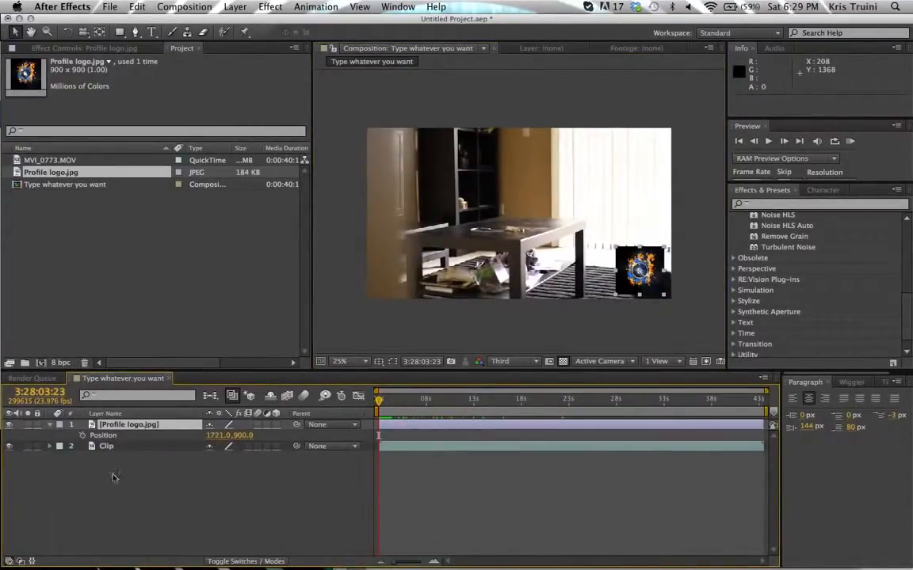
left_click(83, 436)
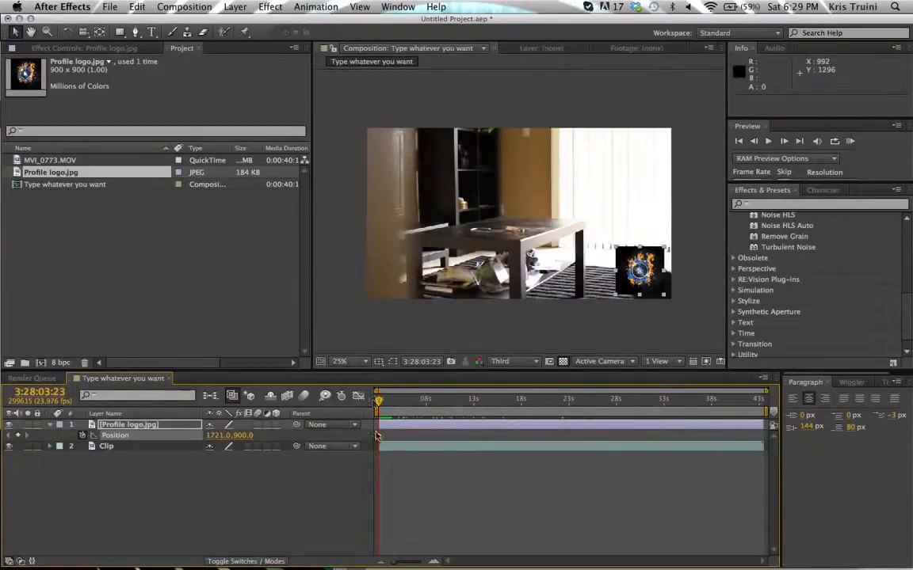
- Move the current time to 3:28:08:12 and set the Profile logo.jpg layer's Position to 179.0, 900.0 for a second keyframe
left_click_drag(402, 412, 422, 407)
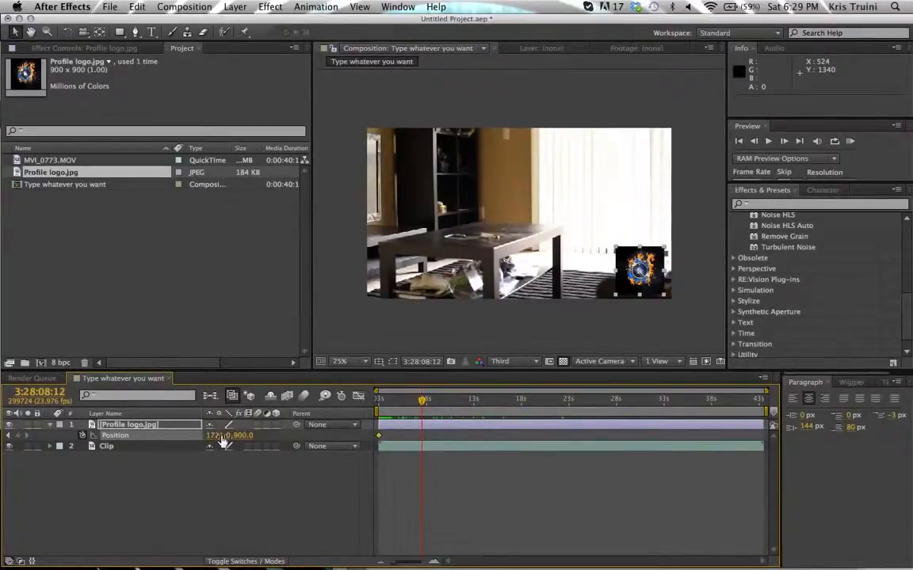
left_click_drag(228, 435, 176, 435)
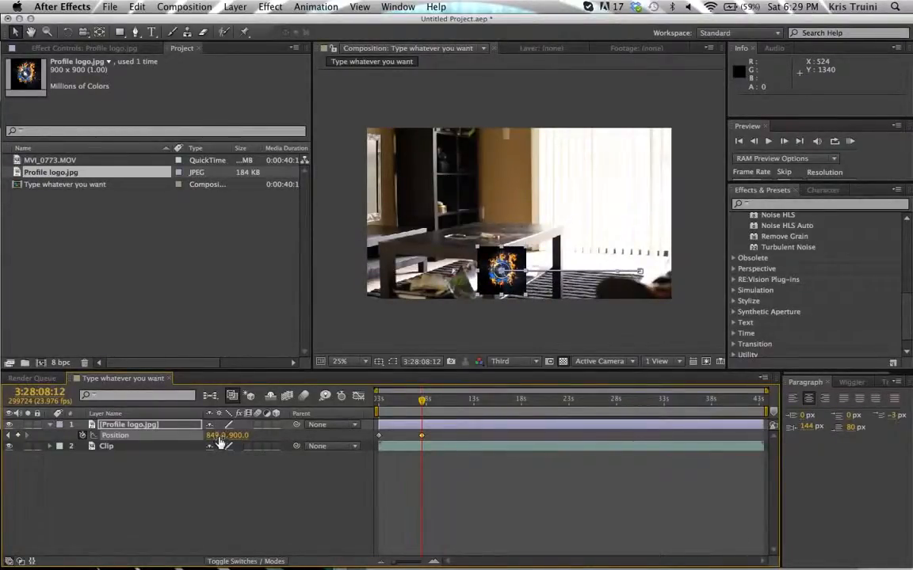
left_click_drag(220, 441, 165, 425)
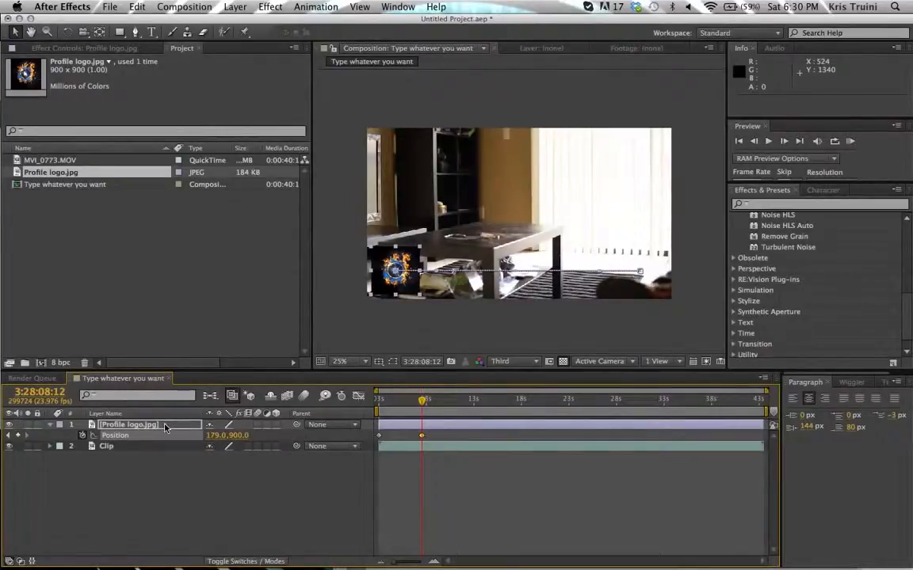
- Scrub between the two Position keyframes to preview the logo's movement, ending at 3:28:07:10
mouse_move(381, 400)
left_mouse_down()
mouse_move(420, 402)
mouse_move(369, 406)
left_mouse_up()
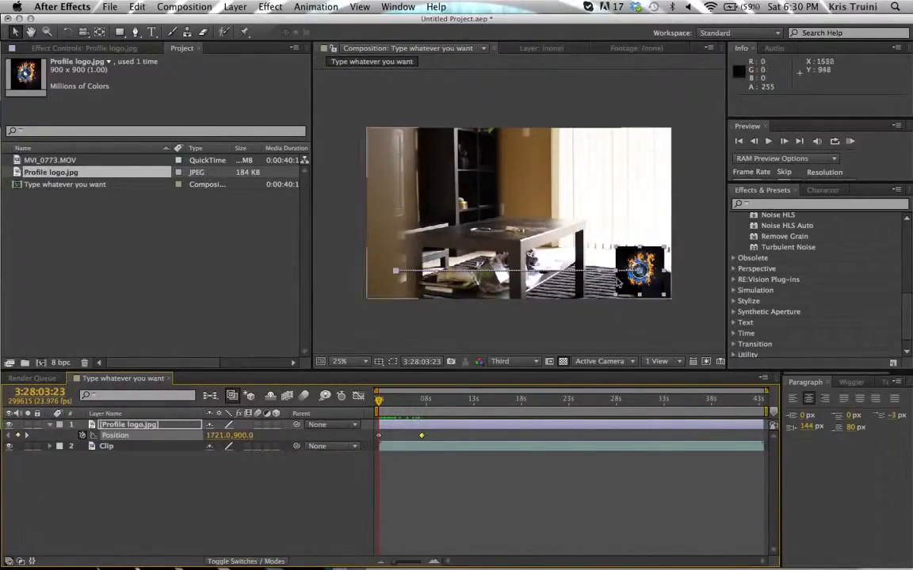
left_click_drag(384, 399, 423, 406)
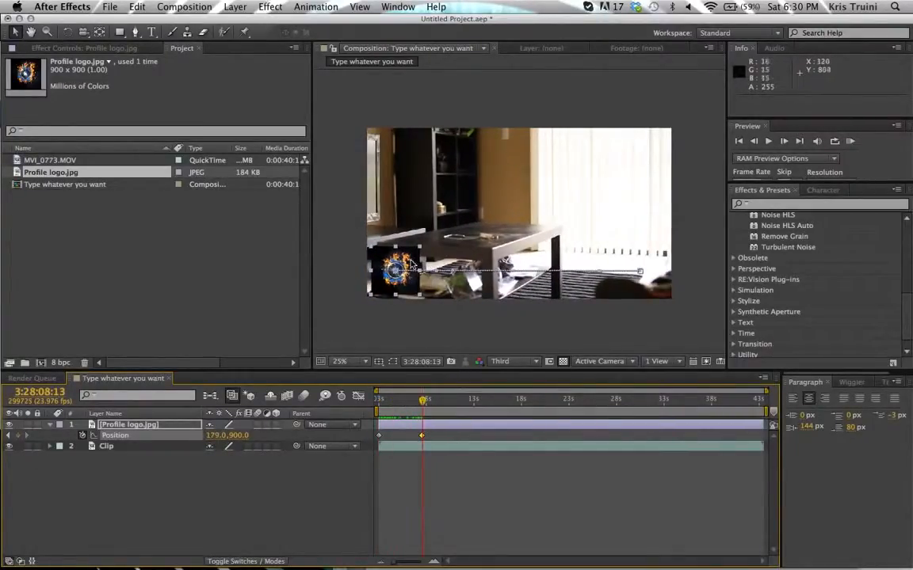
left_click(422, 436)
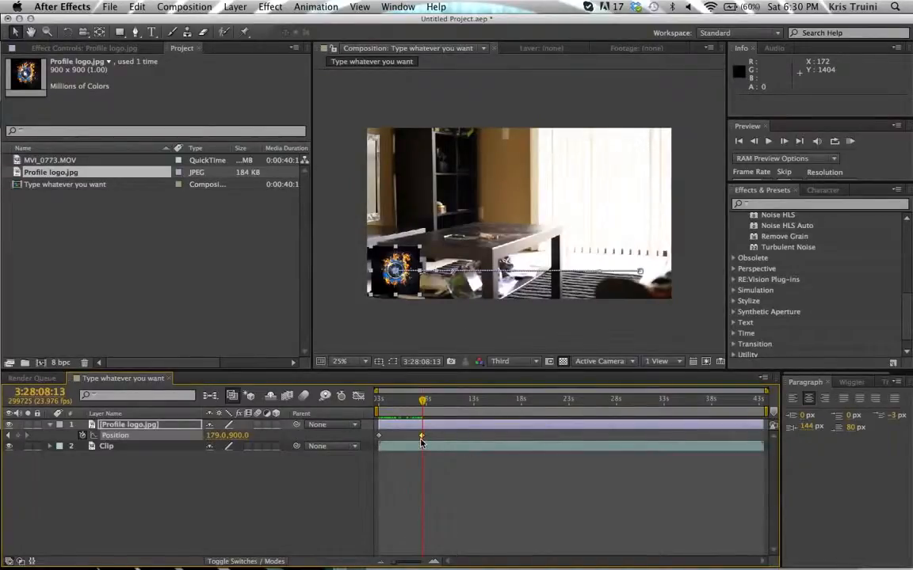
left_click_drag(423, 406, 412, 406)
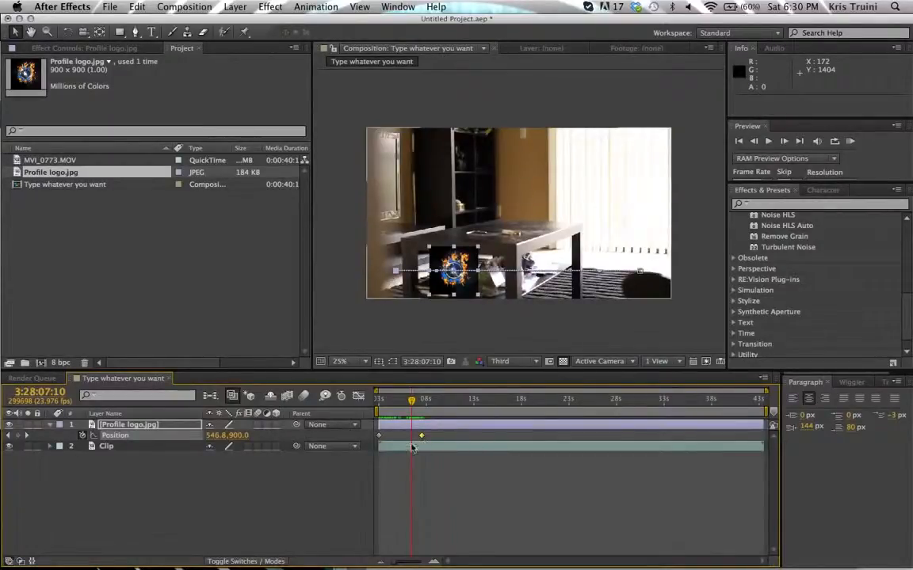
- Move the second Position keyframe to 3:28:12:06, scrub the slower movement, and return to the composition's start
left_click(379, 437)
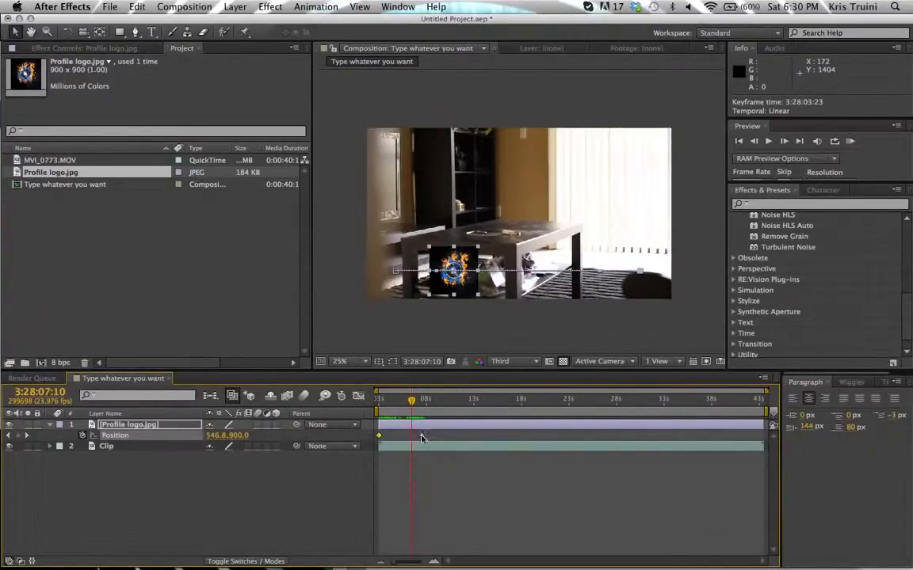
left_click_drag(421, 437, 456, 436)
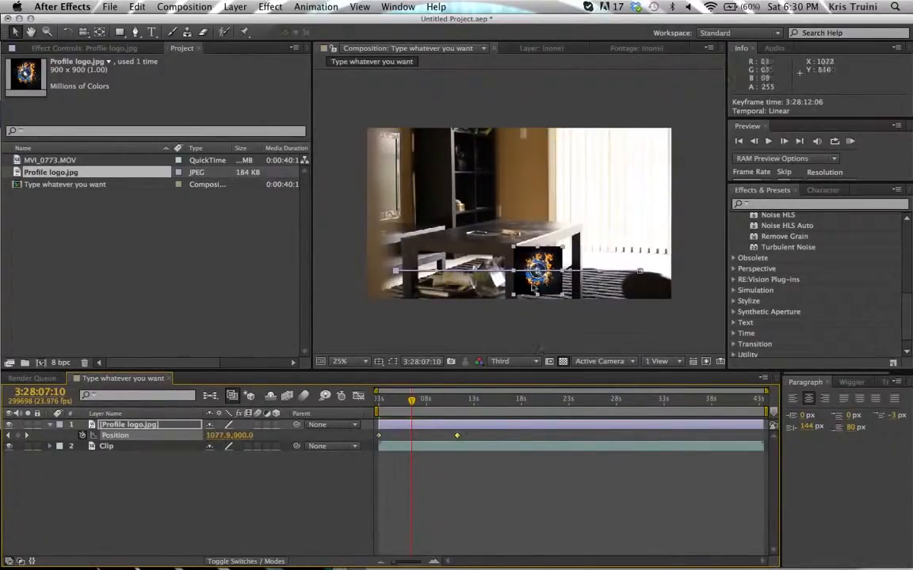
mouse_move(388, 406)
left_mouse_down()
mouse_move(377, 402)
mouse_move(444, 402)
mouse_move(378, 402)
left_mouse_up()
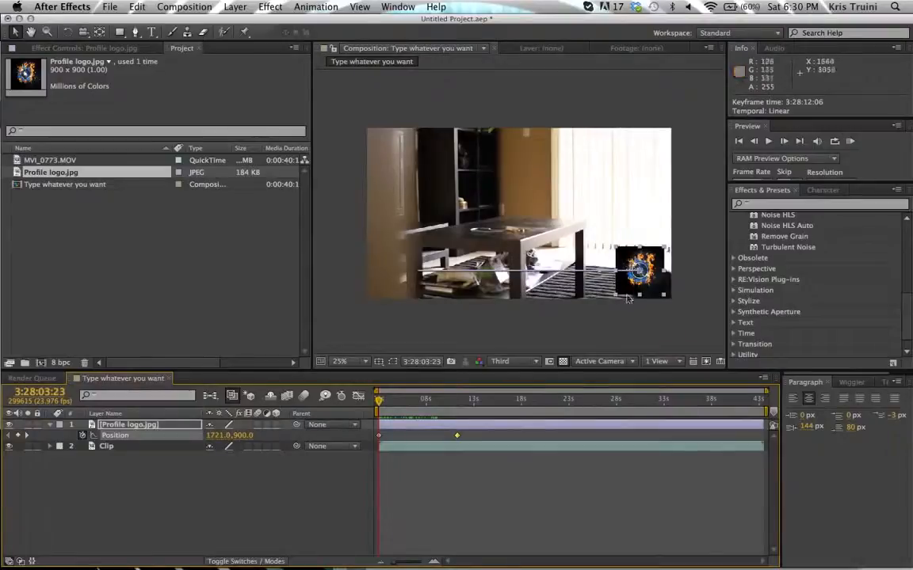
left_click(456, 404)
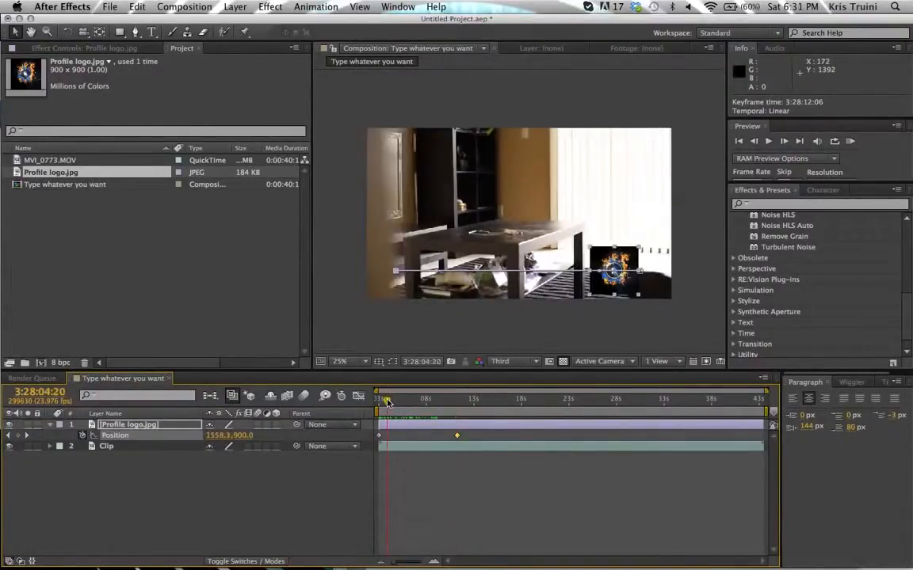
key("Home")
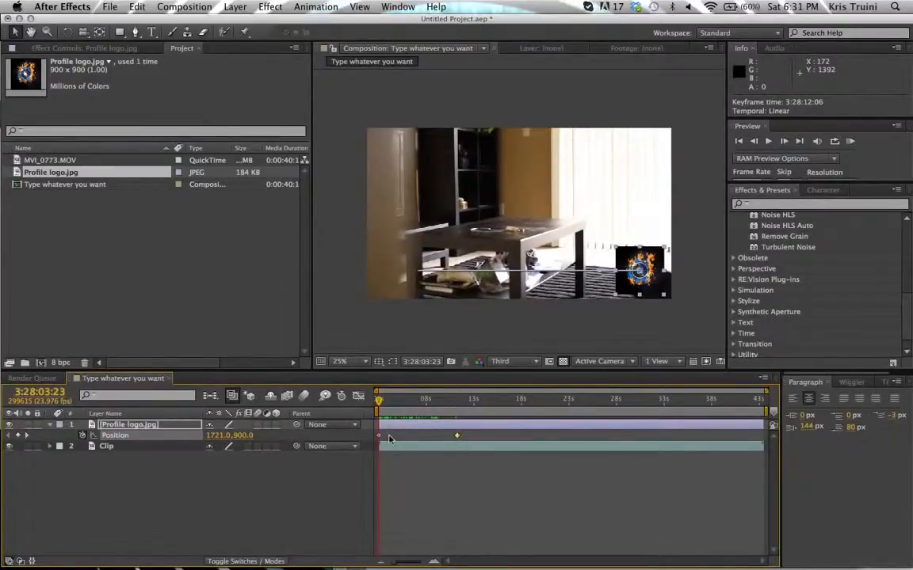
- Move the first Position keyframe to 3:28:10:10 and scrub to 3:28:07:02
left_click(380, 436)
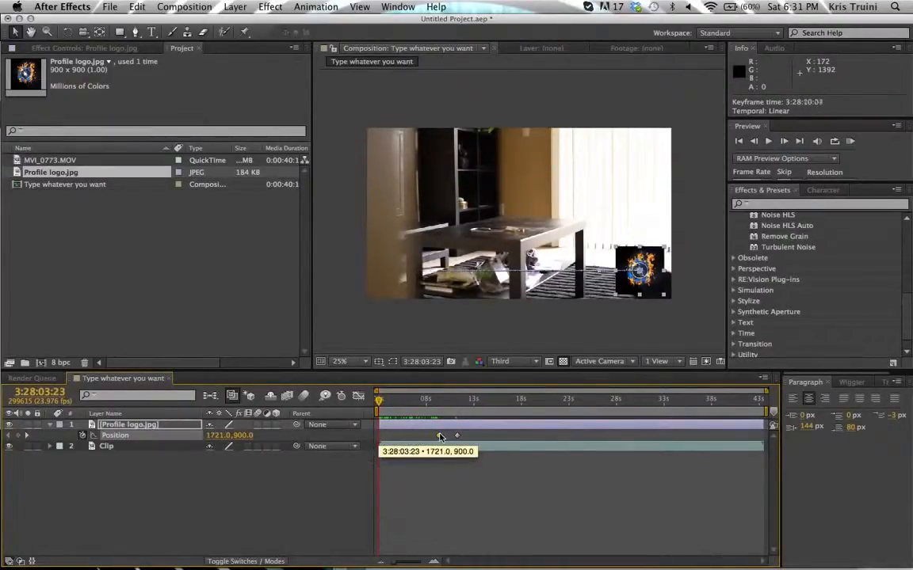
left_click_drag(379, 437, 440, 435)
mouse_move(396, 401)
left_mouse_down()
mouse_move(465, 401)
mouse_move(408, 401)
left_mouse_up()
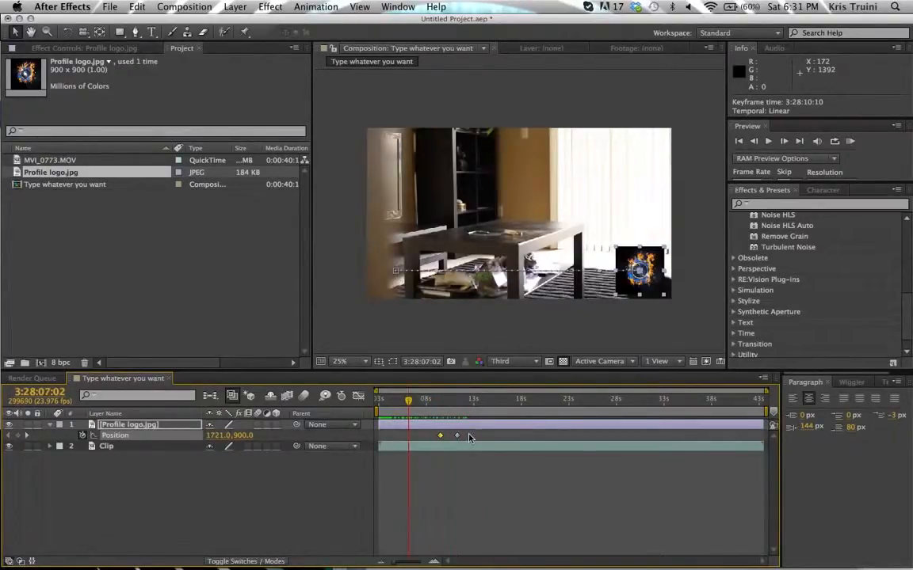
- Reverse the logo's motion by placing the 179.0 Position keyframe at 3:28:06:12 and the 1721.0 keyframe at 3:28:09:14, and scrub to 3:28:10:09
left_click_drag(459, 432, 402, 439)
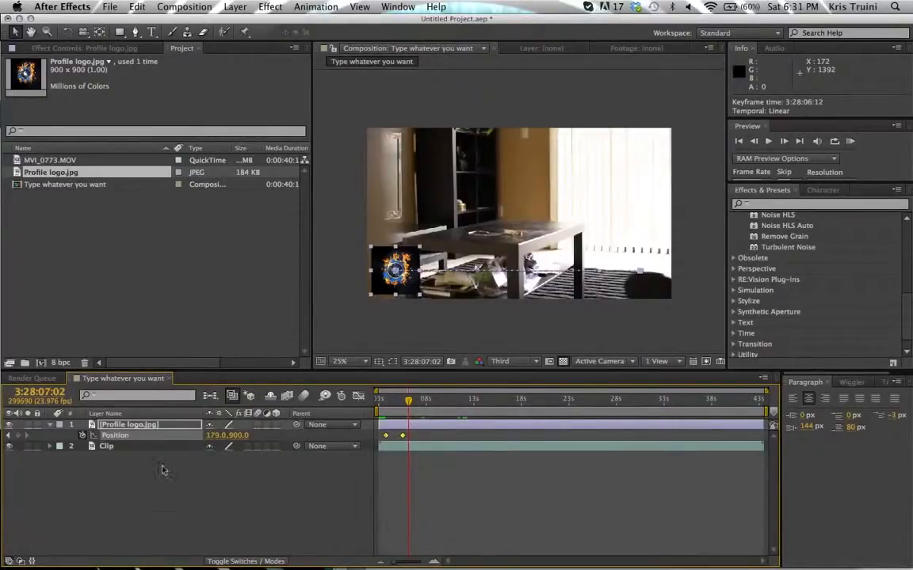
left_click(350, 488)
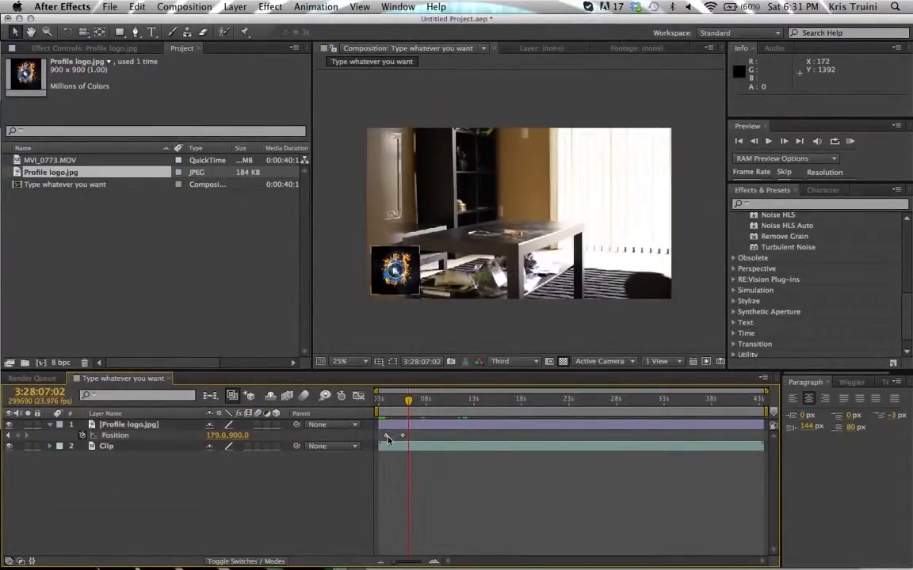
left_click_drag(387, 435, 432, 436)
left_click(400, 404)
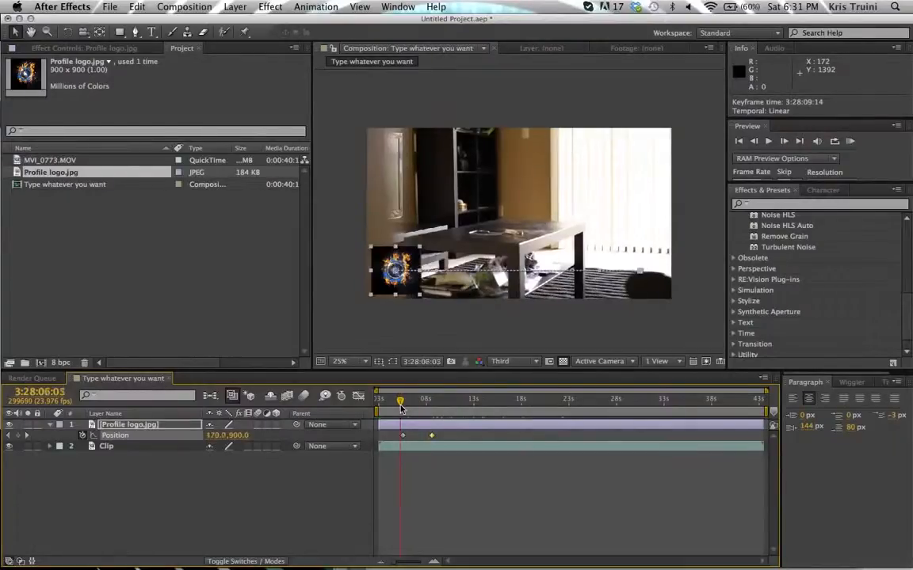
left_click_drag(400, 407, 443, 408)
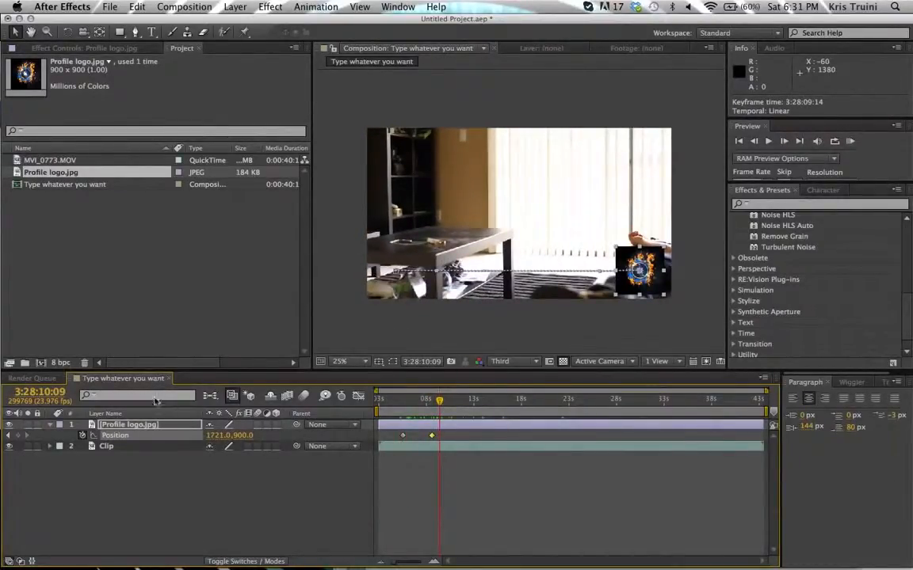
- Reveal the Scale property of the Clip layer
left_click(119, 449)
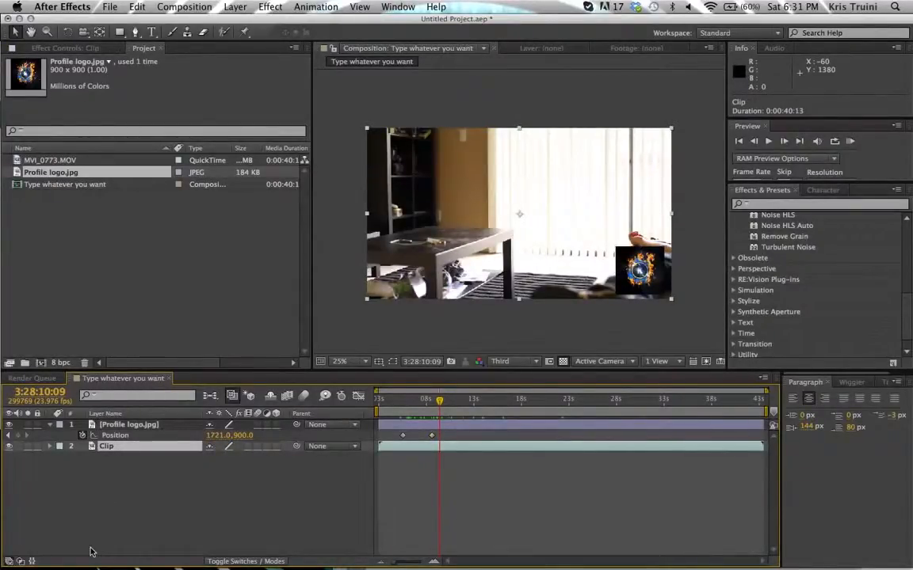
key("s")
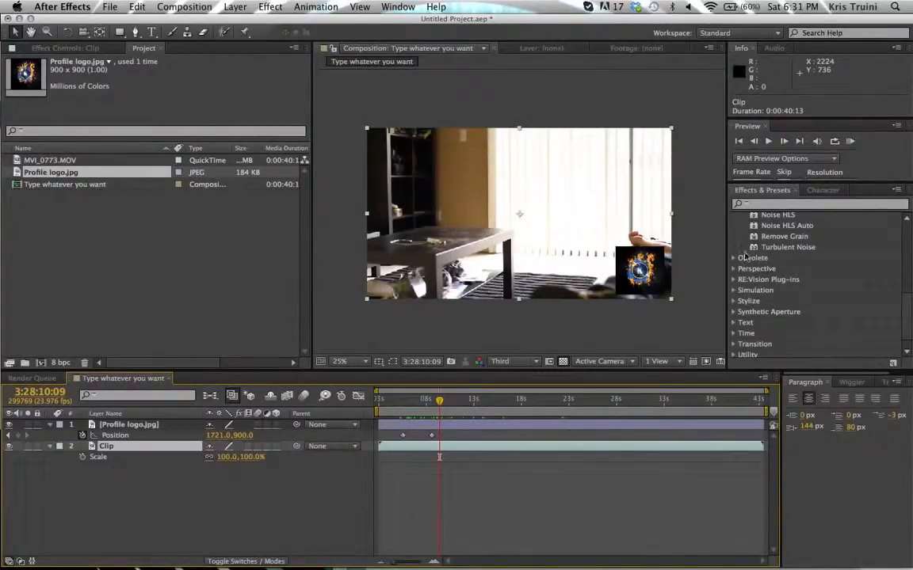
- Try the Fractal Noise effect on the Profile logo.jpg layer, remove it, and deselect the layer
scroll(745, 256, "up", 3)
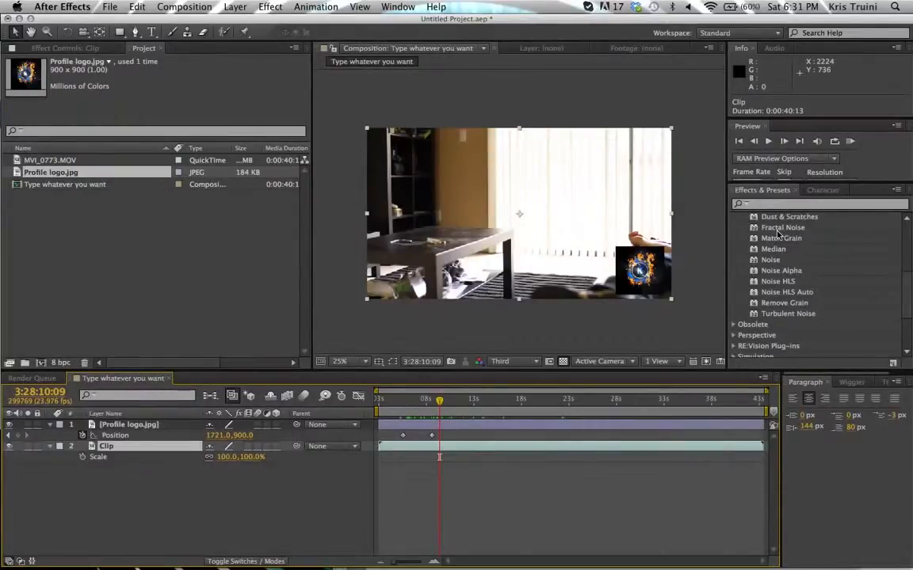
left_click_drag(755, 230, 480, 428)
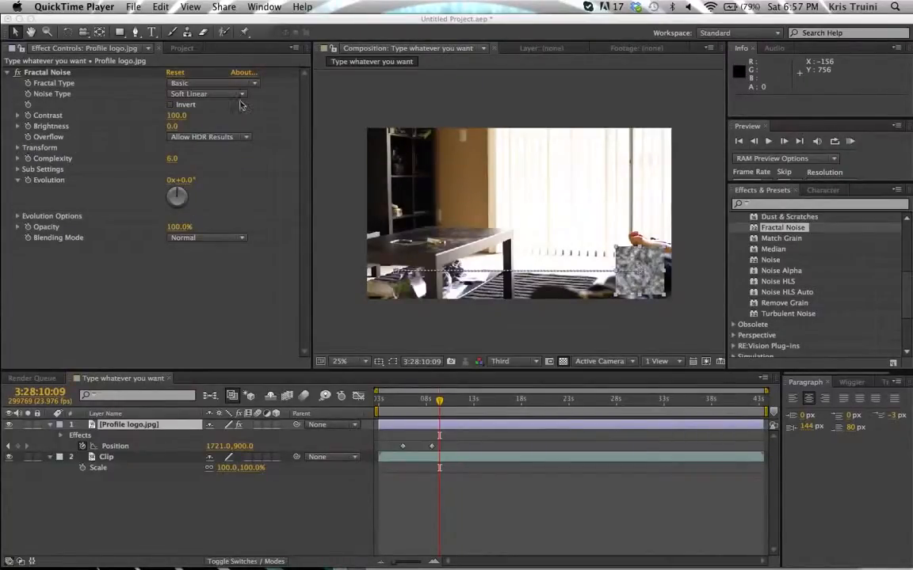
left_click(45, 72)
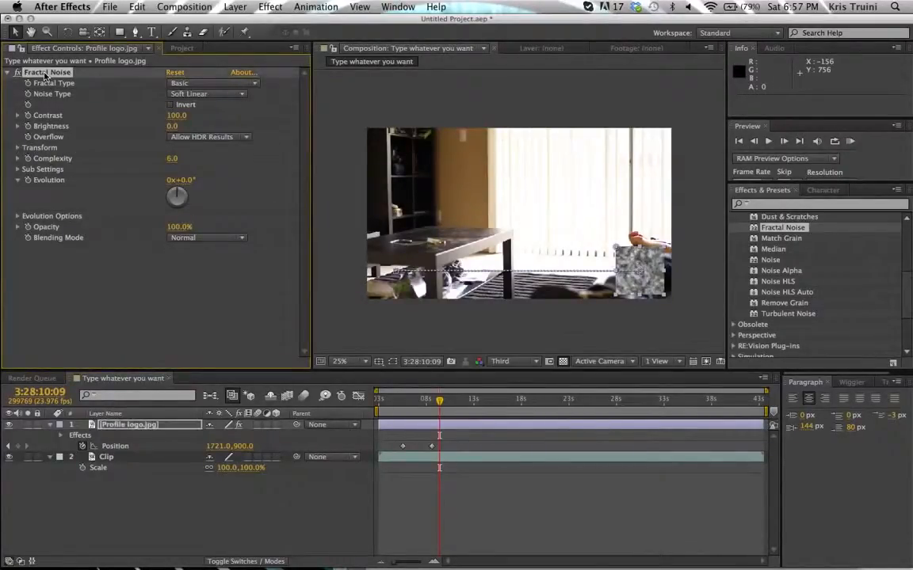
key("Delete")
left_click(230, 503)
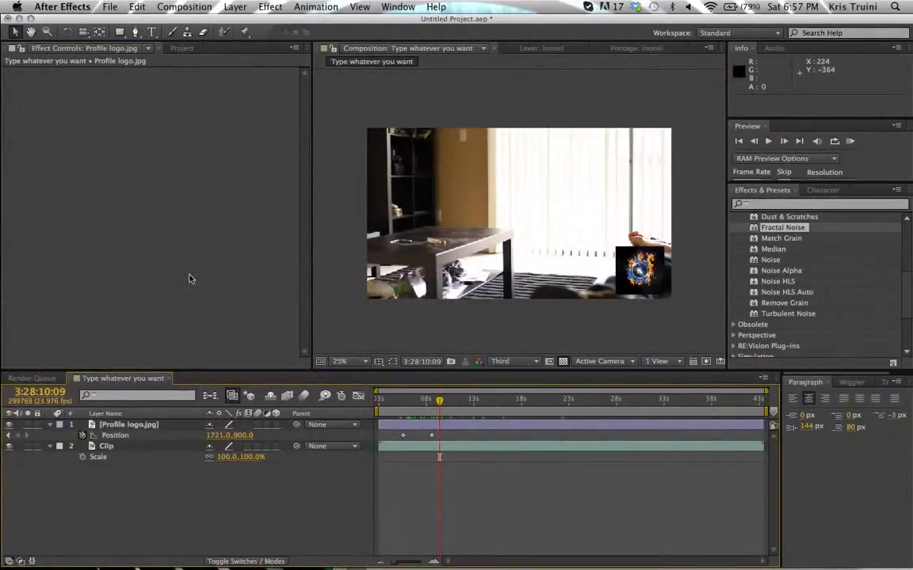
- Select the Profile logo.jpg layer and look over the available effect categories without applying any
left_click(152, 427)
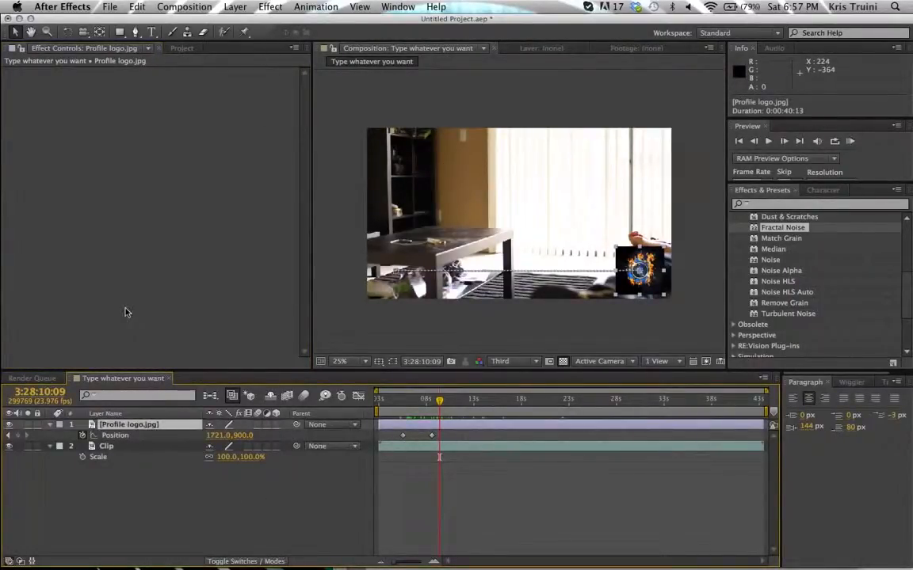
left_click(266, 7)
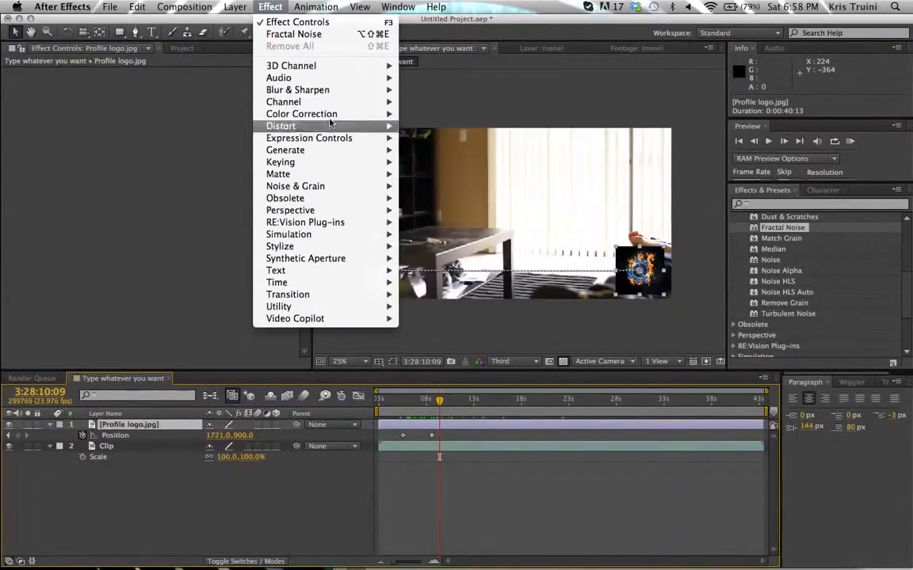
left_click(165, 183)
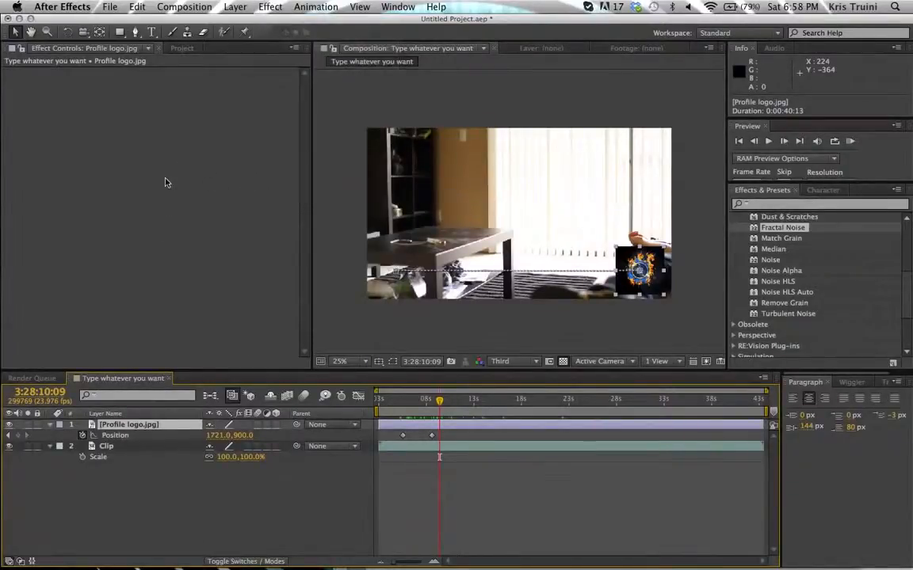
- Search the effects and presets for "frac", and clear the search
left_click(760, 193)
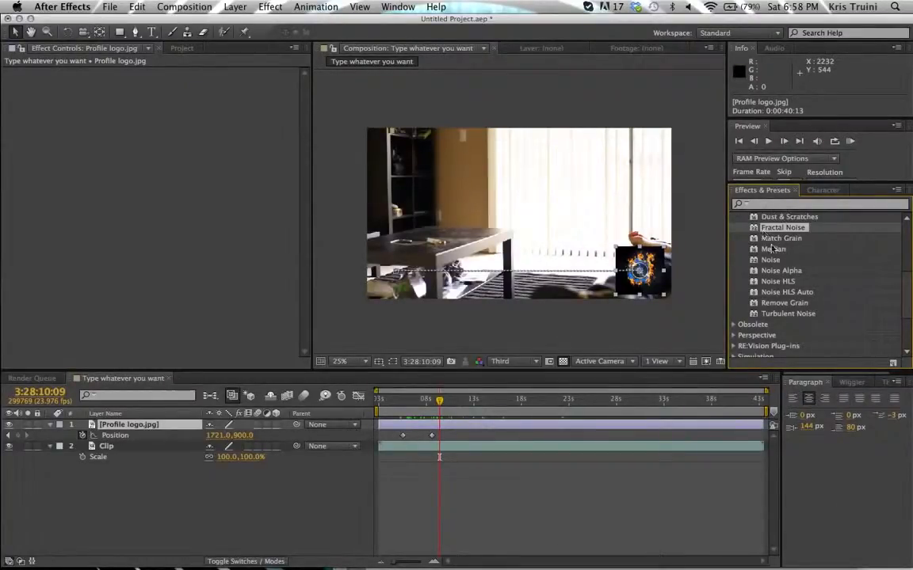
left_click(811, 205)
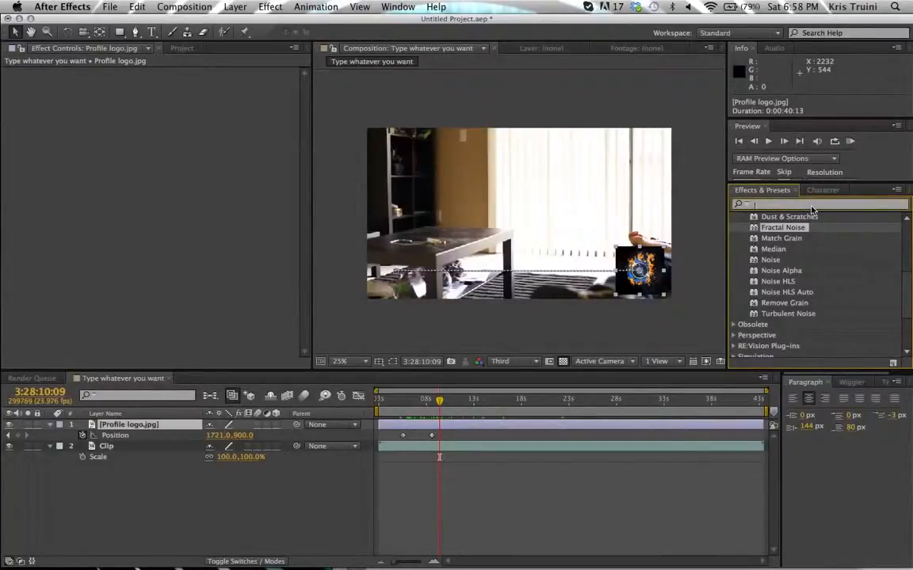
type("frac")
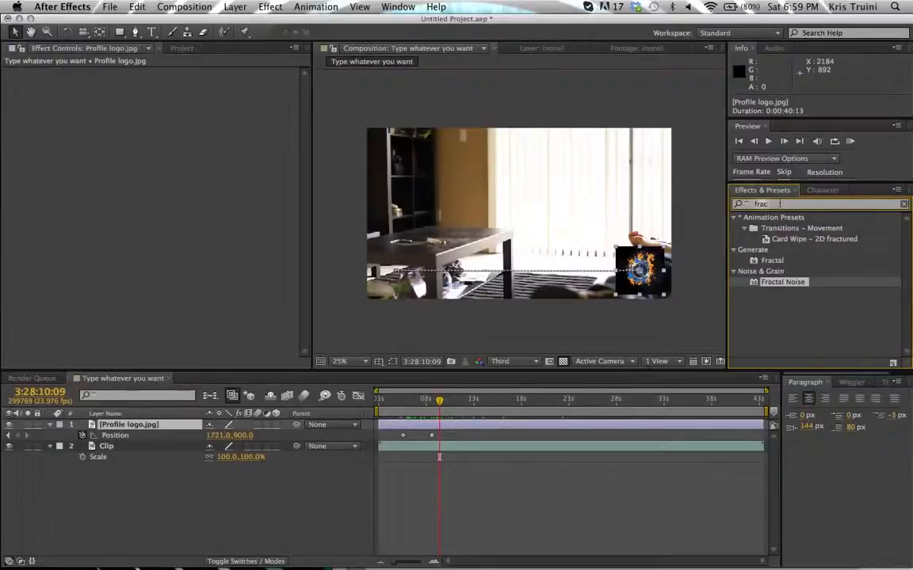
key("BackSpace")
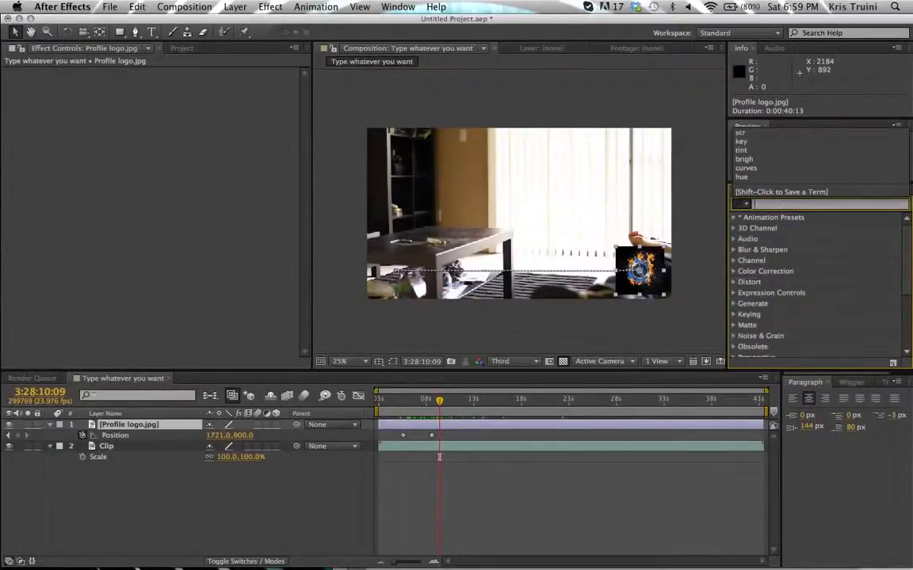
- Search the effects and presets for "blur" and look through the Blur & Sharpen effects
left_click(754, 205)
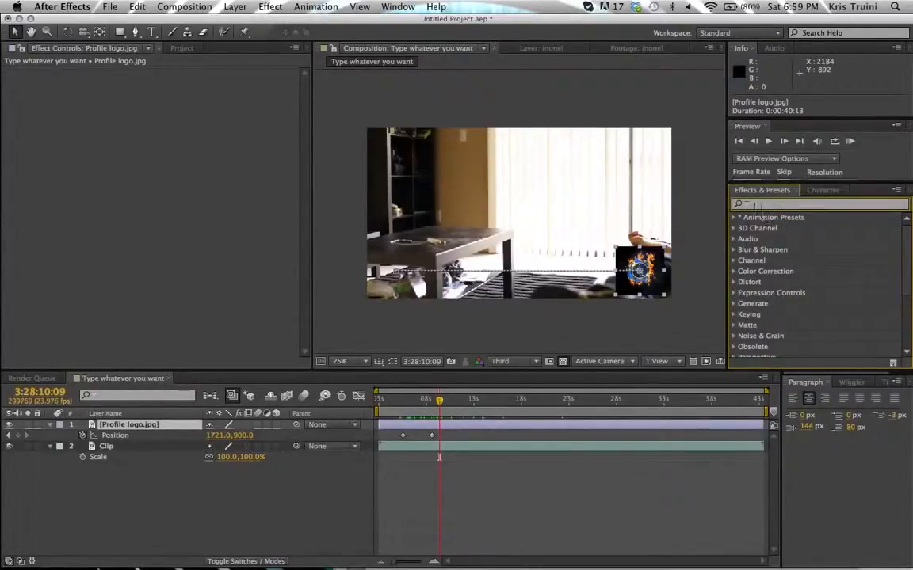
type("blu")
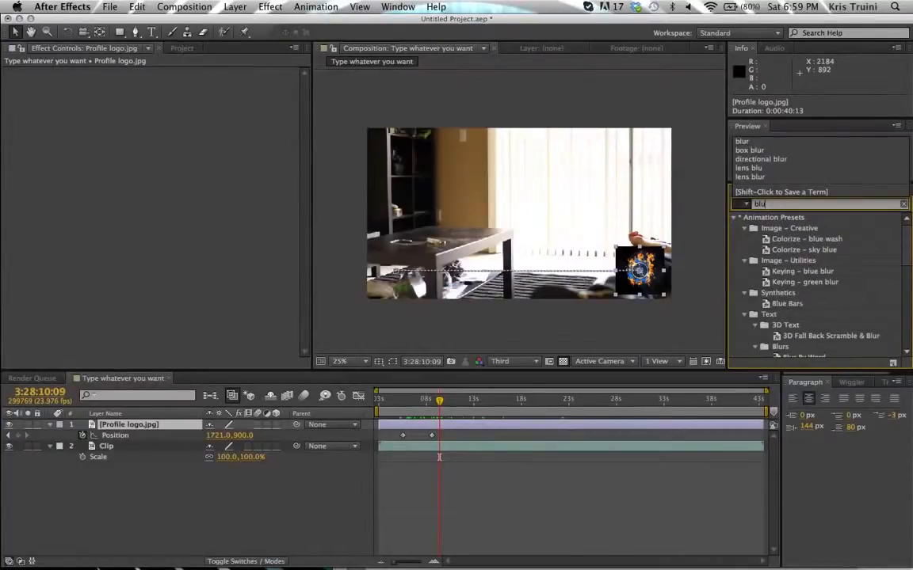
type("r")
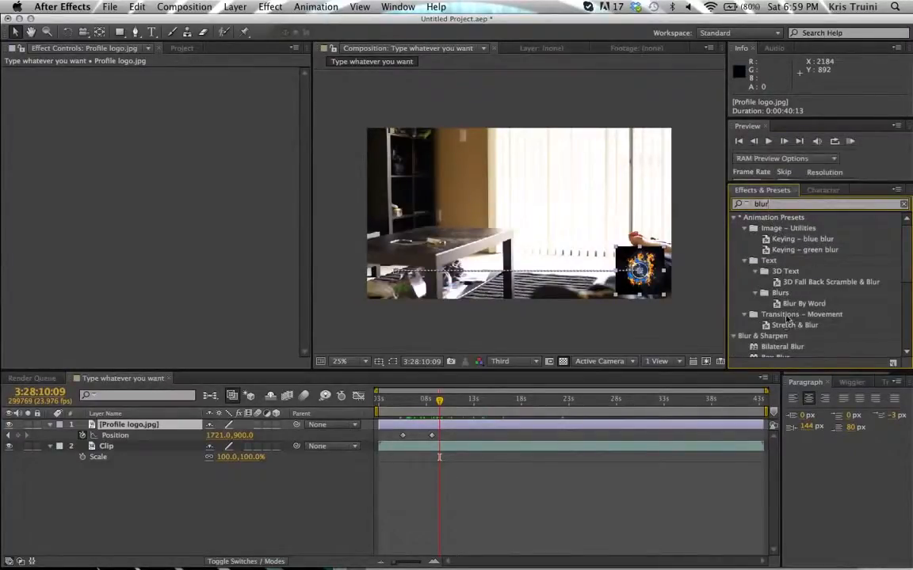
scroll(795, 320, "down", 3)
scroll(797, 320, "down", 2)
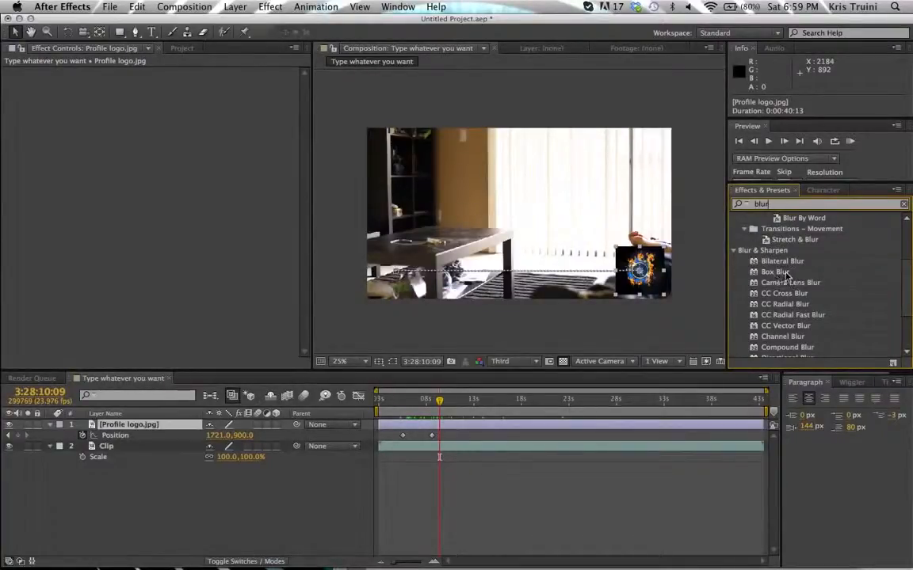
- Apply the Box Blur effect to the Profile logo.jpg layer, set its Blur Radius to 24.0, and deselect the layer
left_click_drag(781, 275, 586, 252)
left_click_drag(644, 267, 149, 431)
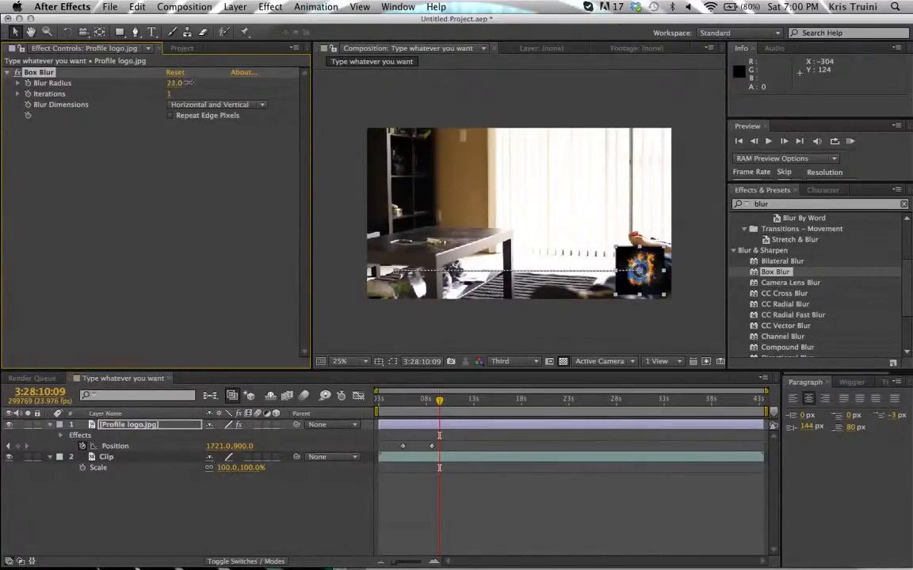
left_click_drag(188, 85, 192, 85)
left_click(434, 491)
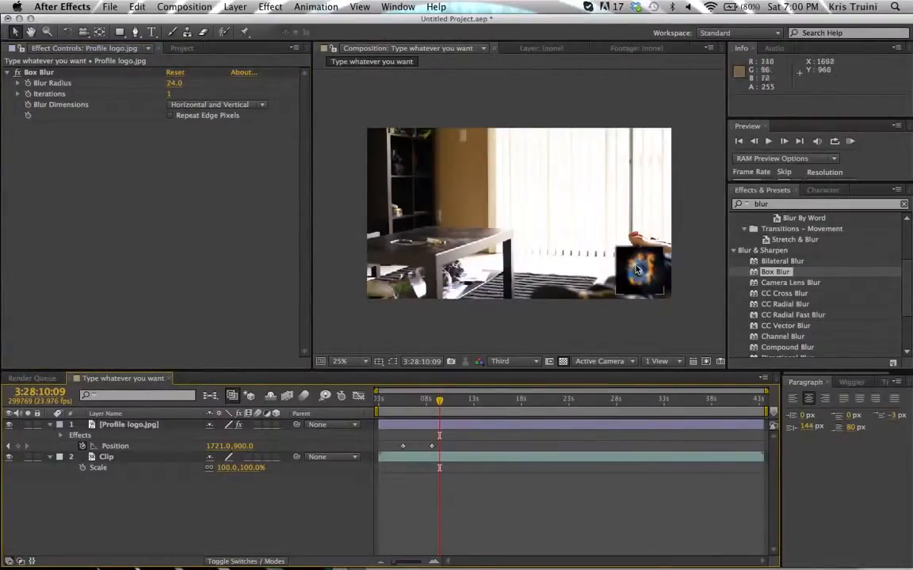
- Set the composition preview resolution to Full, and look over the other resolution options without changing it
left_click(531, 363)
left_click(525, 393)
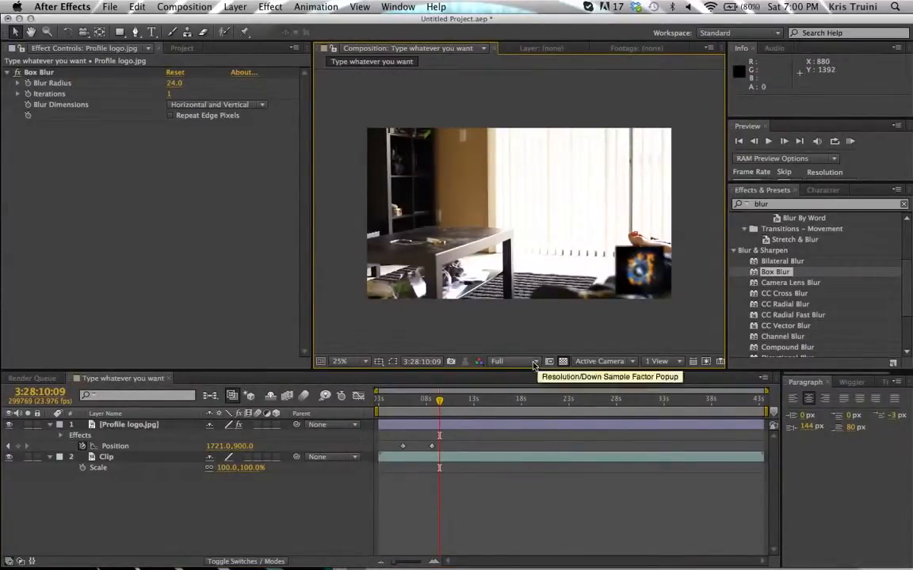
left_click(534, 363)
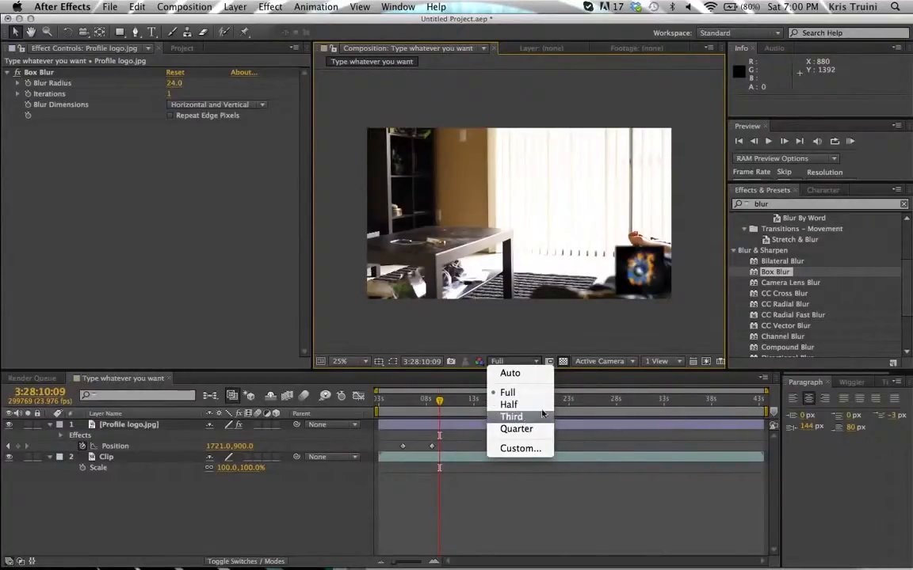
left_click(468, 336)
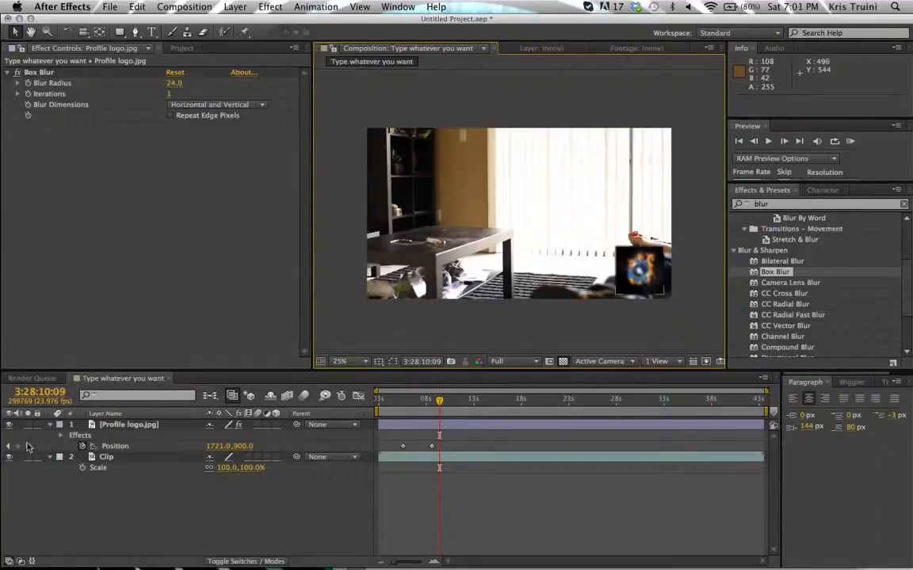
- Switch the Profile logo.jpg layer's visibility and its Box Blur effect off and back on to compare the result
left_click(9, 425)
left_click(8, 425)
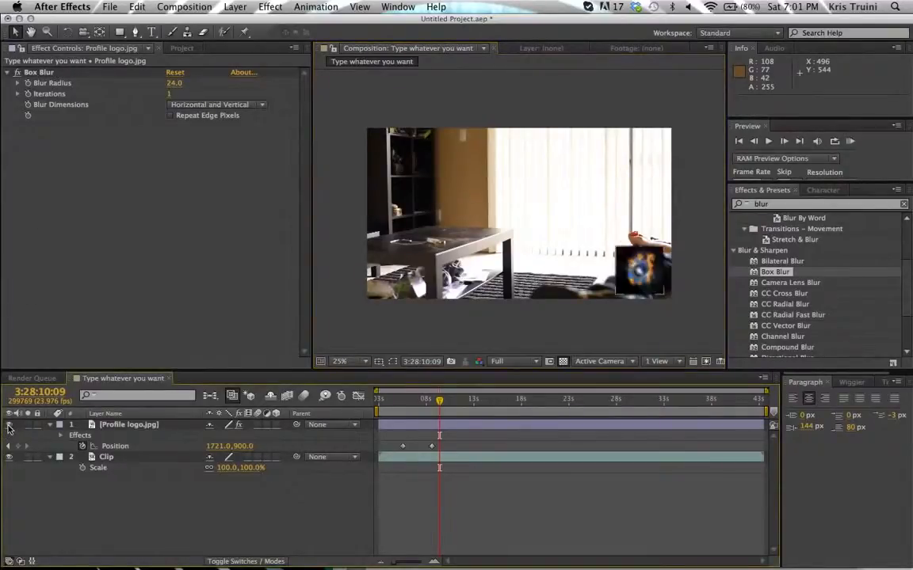
left_click(17, 72)
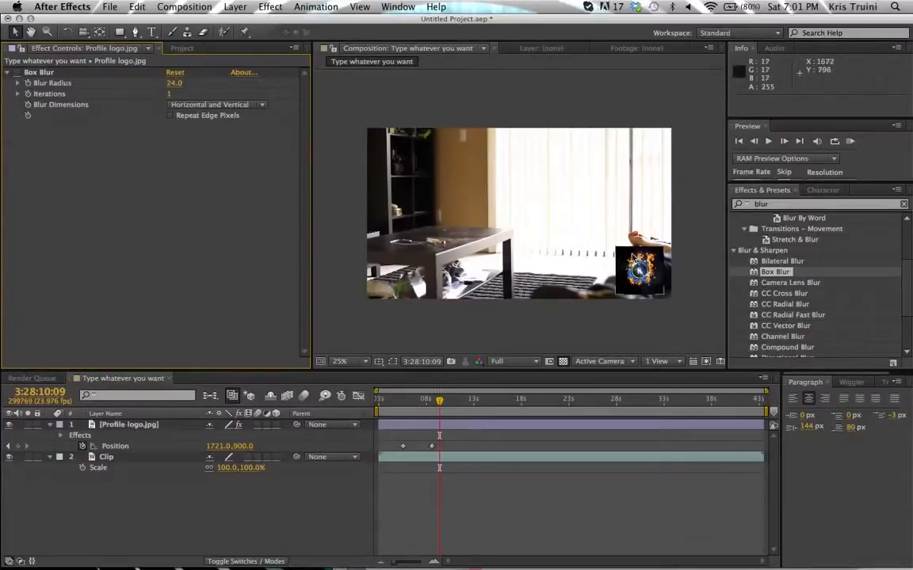
left_click(17, 72)
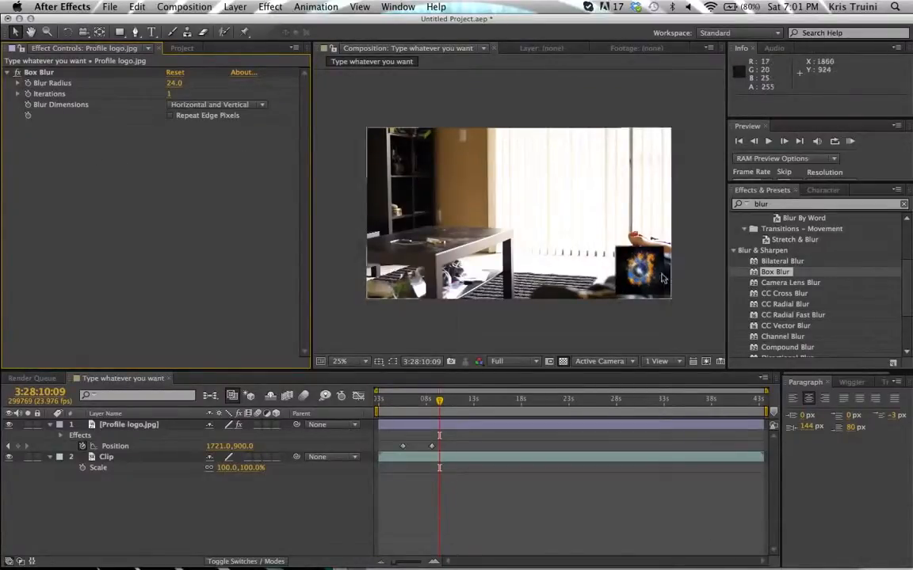
- Search the effects and presets for "glow" and add the Glow effect below Box Blur on the Profile logo.jpg layer
left_click(779, 204)
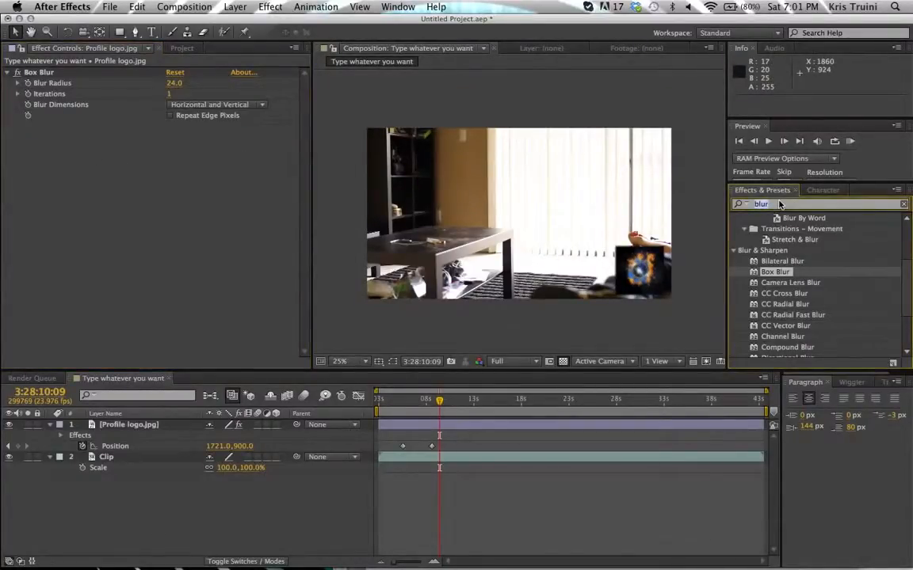
type("glow")
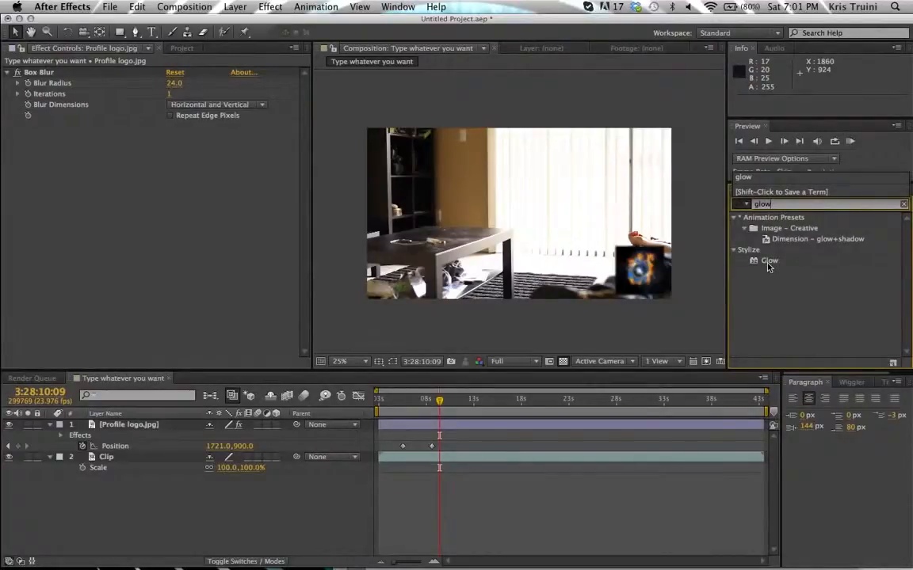
left_click_drag(768, 264, 131, 197)
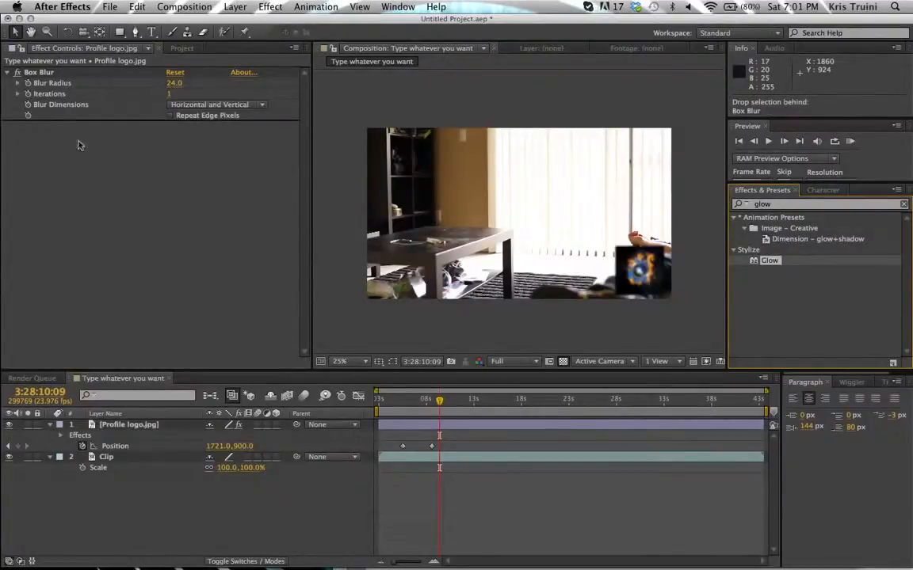
mouse_move(75, 131)
left_mouse_down()
mouse_move(82, 135)
mouse_move(80, 116)
left_mouse_up()
left_click_drag(69, 75, 64, 117)
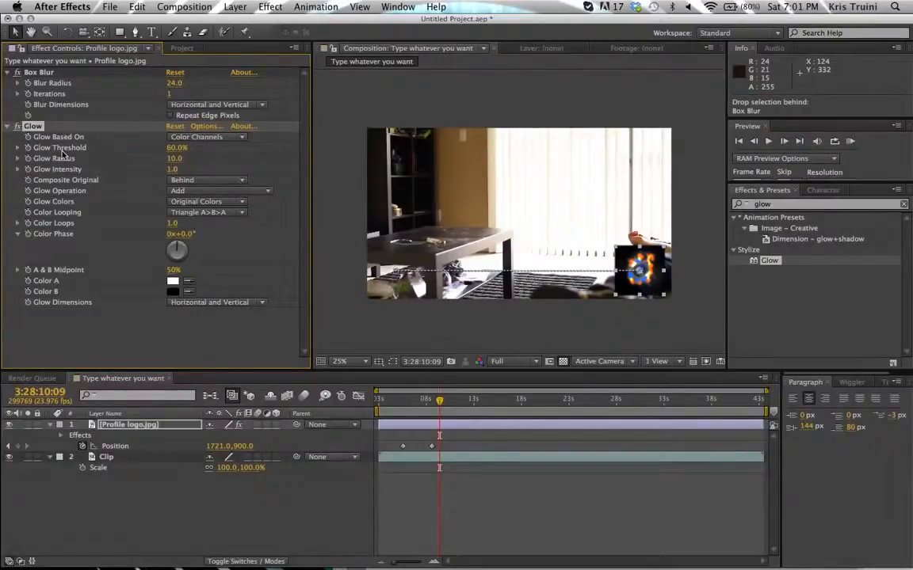
- Compare the logo with Glow and Box Blur disabled and re-enabled, including through the layer's overall effects switch
left_click(18, 126)
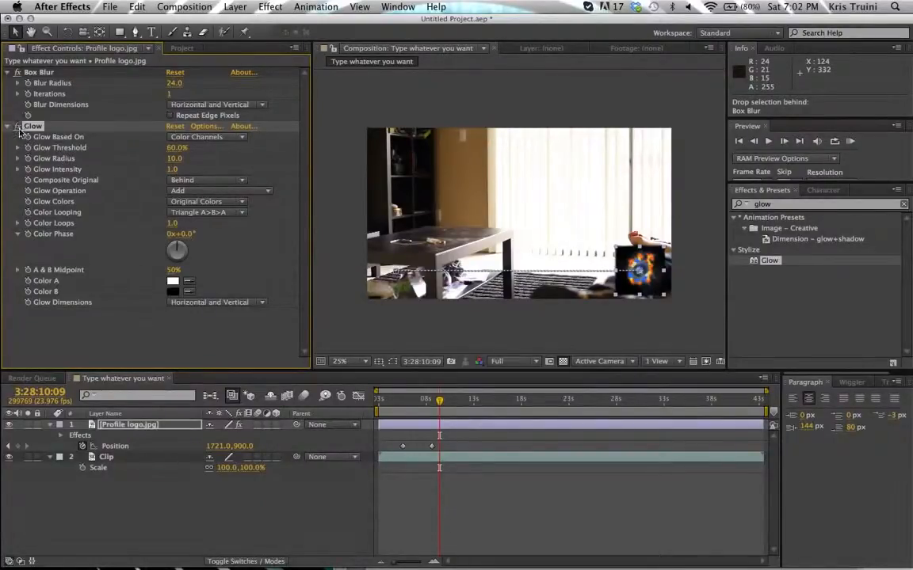
left_click(18, 72)
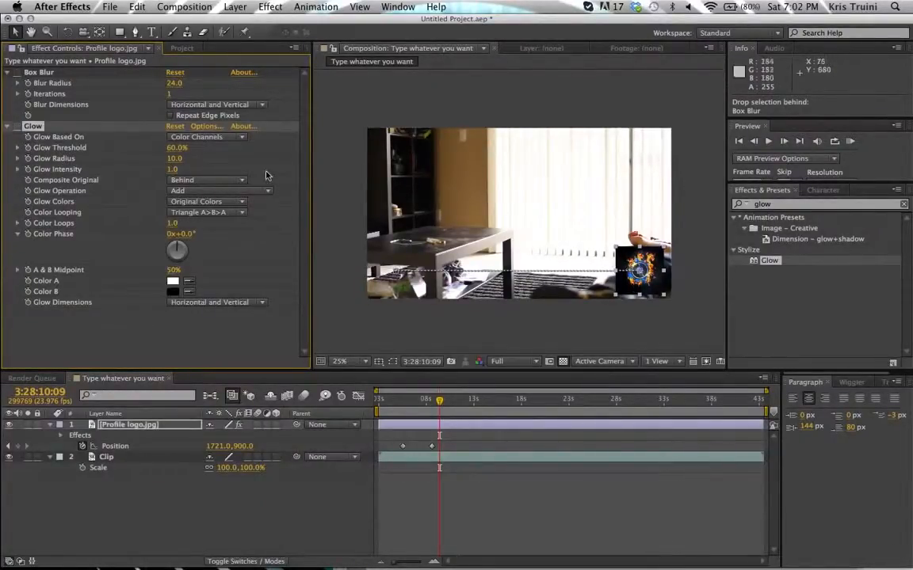
left_click(17, 126)
left_click(17, 72)
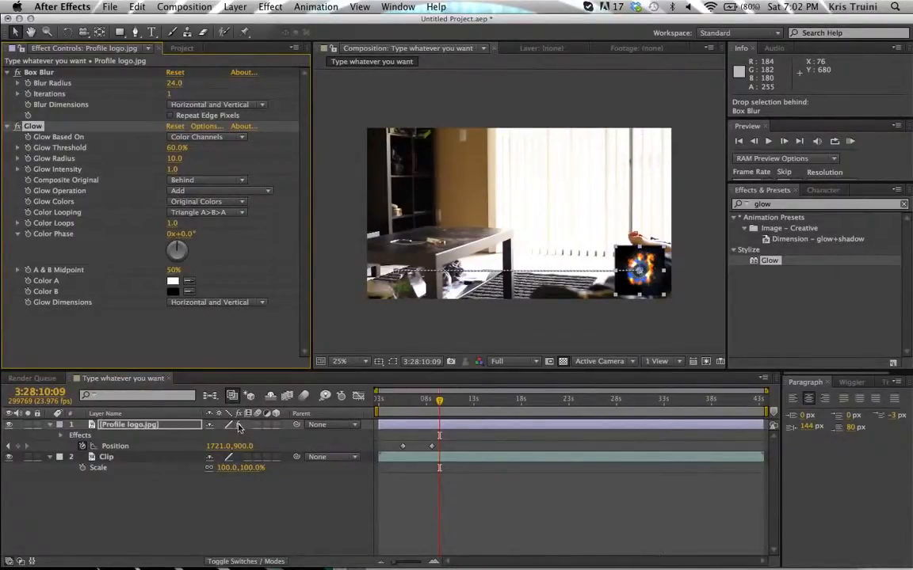
left_click(239, 425)
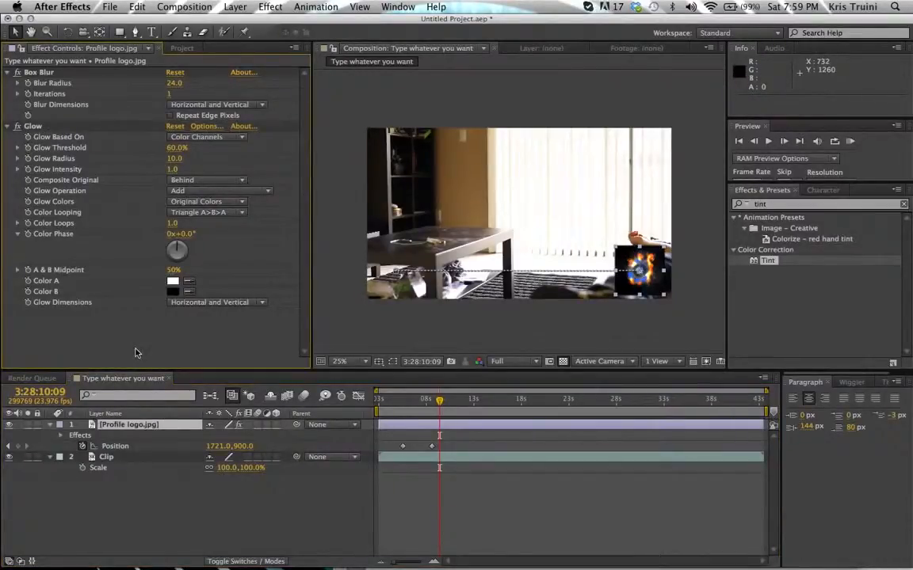
- Look over the available effect categories, including Distort, and clear the "tint" search to browse the full effects list
left_click(271, 7)
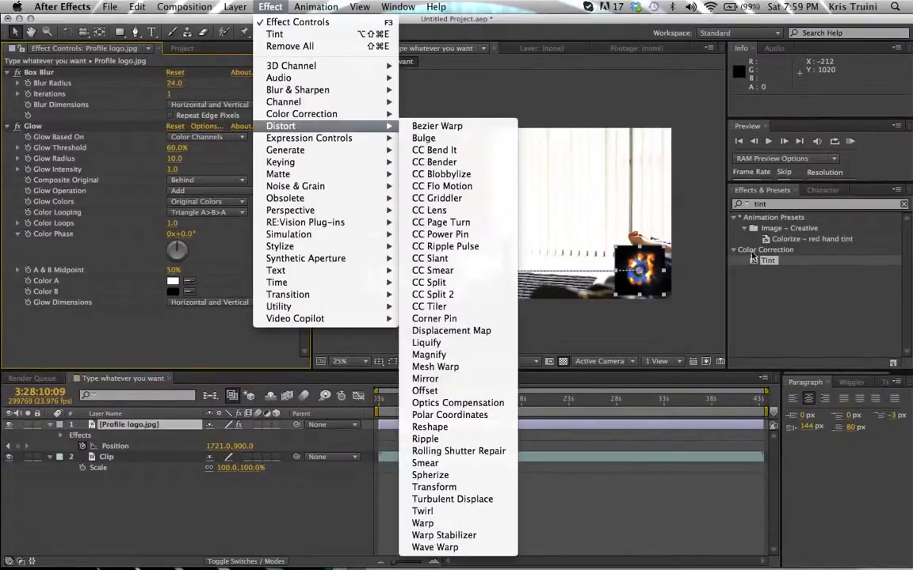
left_click(776, 210)
left_click(783, 208)
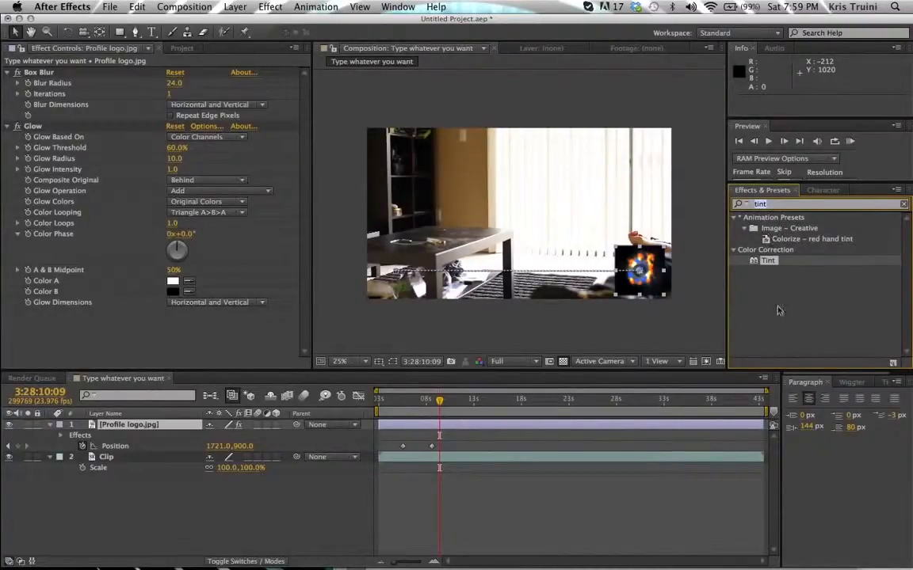
left_click(905, 204)
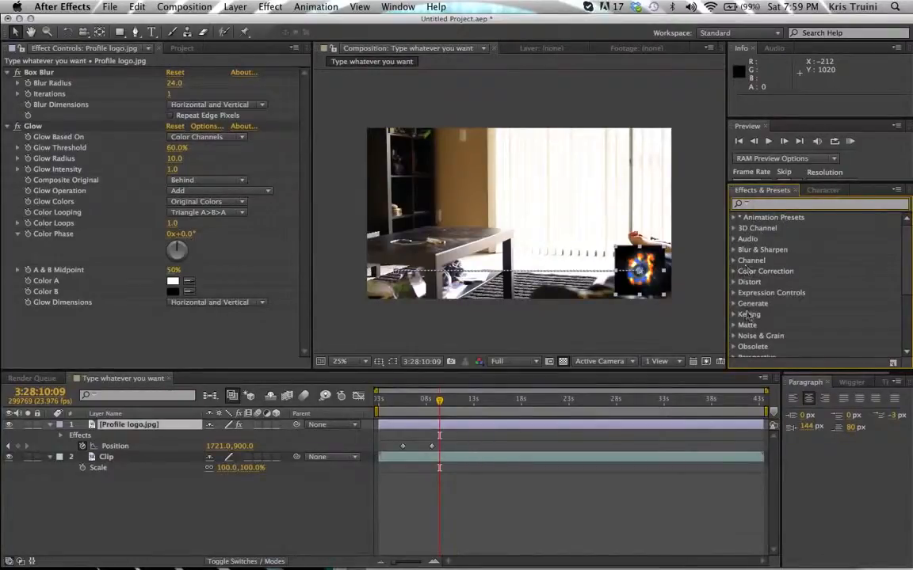
scroll(748, 317, "down", 5)
scroll(749, 317, "up", 5)
- Select the Clip layer, search the effects and presets for "tint", and apply the Tint effect to it
left_click(464, 457)
left_click(776, 206)
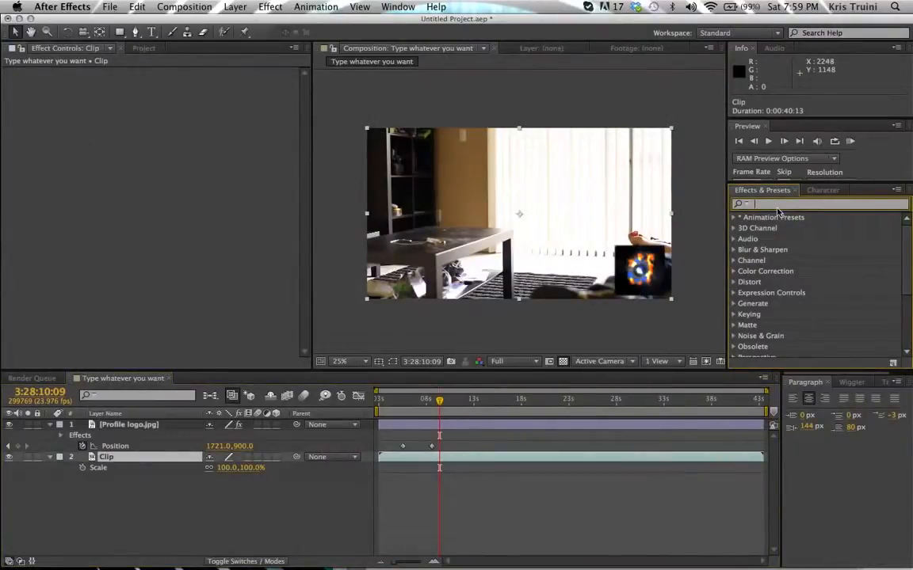
type("tint")
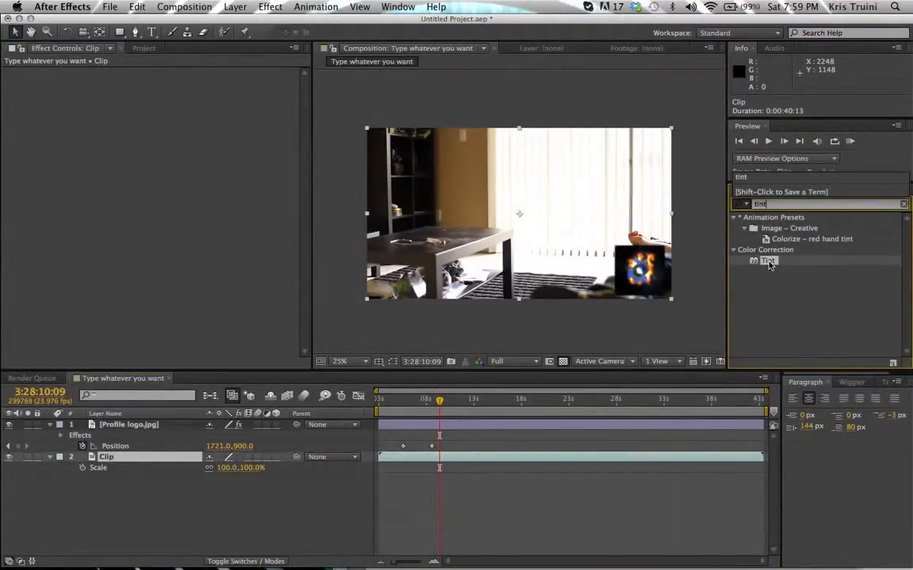
left_click(769, 263)
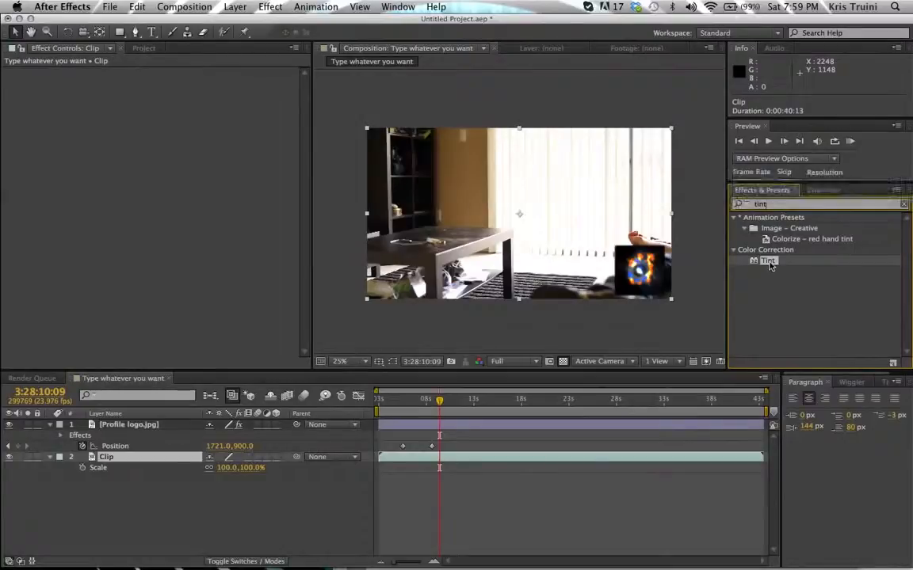
double_click(768, 263)
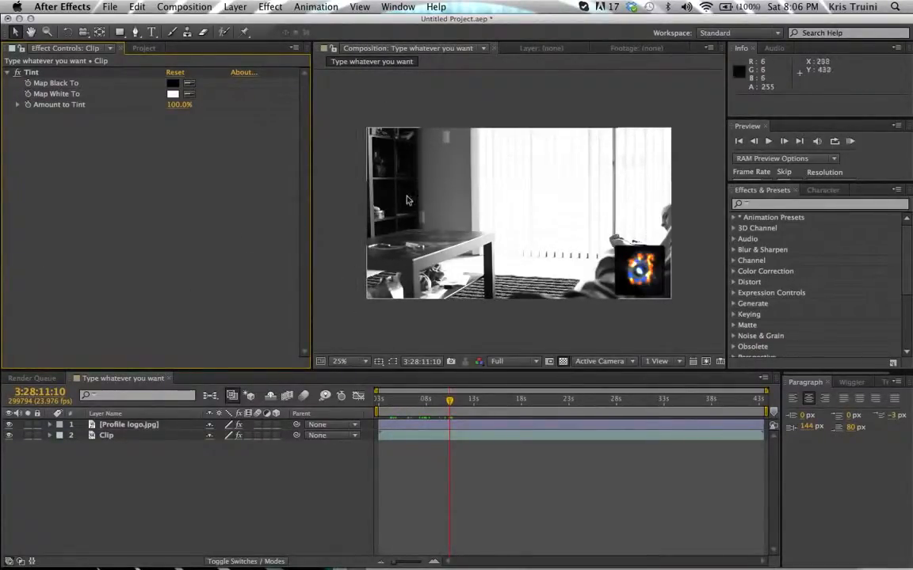
- Create a text layer reading "TEXT" over the footage in the composition
left_click(151, 35)
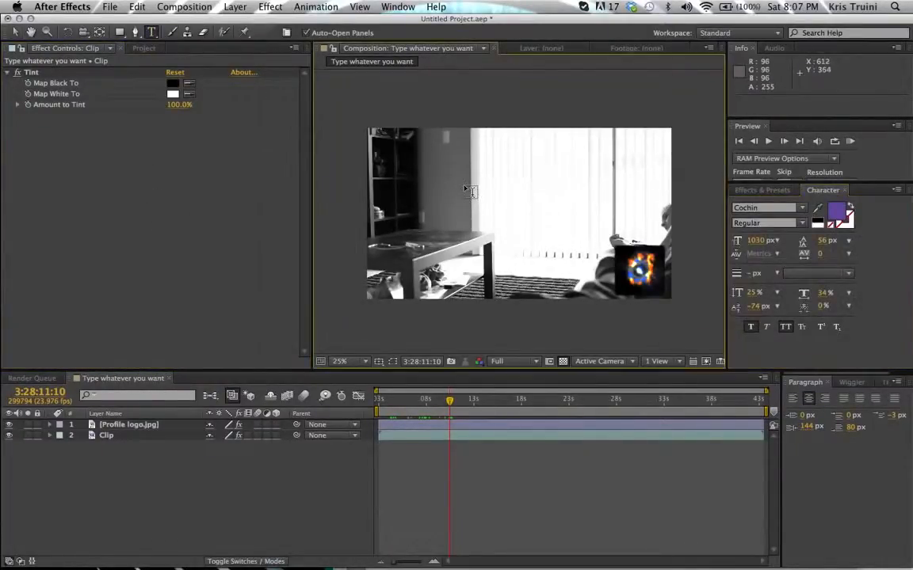
left_click(440, 222)
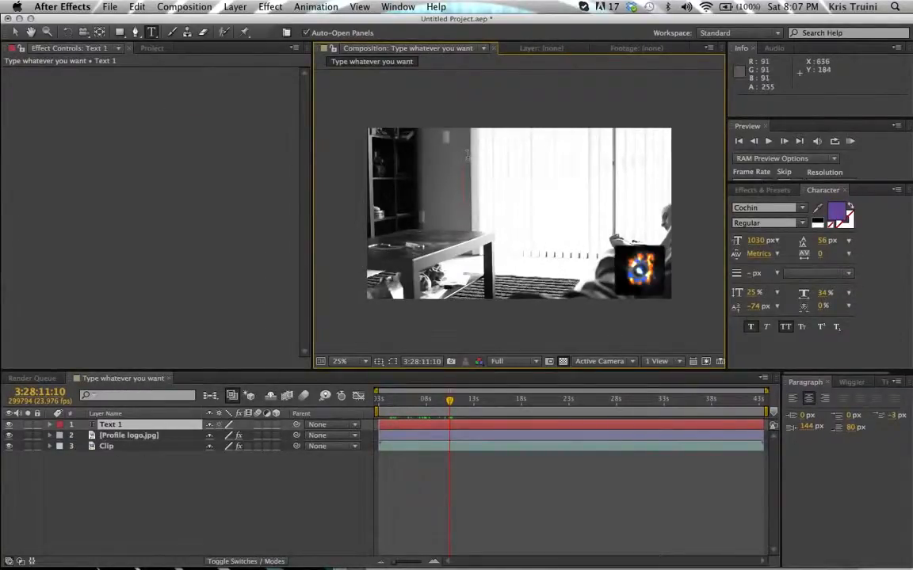
type("TEXT")
- Select the whole word "TEXT" and change its fill color to black
double_click(449, 187)
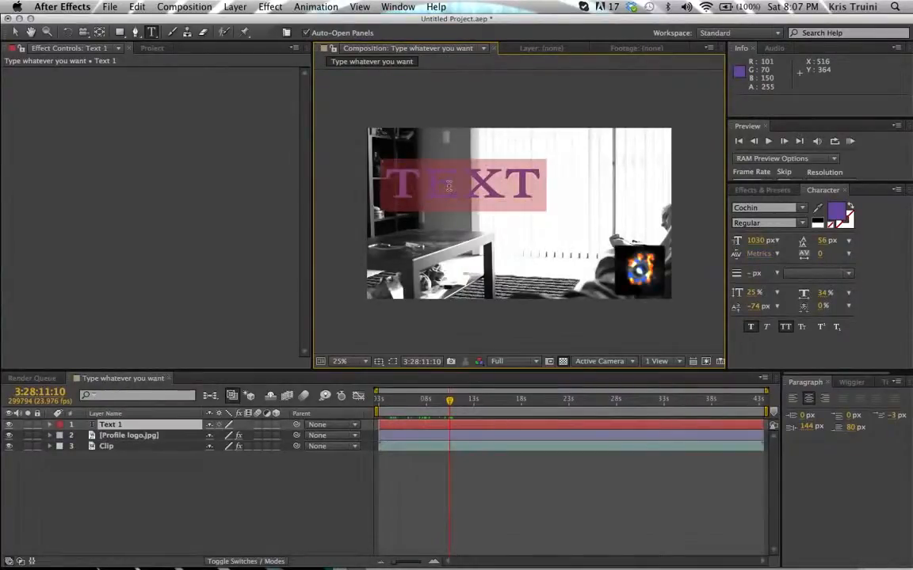
left_click(836, 213)
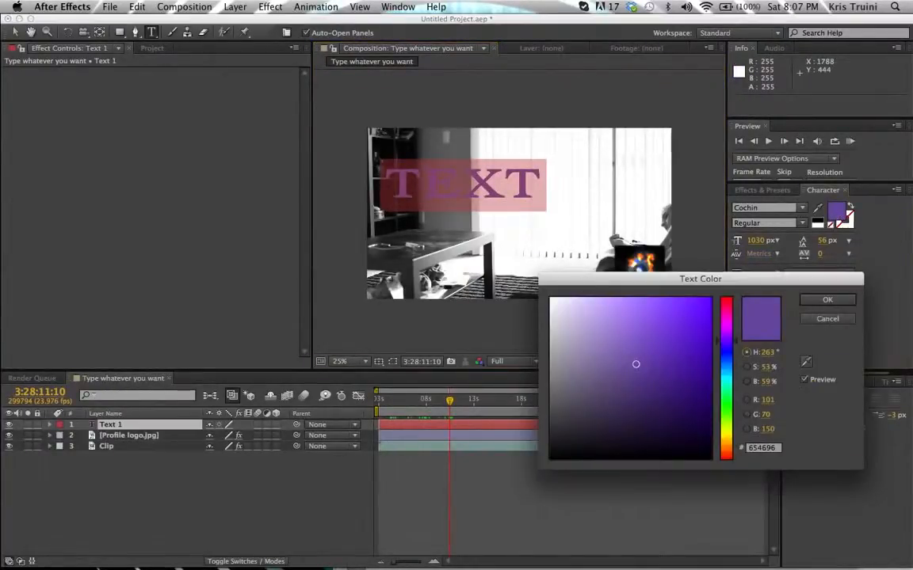
mouse_move(639, 323)
left_mouse_down()
mouse_move(563, 313)
mouse_move(577, 483)
mouse_move(513, 519)
left_mouse_up()
left_click(828, 301)
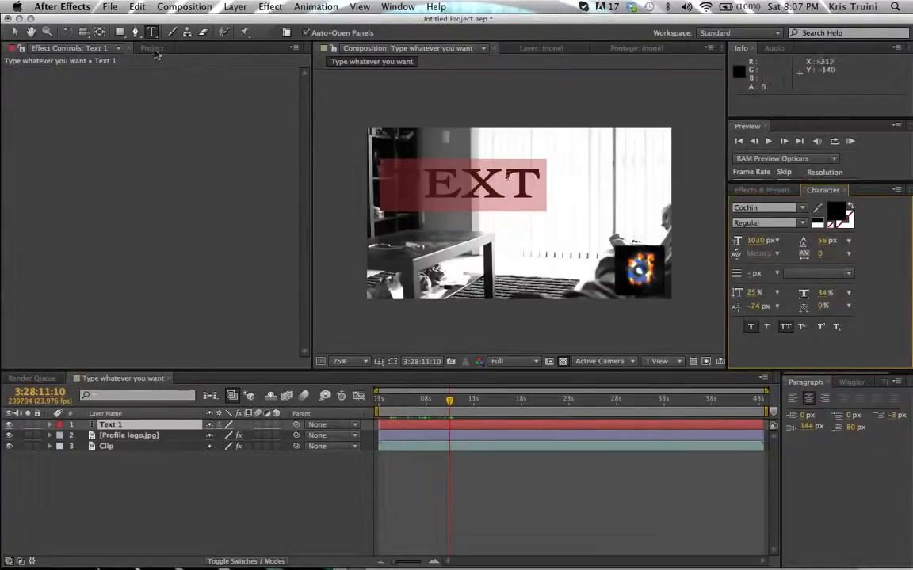
- Move the text layer to about 1080, 440 near the center of the frame, and view its individual transform properties
left_click(15, 32)
left_click_drag(425, 176, 501, 195)
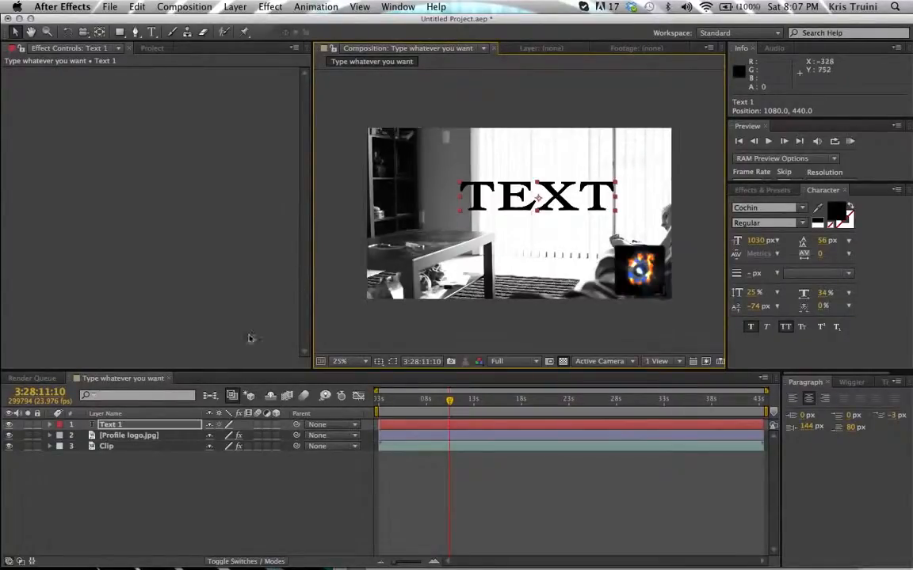
key("alt+shift+p")
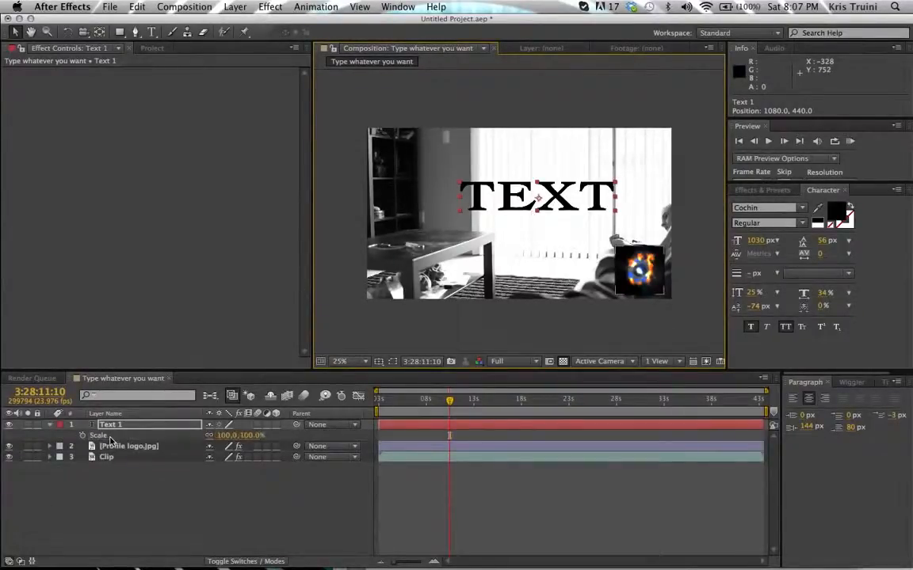
key("r")
key("r")
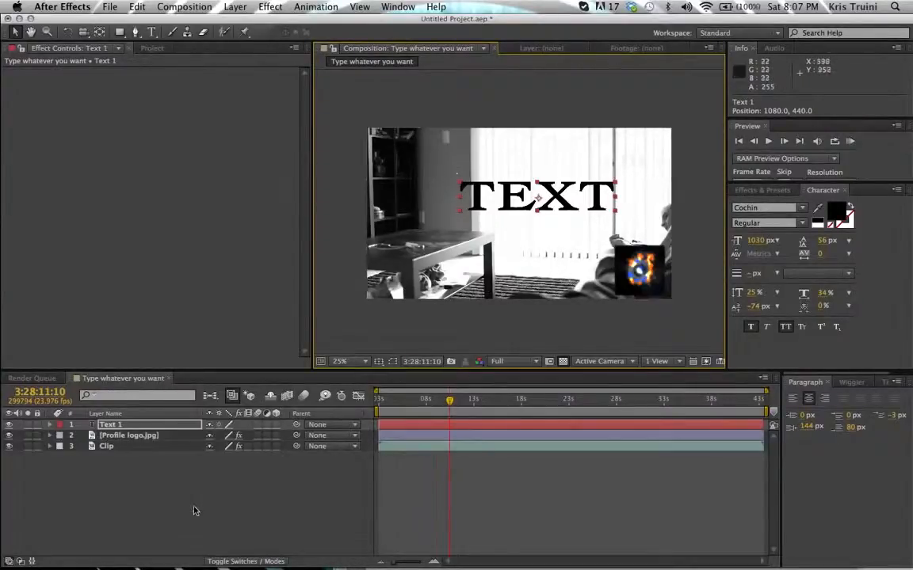
- Create a black solid layer at composition size, 1920 by 1080 px, above the text layer
right_click(233, 494)
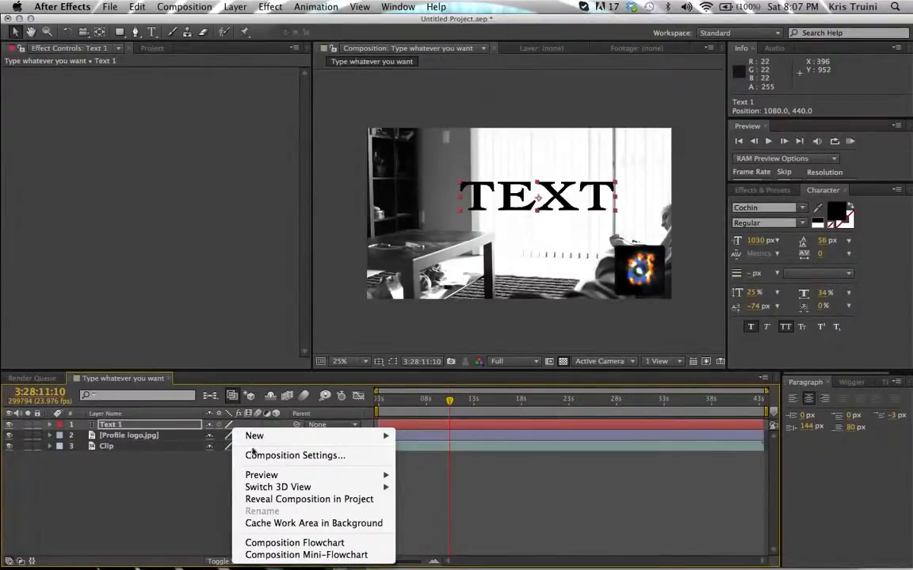
mouse_move(264, 441)
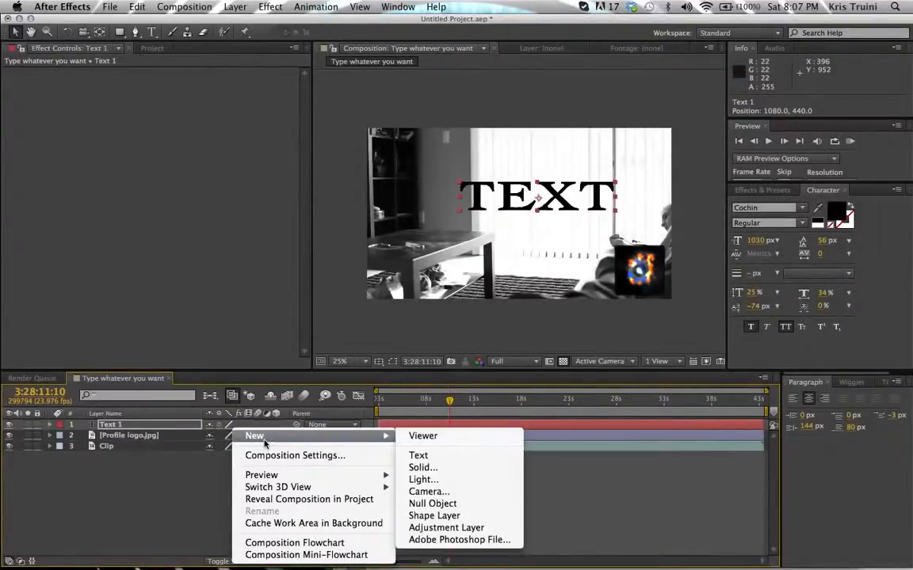
left_click(434, 473)
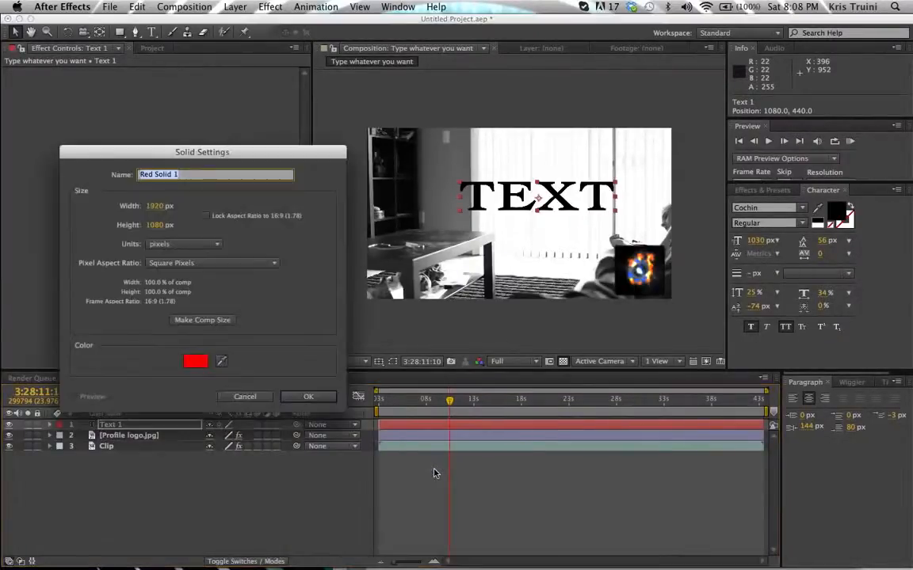
left_click(195, 362)
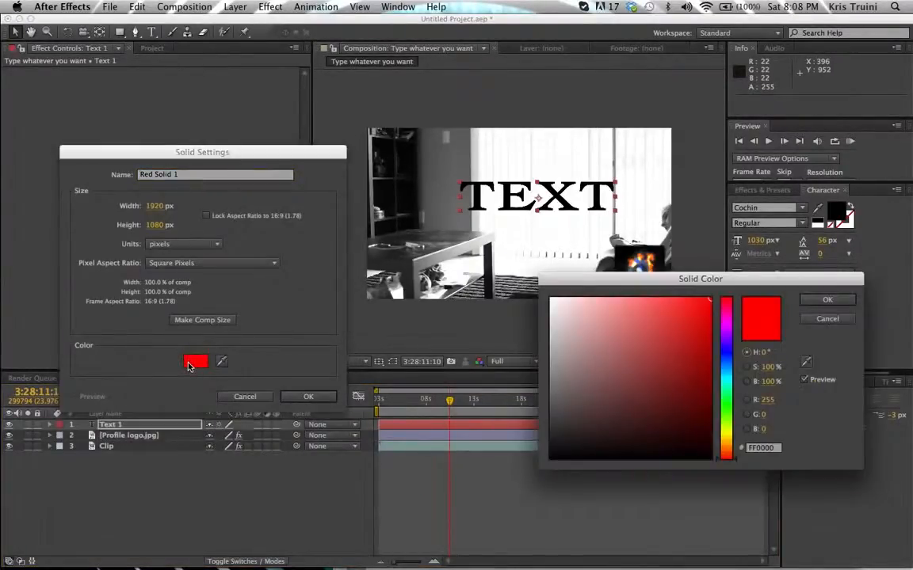
left_click_drag(603, 370, 477, 560)
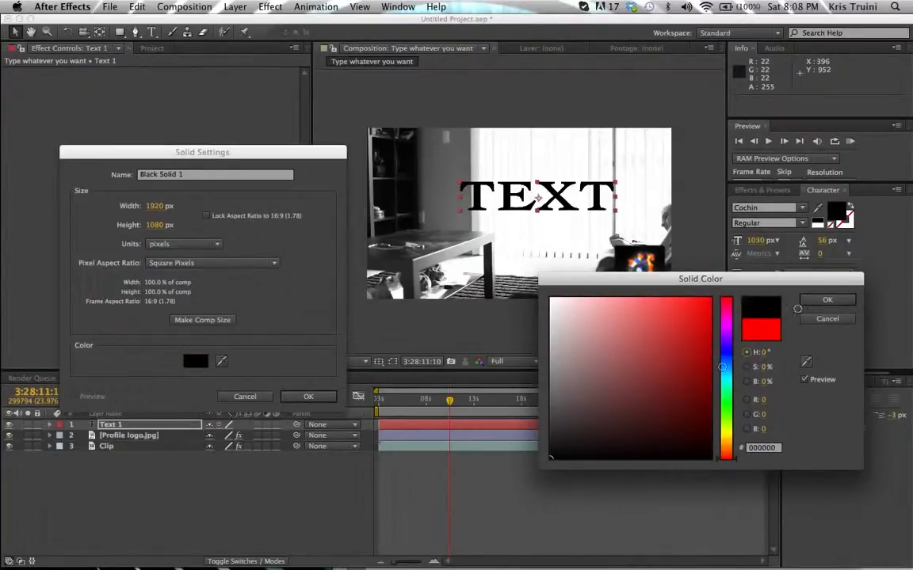
left_click(829, 304)
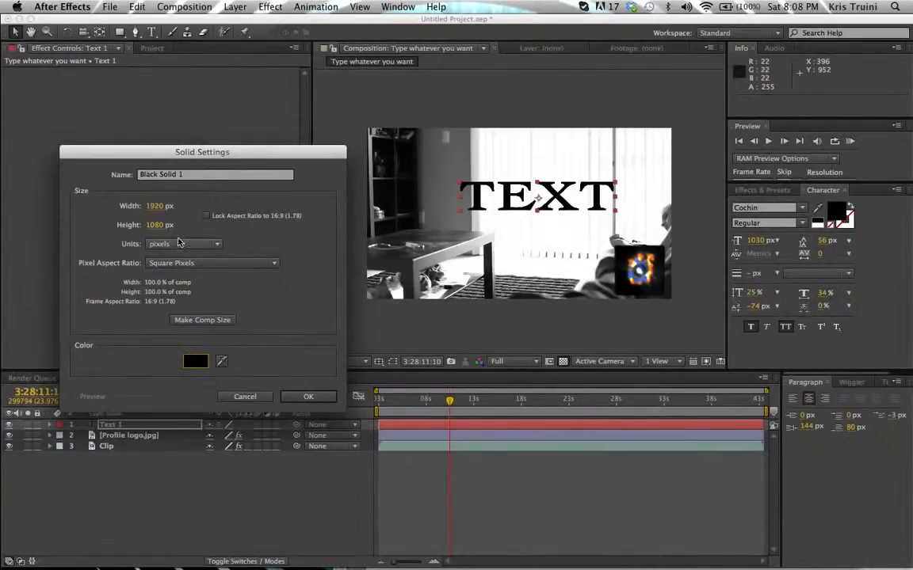
left_click(198, 322)
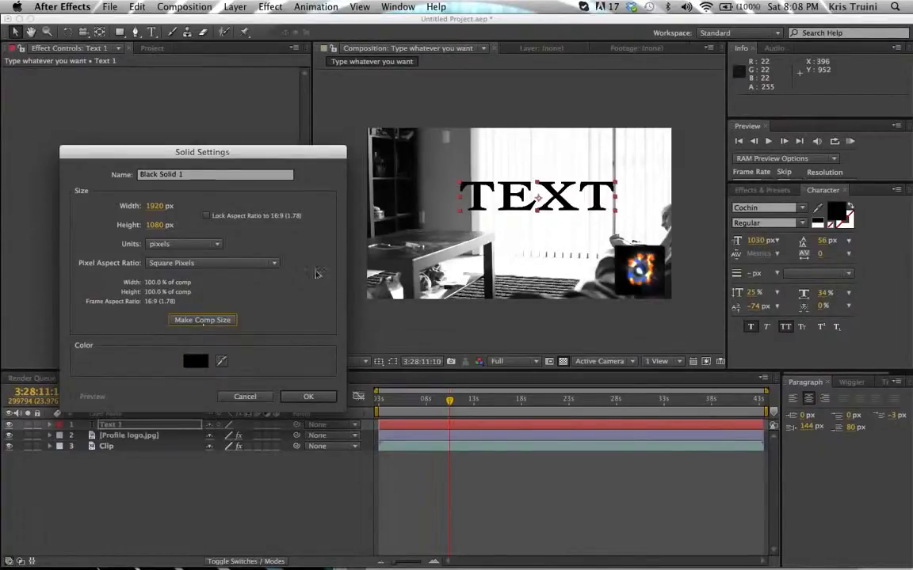
left_click(307, 398)
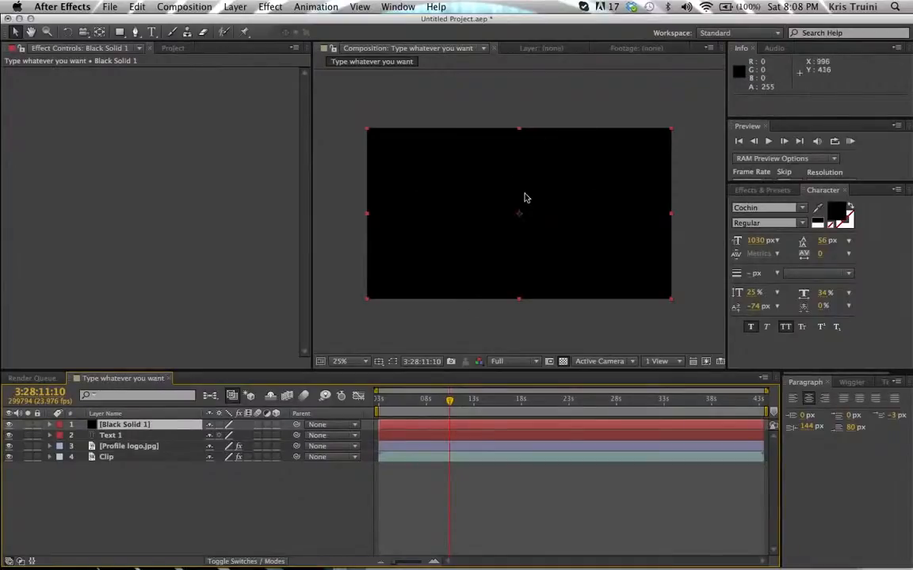
- Switch the shape tool from Rectangle to Ellipse for masking the black solid layer
left_click(120, 33)
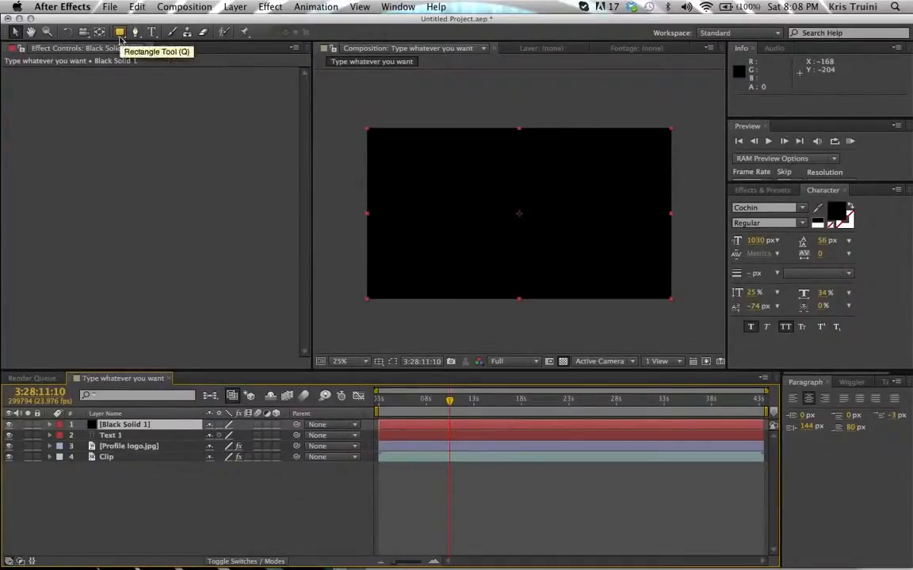
left_click(120, 35)
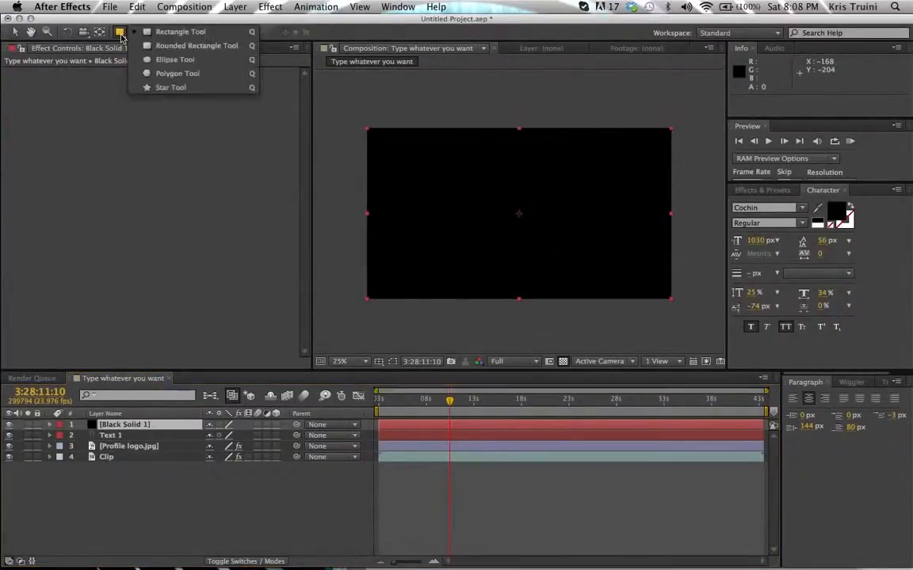
left_click(151, 61)
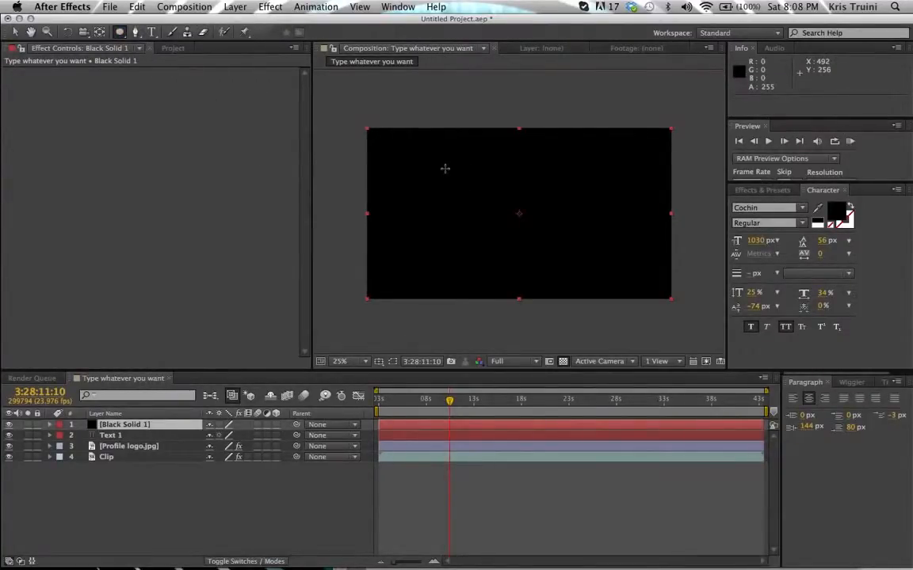
left_click_drag(445, 168, 610, 244)
key("super+z")
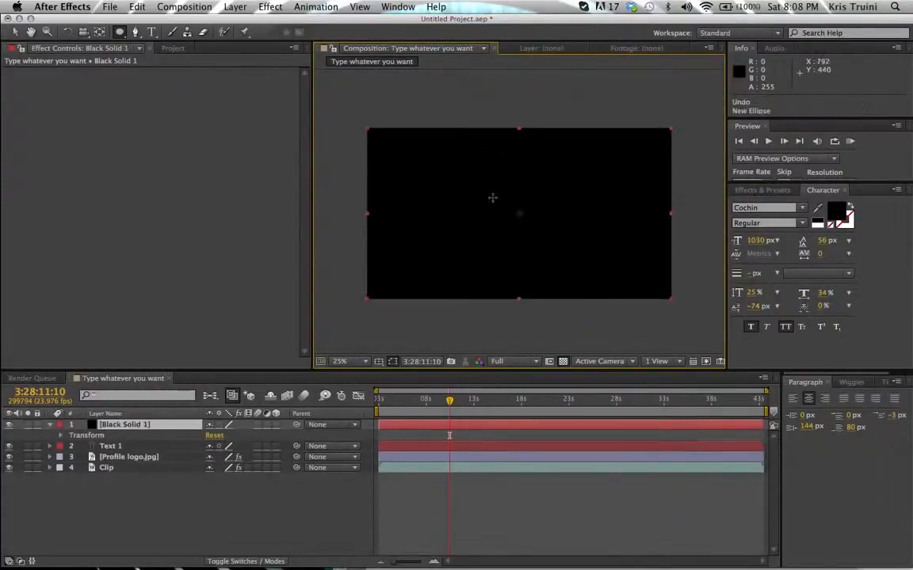
left_click_drag(479, 196, 554, 272)
key("super+z")
- Add an elliptical mask spanning the full frame of the black solid and set its mode to Subtract
double_click(119, 32)
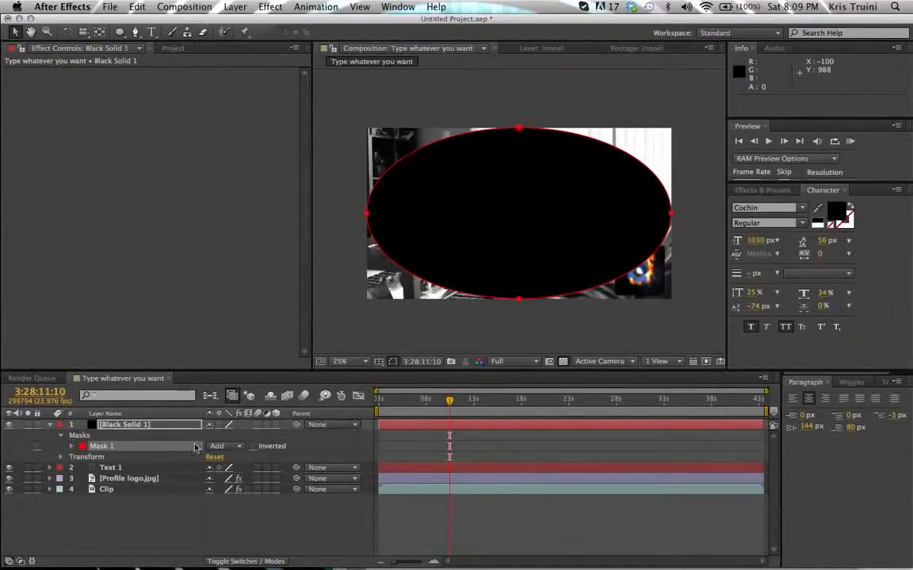
left_click(237, 449)
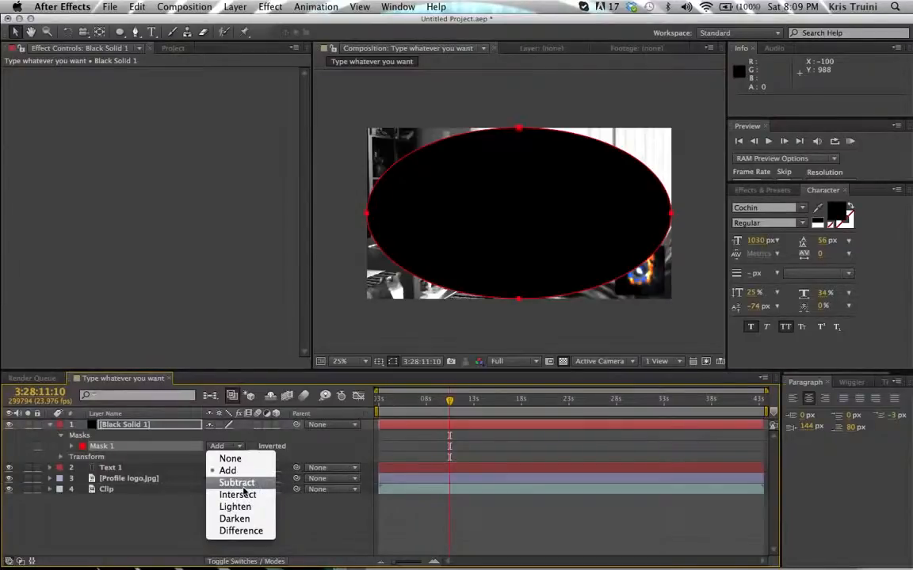
left_click(237, 483)
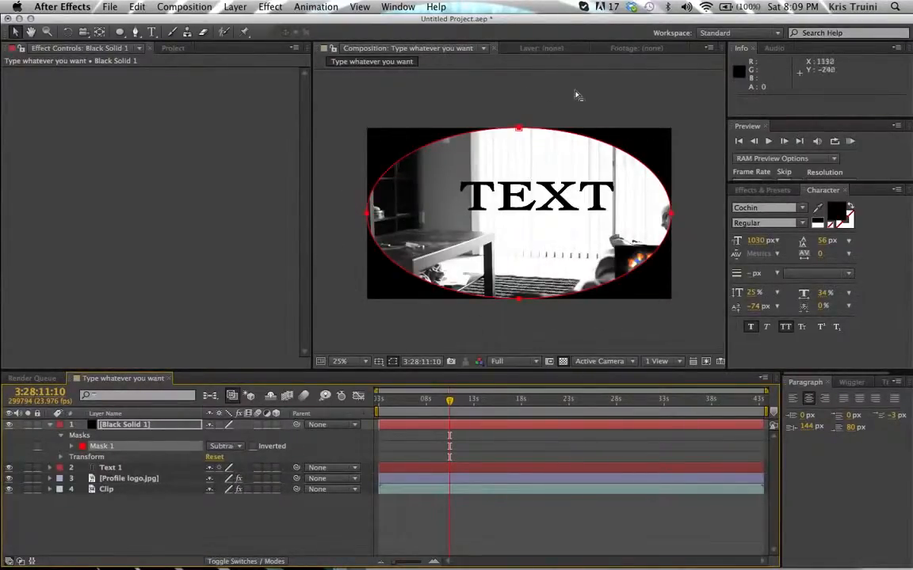
left_click(414, 452)
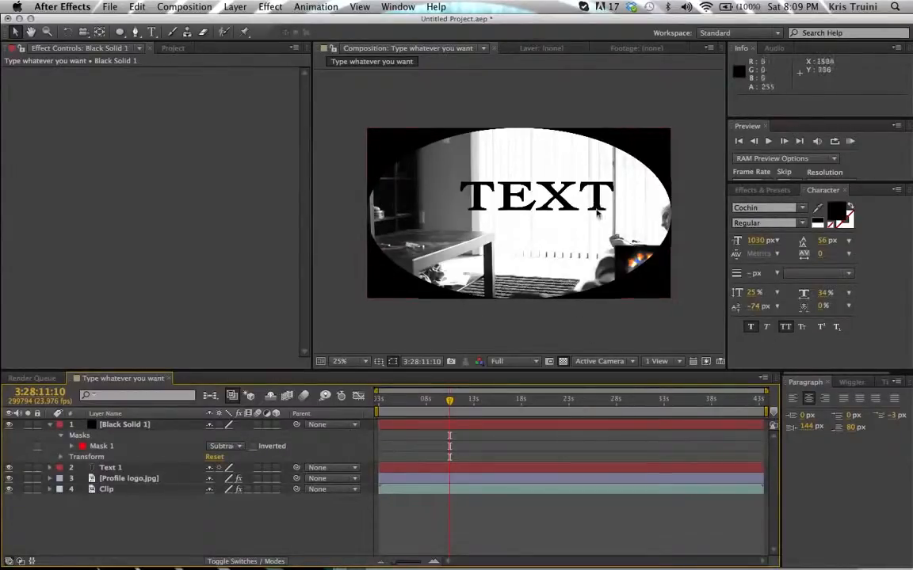
- Reveal the mask feather of the black solid layer and raise it to 448 pixels for a soft vignette
left_click(140, 429)
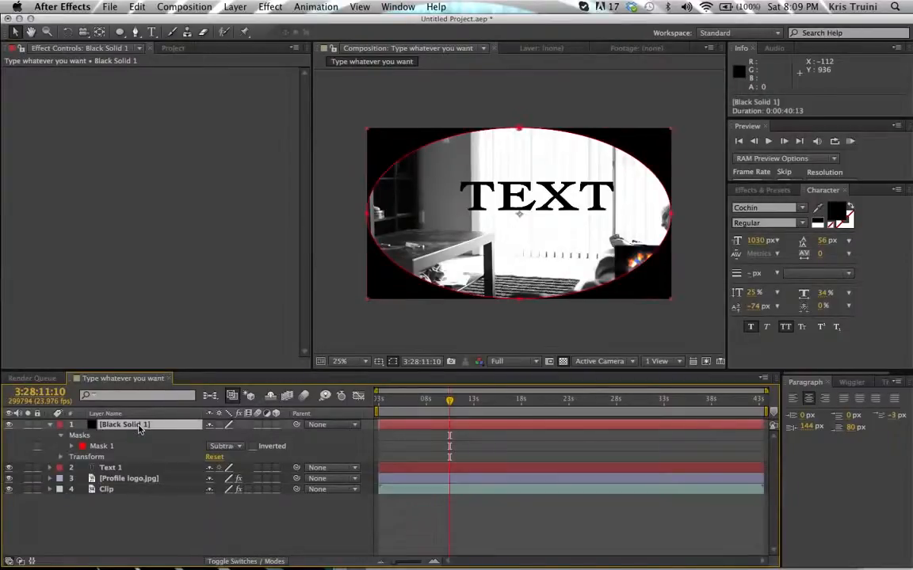
key("f")
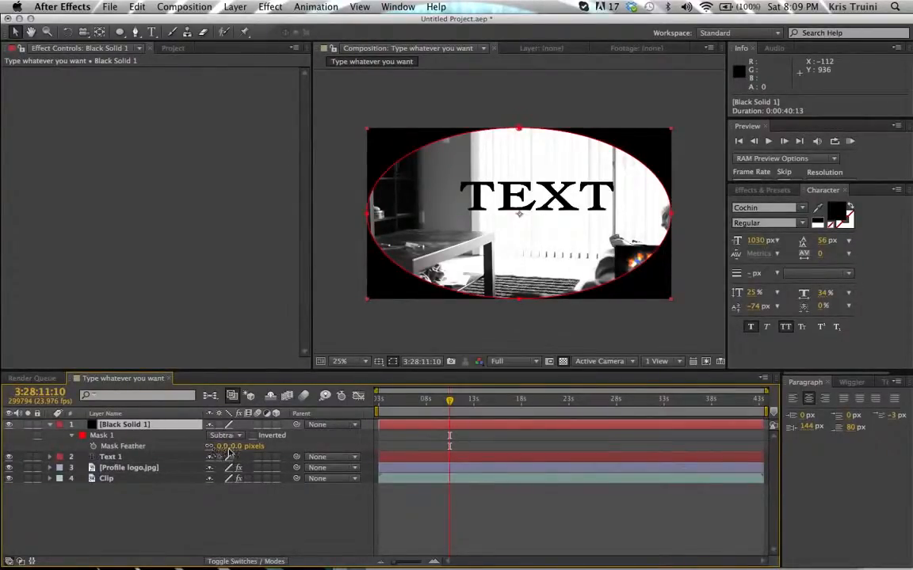
left_click_drag(221, 446, 420, 424)
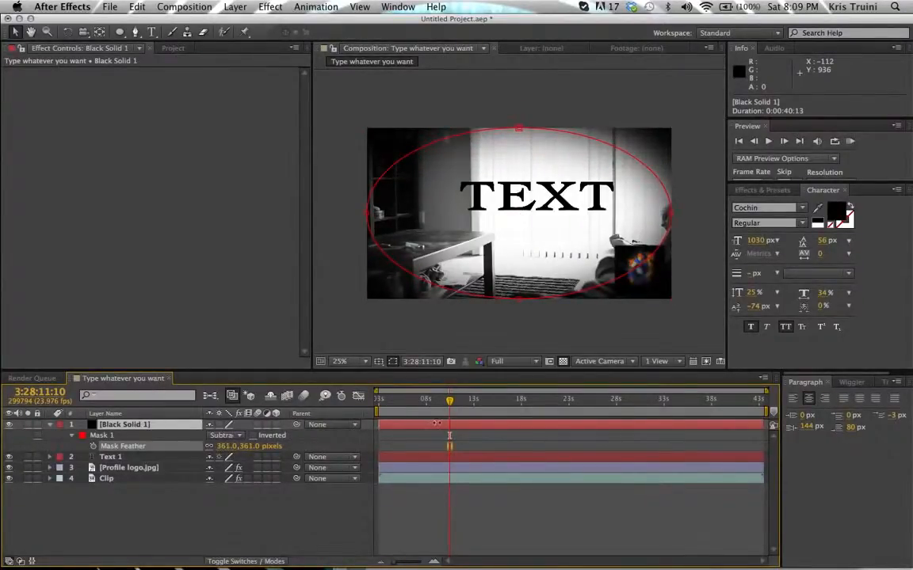
left_click_drag(491, 420, 536, 418)
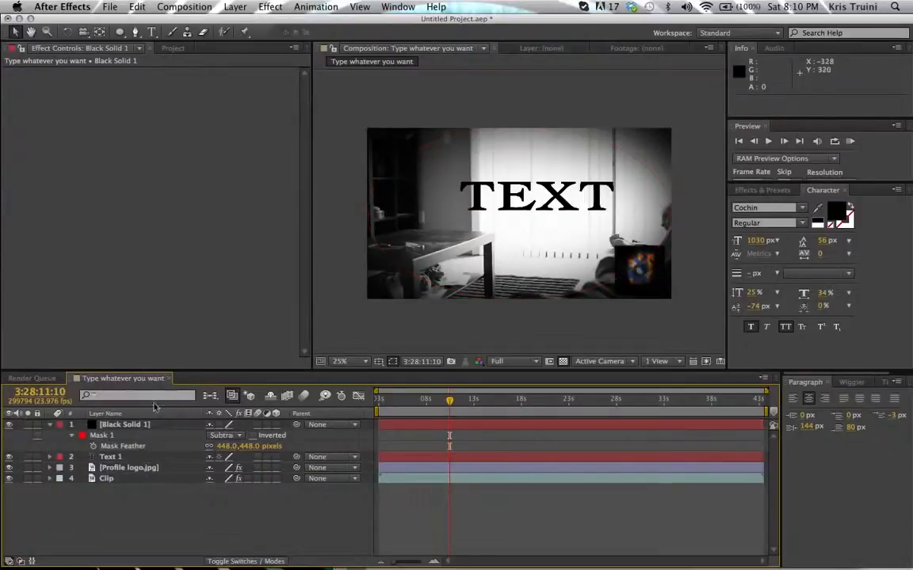
- Draw a closed, straight-sided freeform mask on the black solid with the Pen tool, over the first letters of "TEXT"
left_click(133, 428)
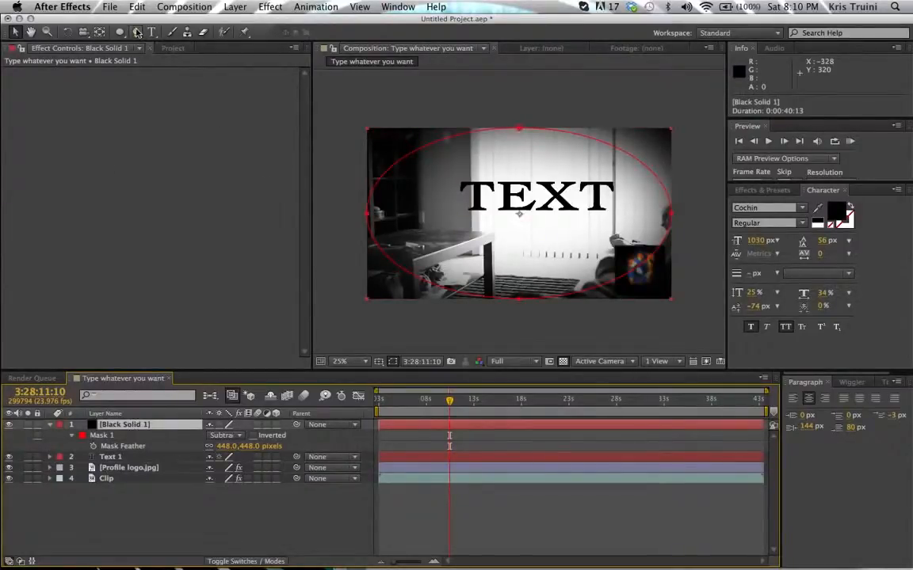
key("g")
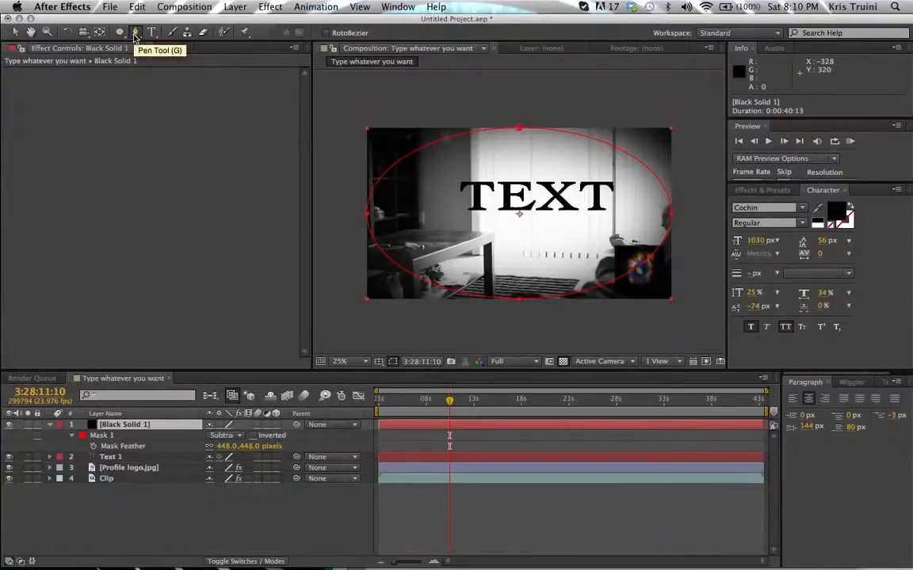
left_click(425, 216)
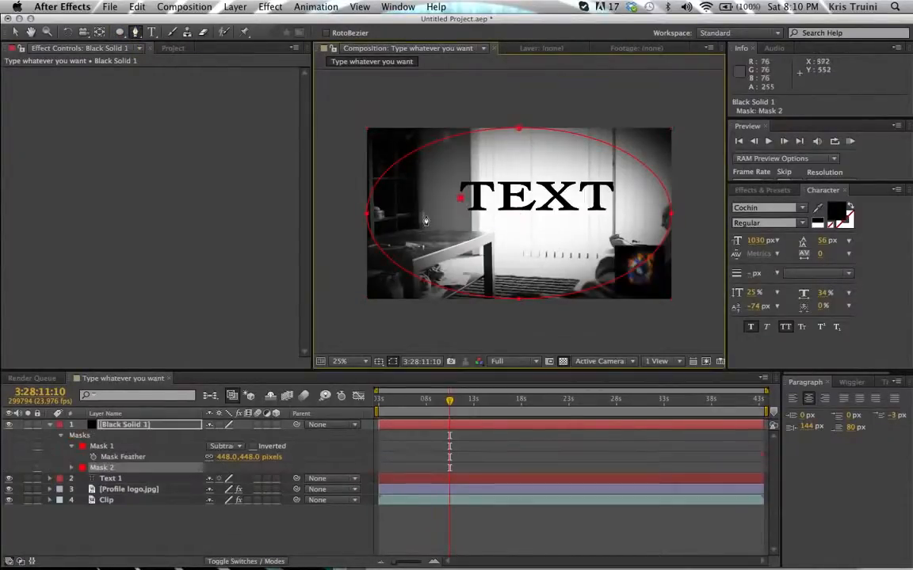
left_click(460, 199)
left_click(507, 140)
left_click(530, 178)
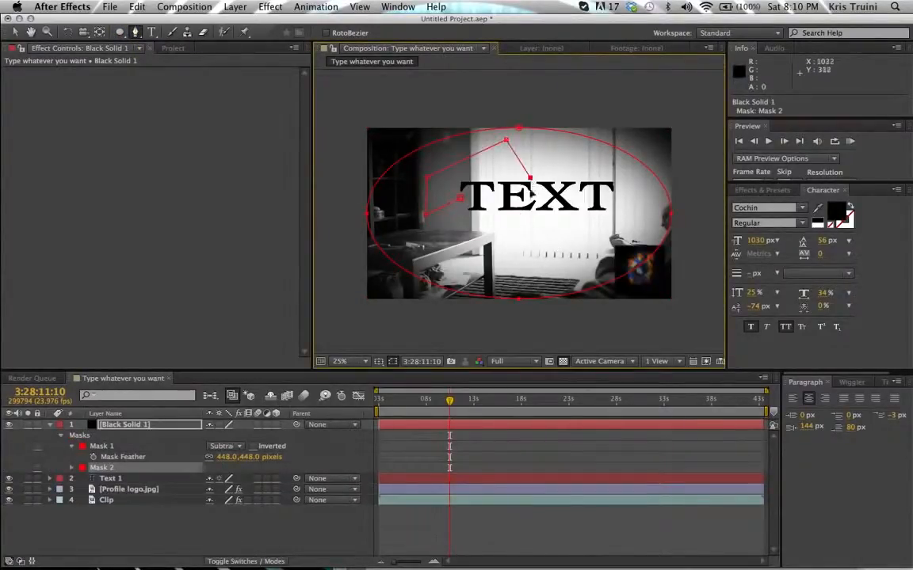
left_click(521, 235)
left_click(498, 219)
left_click(461, 198)
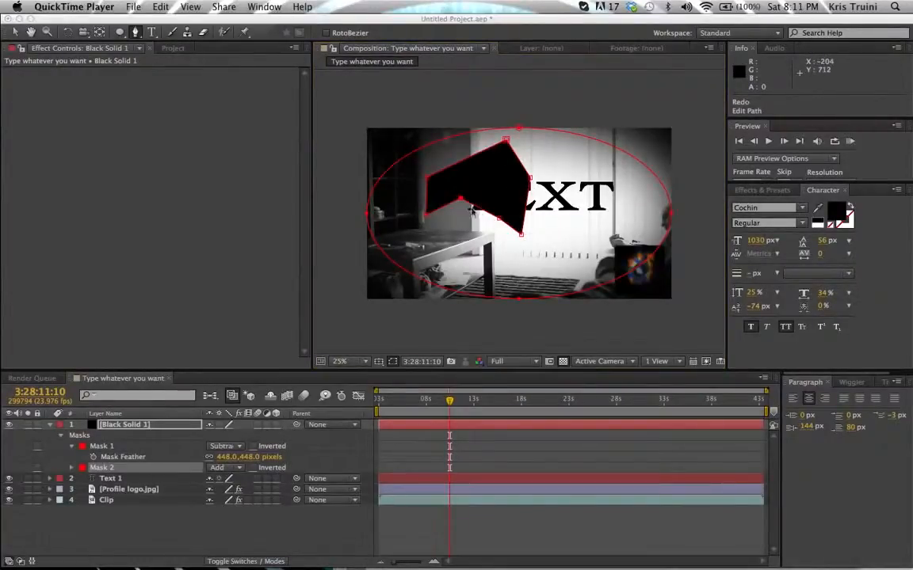
- Delete the freeform mask, Mask 2, from the black solid layer and return to the Selection tool
left_click(77, 460)
left_click(72, 458)
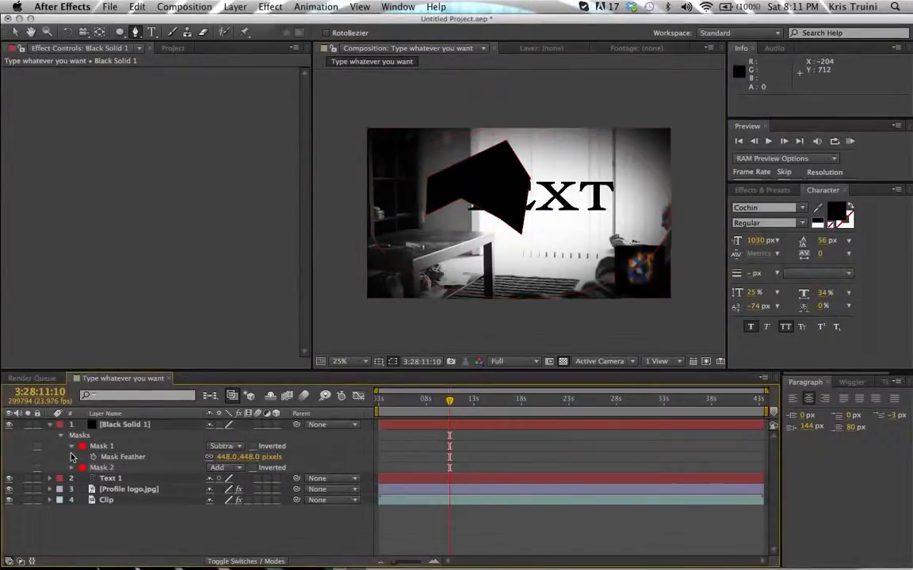
left_click(111, 471)
key("Delete")
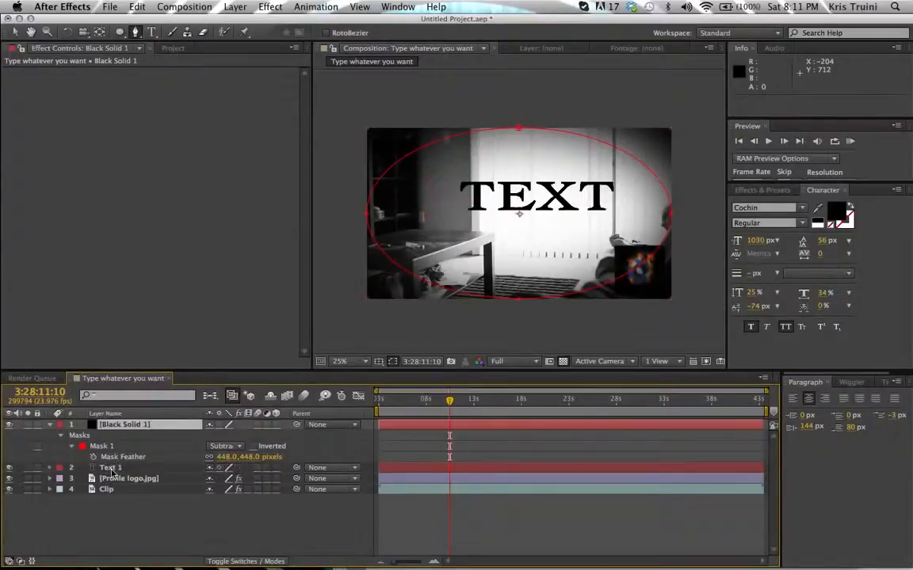
key("v")
- Reveal all mask properties of the black solid layer: path, feather, opacity and expansion
key("m")
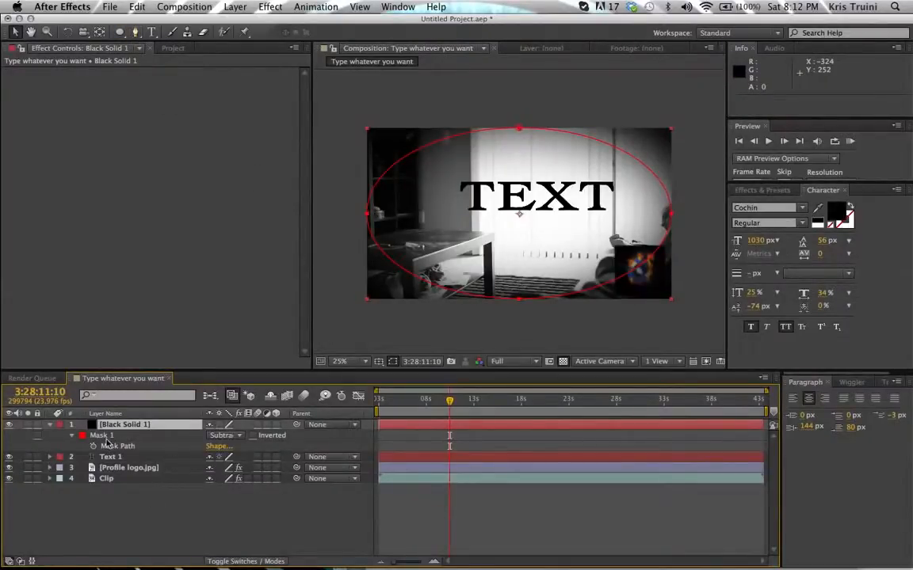
left_click(49, 426)
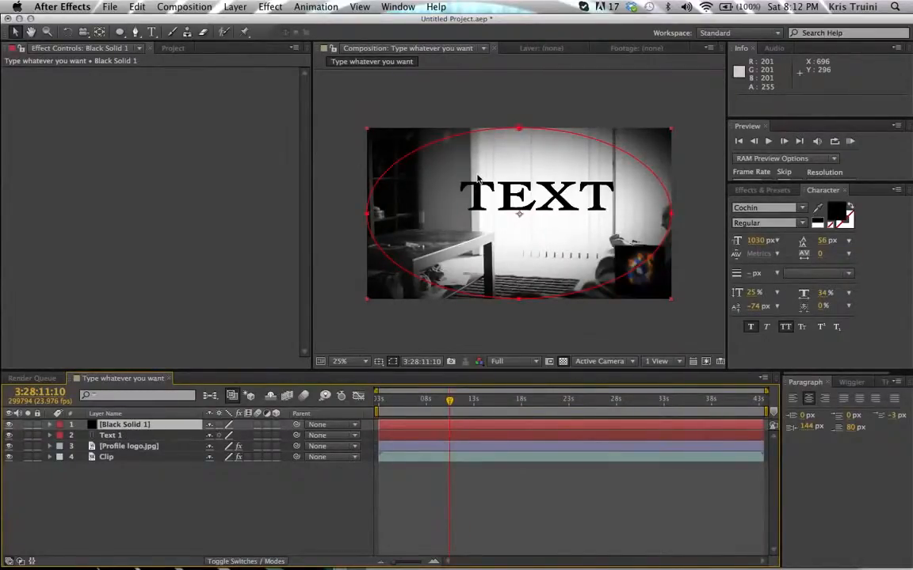
key("m")
key("m")
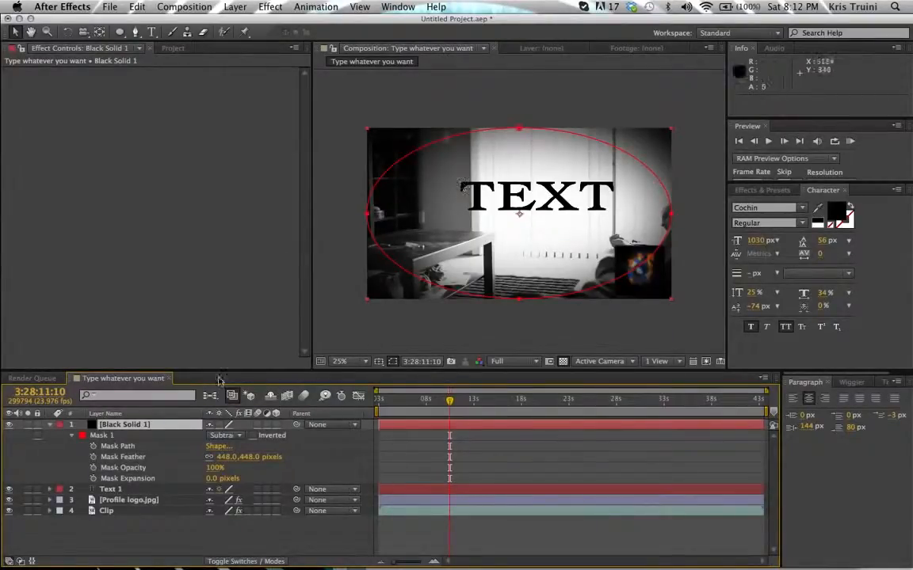
- Keyframe the mask path at 3:28:11:10, flatten the ellipse from above and below at 3:28:25:07, and preview the change at 3:28:13:21
left_click(95, 448)
left_click_drag(450, 404, 583, 404)
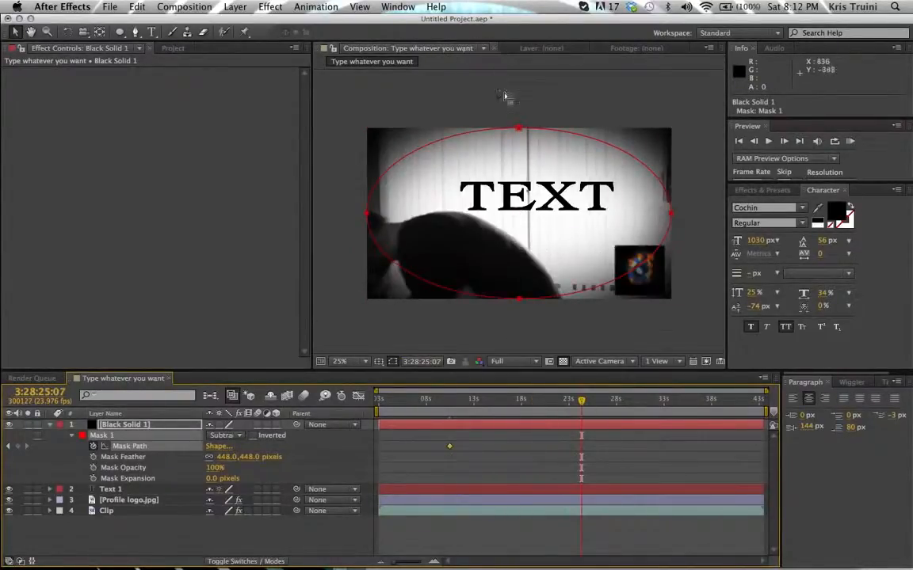
left_click(548, 106)
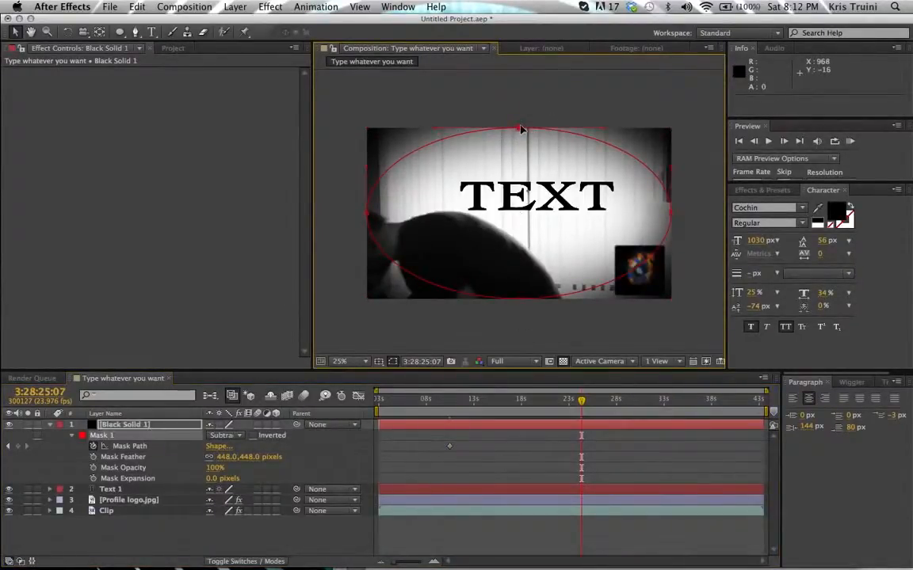
left_click_drag(519, 129, 519, 190)
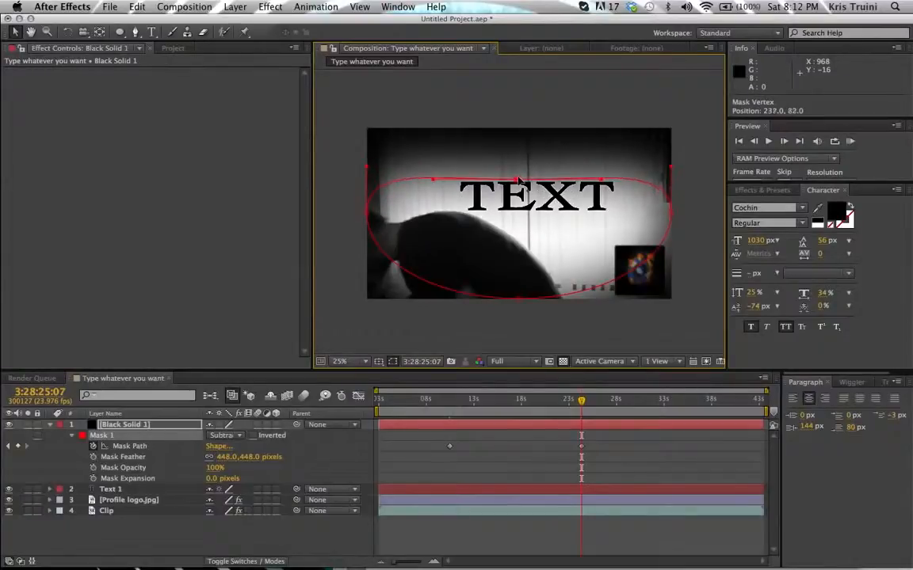
left_click_drag(517, 297, 521, 231)
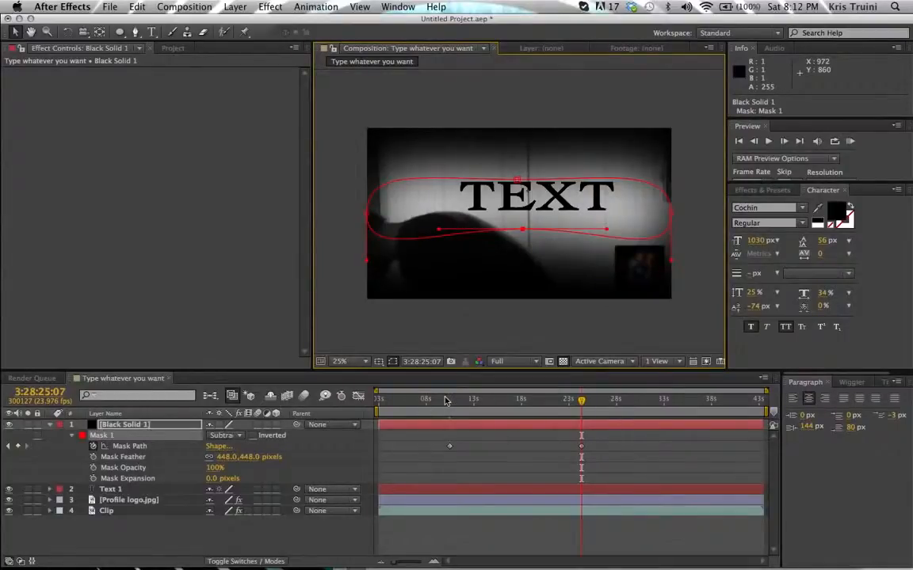
left_click(473, 401)
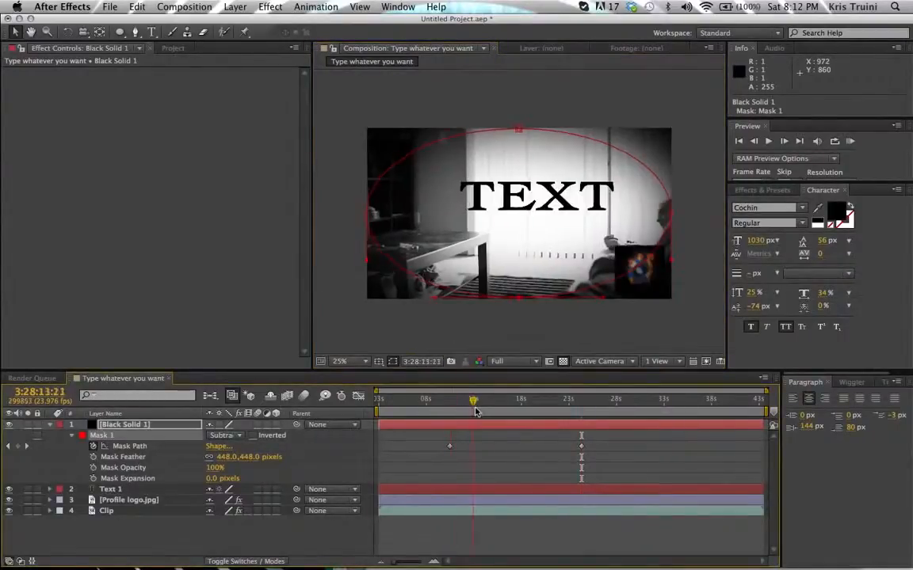
- Preview the mask path animation up to 3:28:24:10 in the composition
left_click_drag(475, 411, 573, 403)
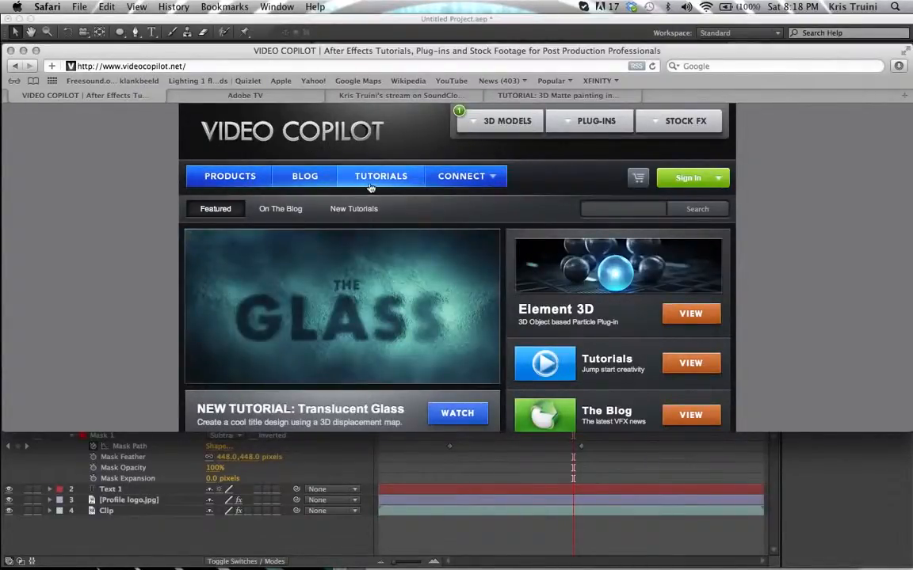
- Switch to Safari, open Video Copilot's After Effects Basic Training page from its tutorials, and look over the lesson list
left_click(367, 184)
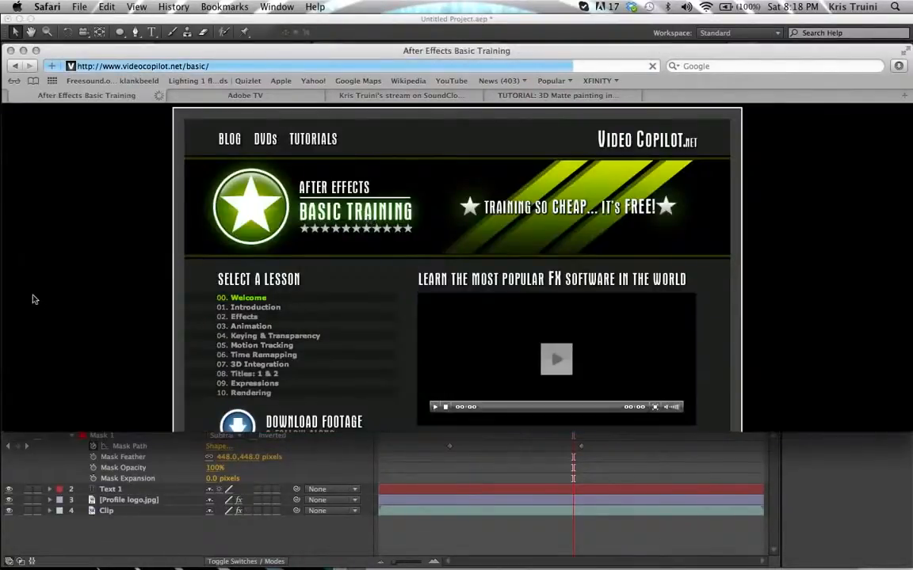
scroll(116, 332, "down", 3)
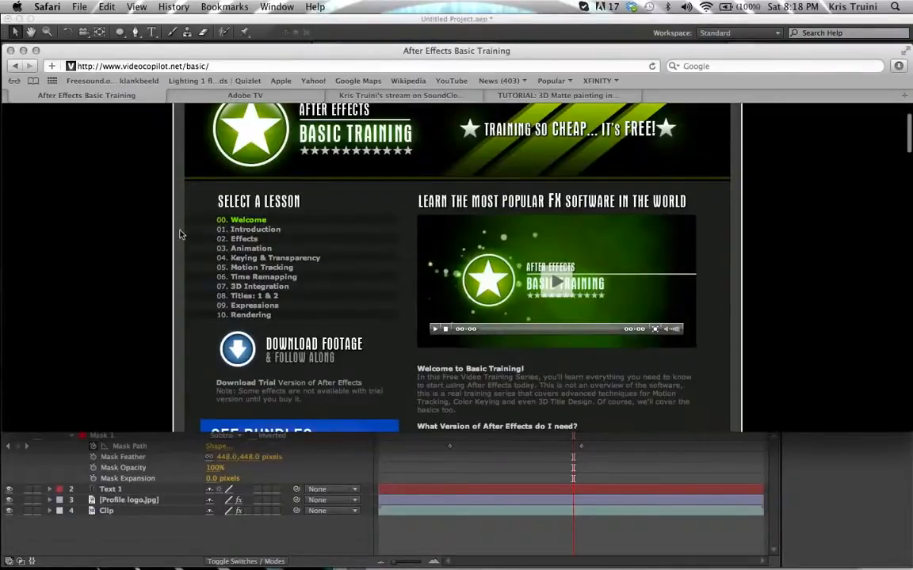
- Open the Adobe TV home page and look through its product navigation and featured episodes
left_click(237, 95)
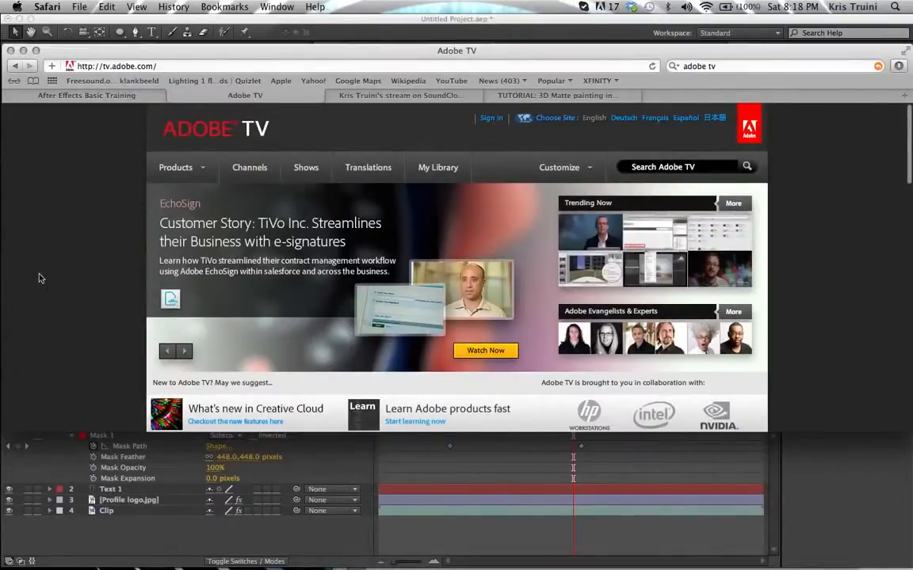
scroll(40, 277, "down", 10)
scroll(40, 278, "up", 6)
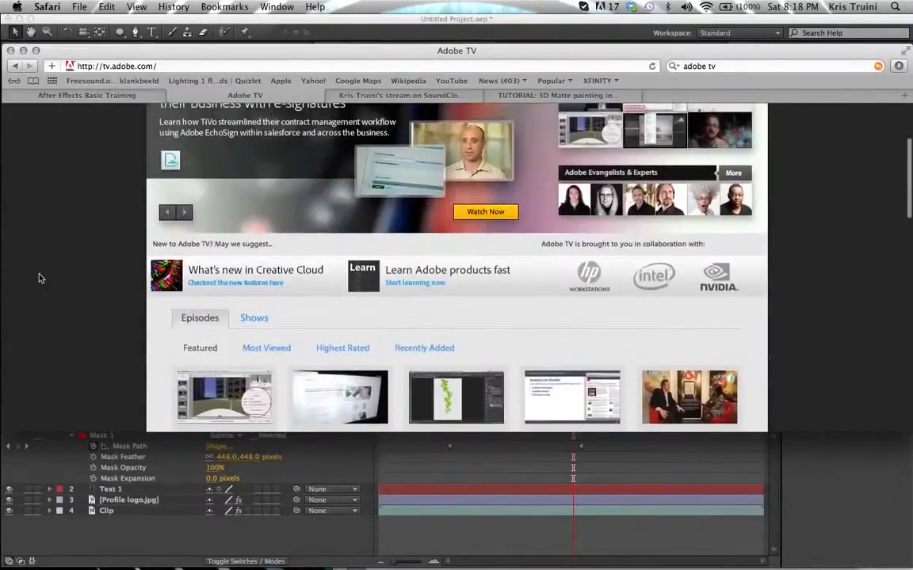
scroll(39, 277, "up", 3)
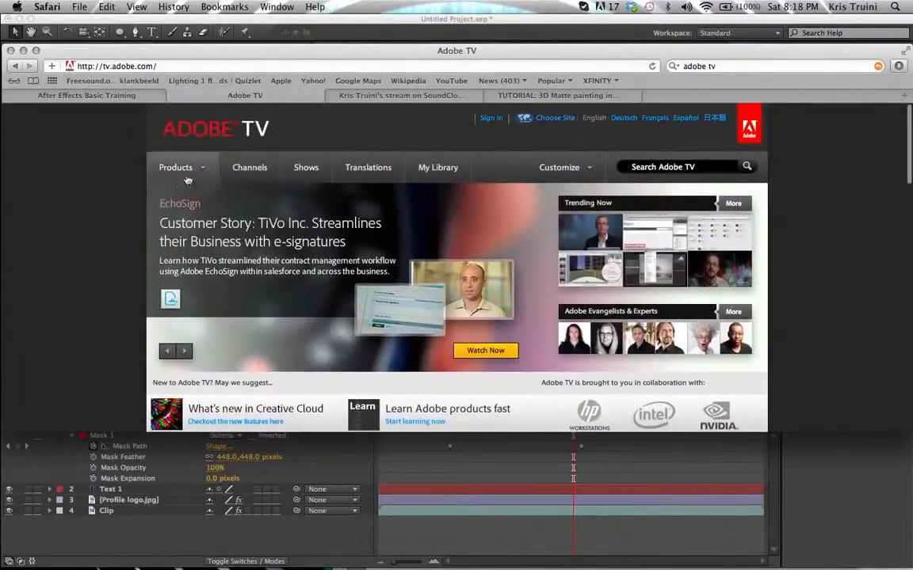
scroll(83, 380, "down", 4)
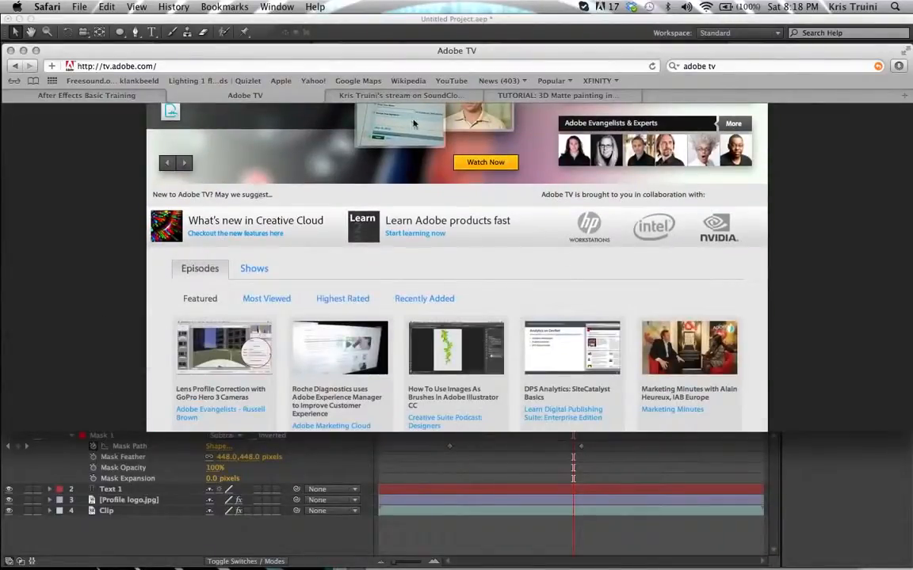
- View the SoundCloud profile's tracks, and read the comments under the YouTube video "TUTORIAL: 3D Matte painting in After Effects (Part 3 of 3)"
left_click(382, 97)
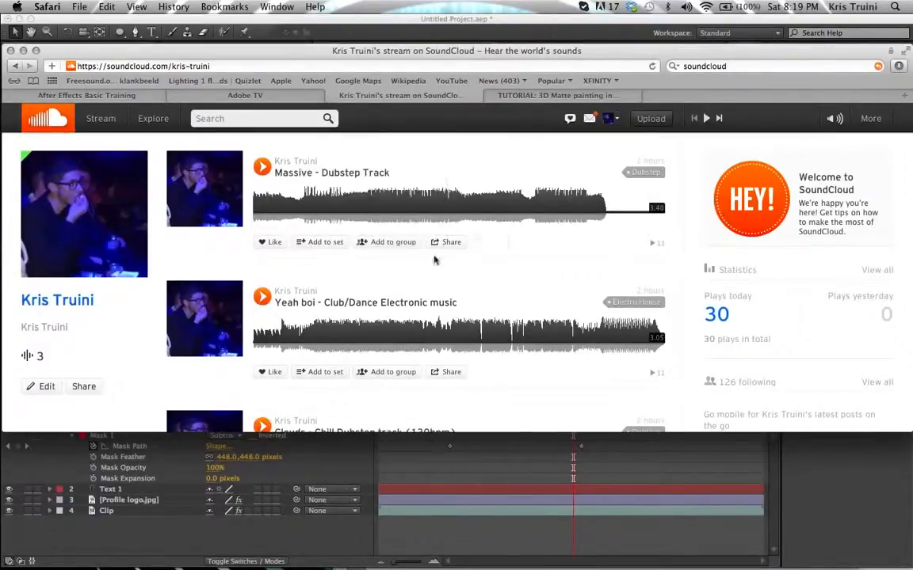
left_click(493, 94)
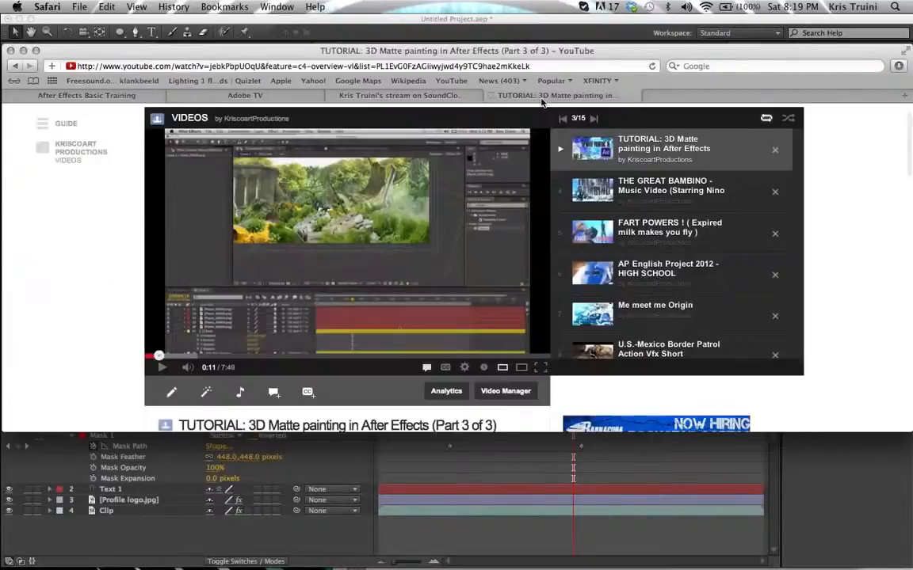
scroll(67, 261, "down", 10)
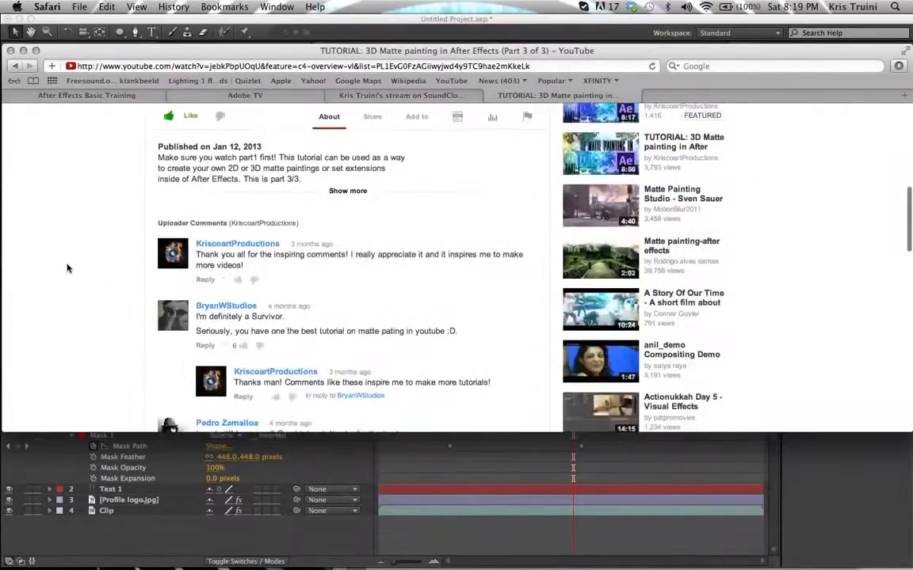
scroll(119, 350, "down", 5)
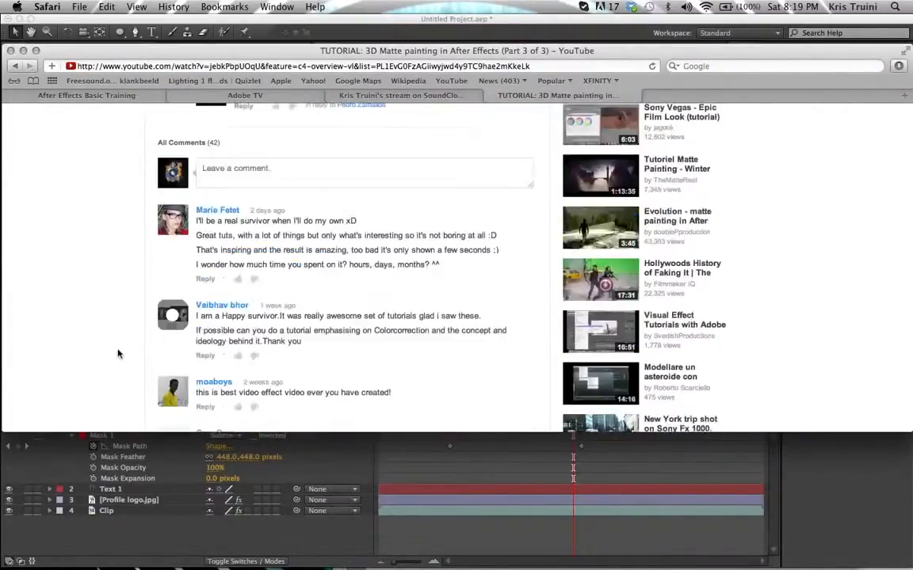
scroll(119, 354, "down", 2)
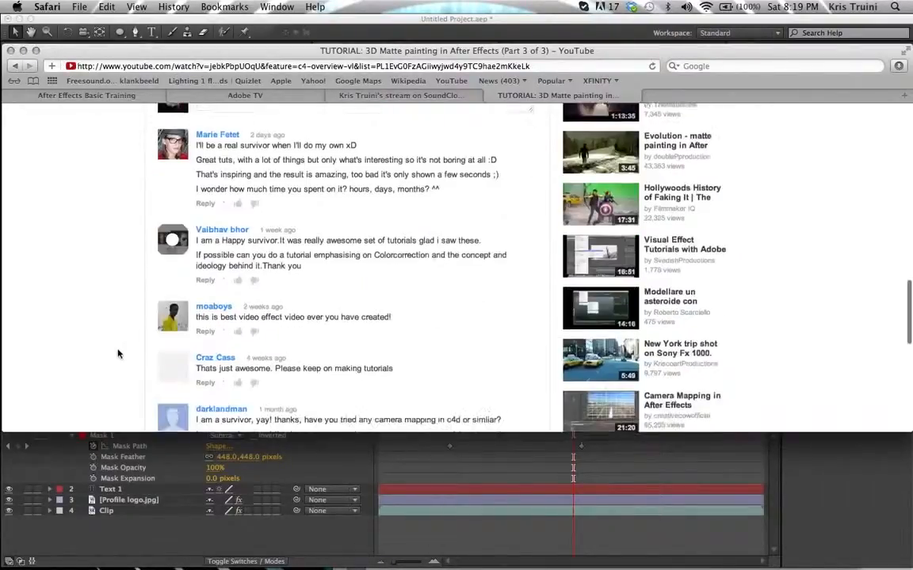
scroll(97, 304, "down", 1)
scroll(98, 304, "down", 4)
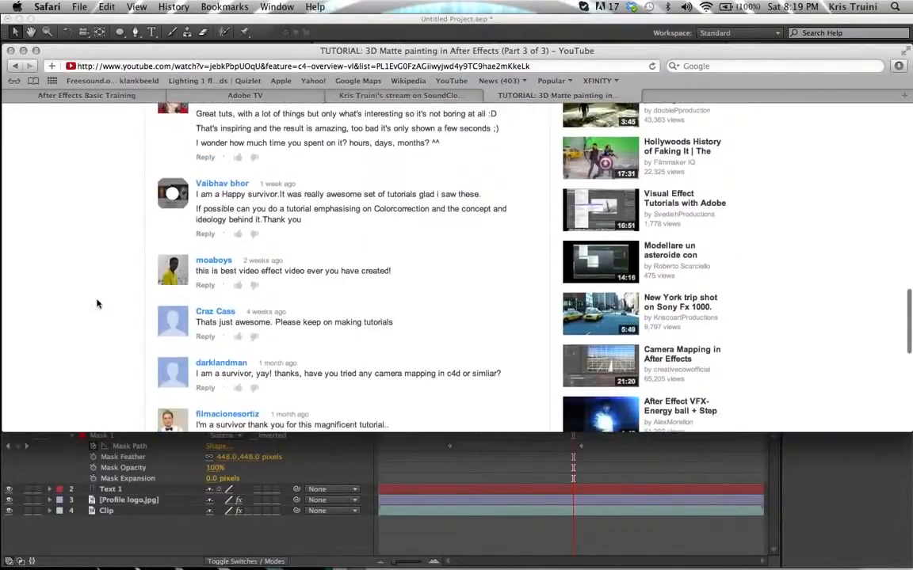
scroll(97, 304, "down", 5)
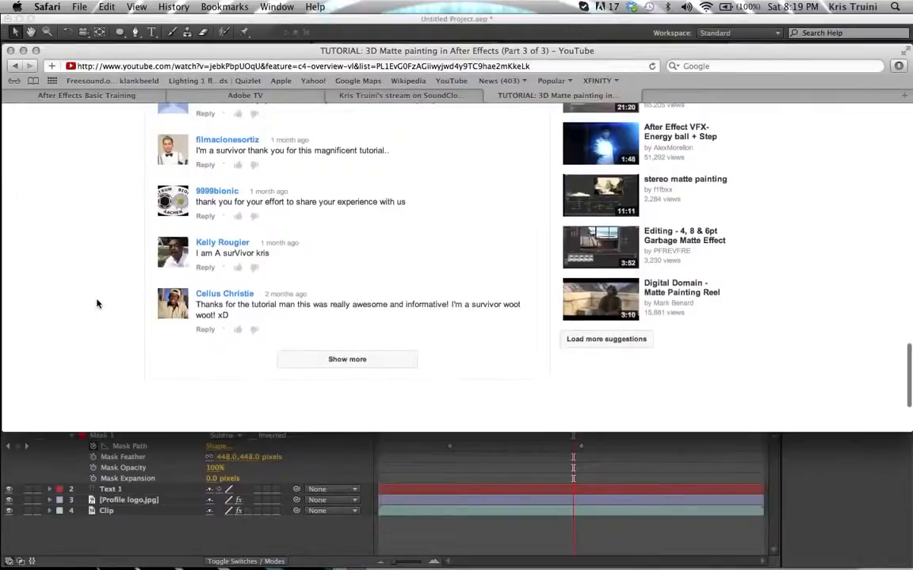
scroll(98, 303, "down", 2)
- Load more comments under the matte painting video and read through them to the end of the page
left_click(347, 306)
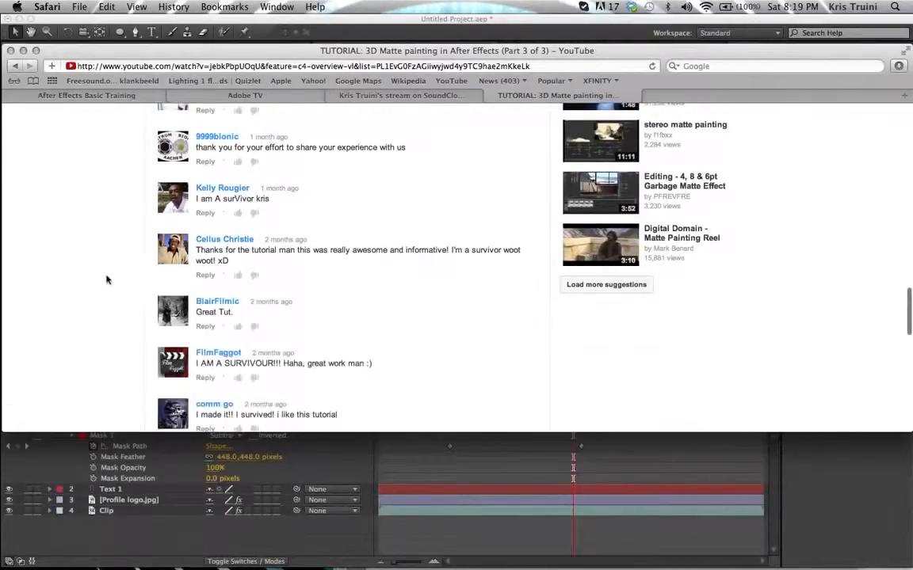
scroll(108, 279, "up", 6)
scroll(108, 279, "down", 7)
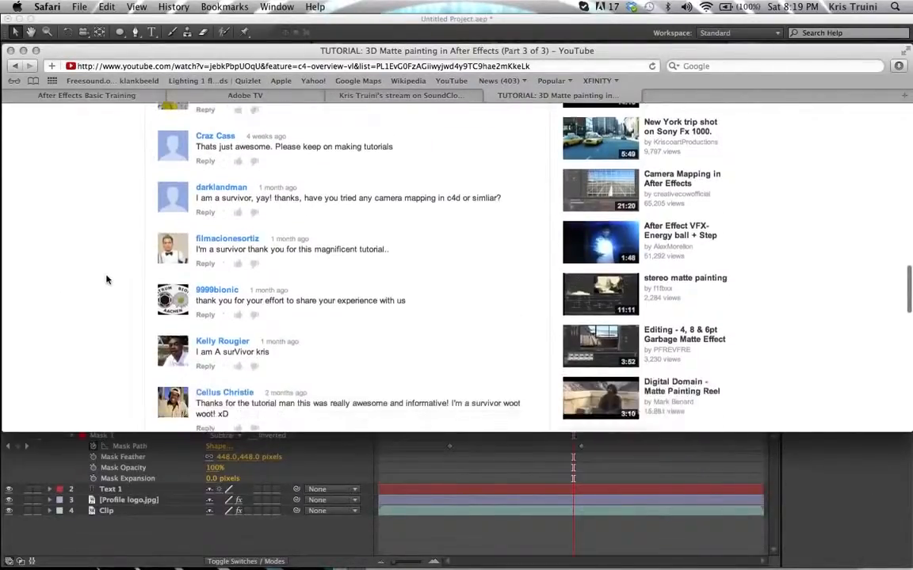
scroll(108, 279, "down", 11)
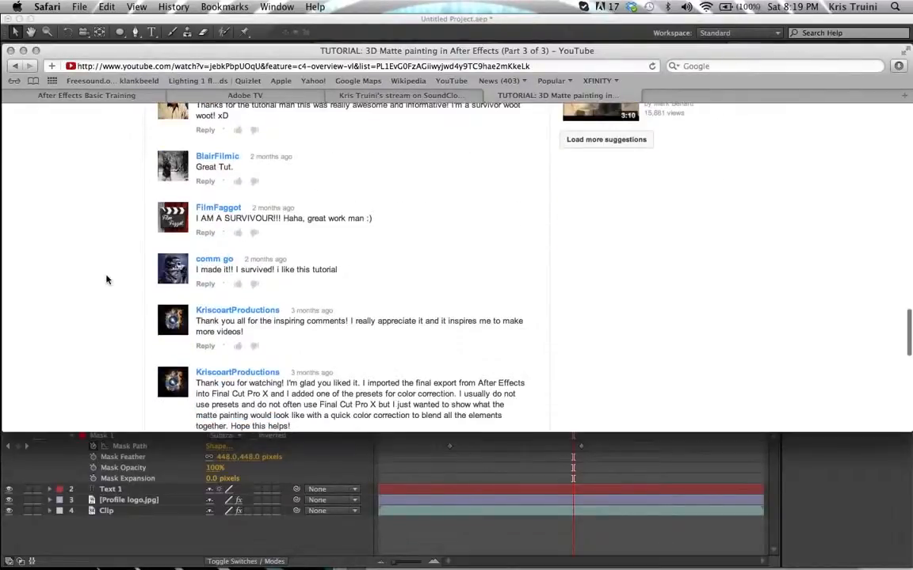
scroll(108, 279, "down", 6)
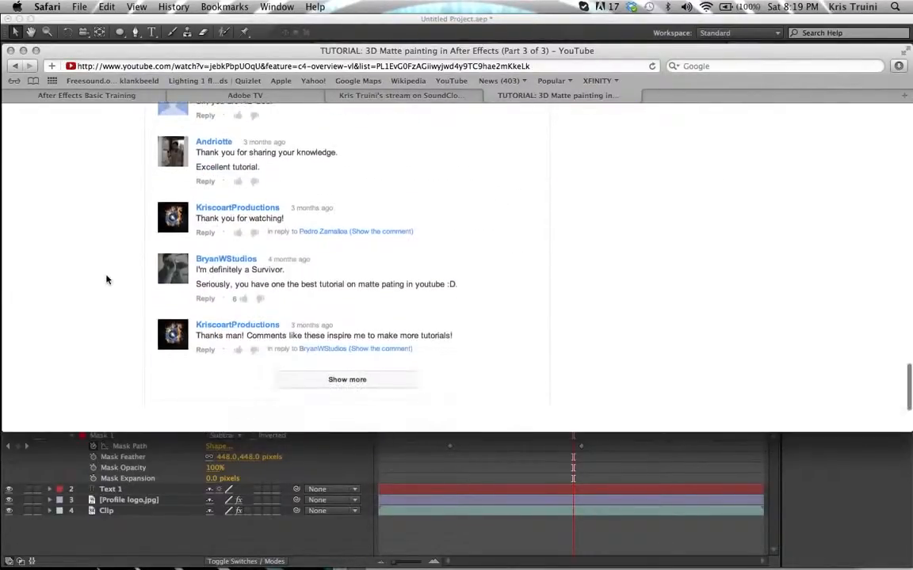
scroll(96, 261, "down", 12)
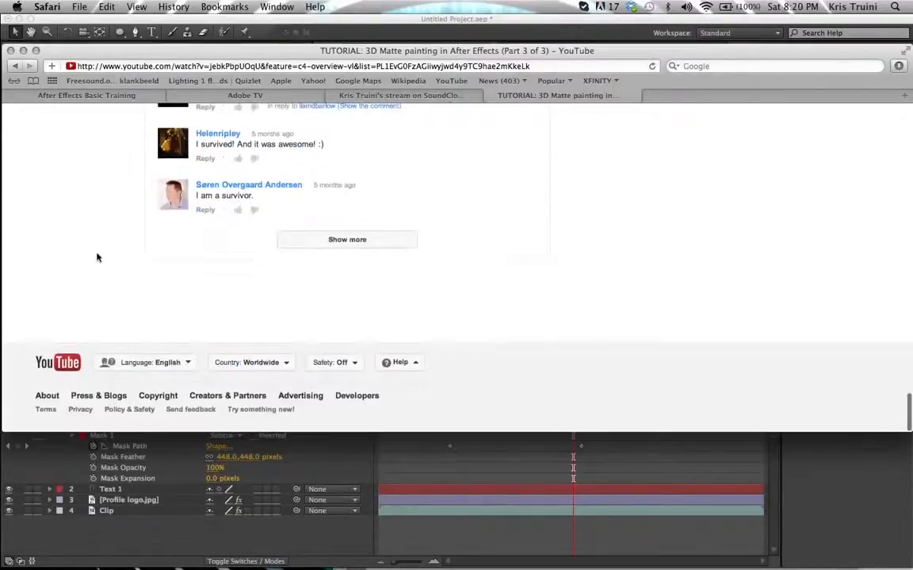
- Minimize the Safari window and switch back to After Effects
left_click(23, 50)
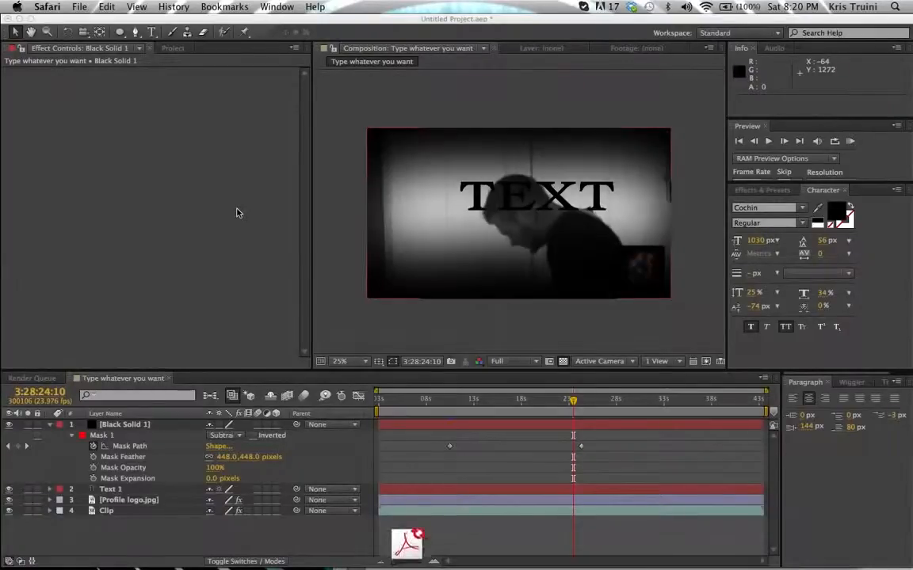
left_click(116, 124)
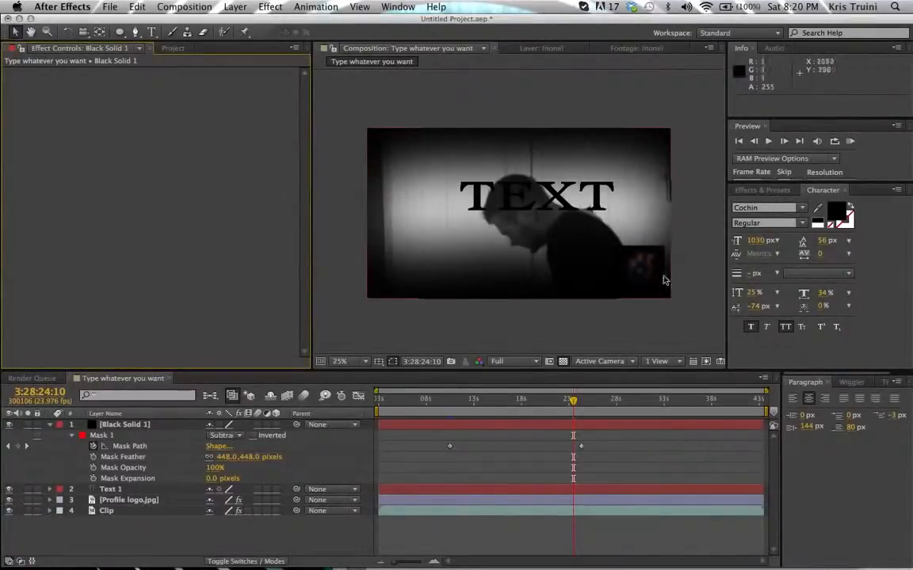